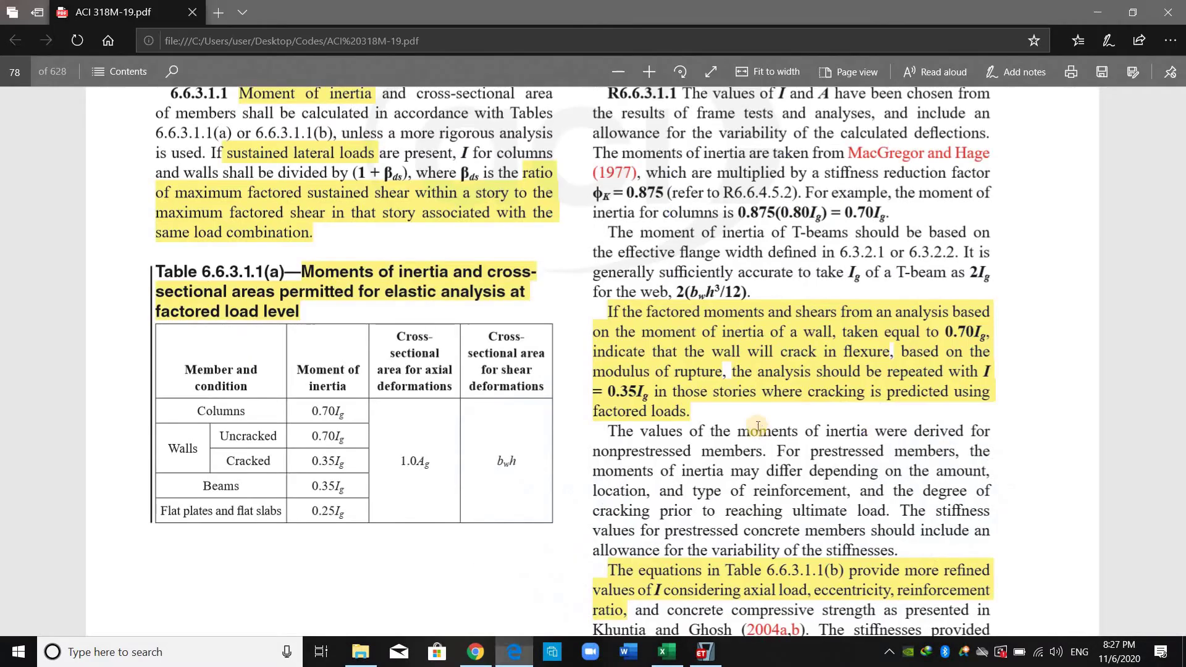
Step: Review the ACI 318M-19 commentary on cracked walls and the moments of inertia in Table 6.6.3.1.1(a)
left_click_drag(613, 314, 648, 327)
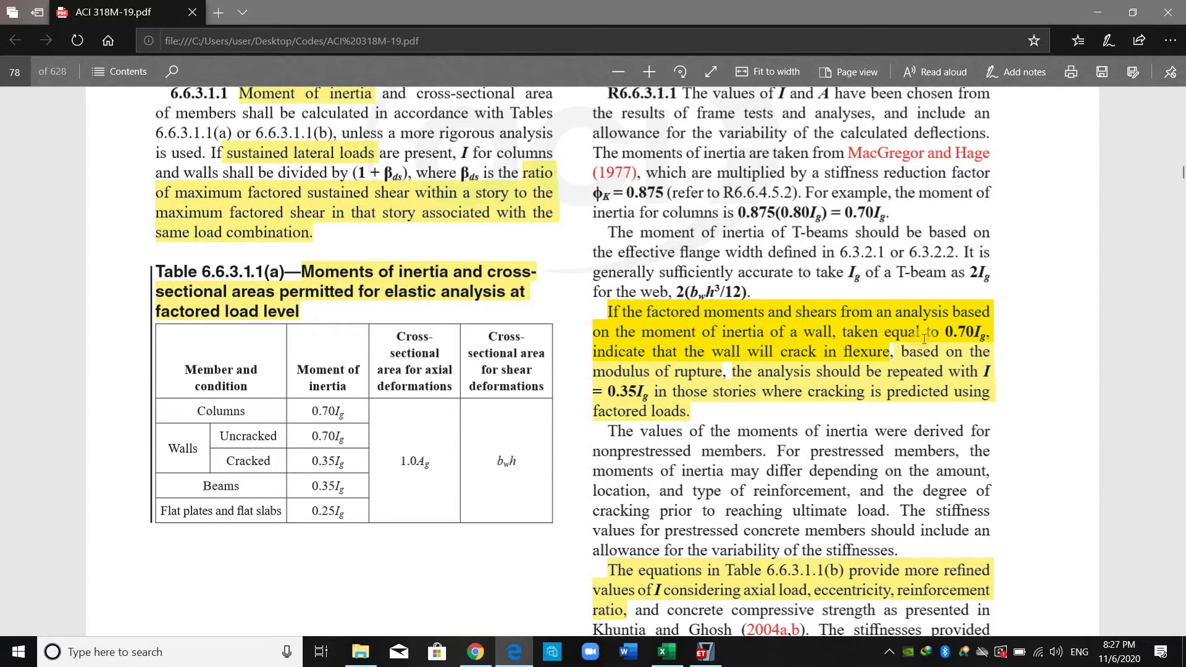
left_click(681, 358)
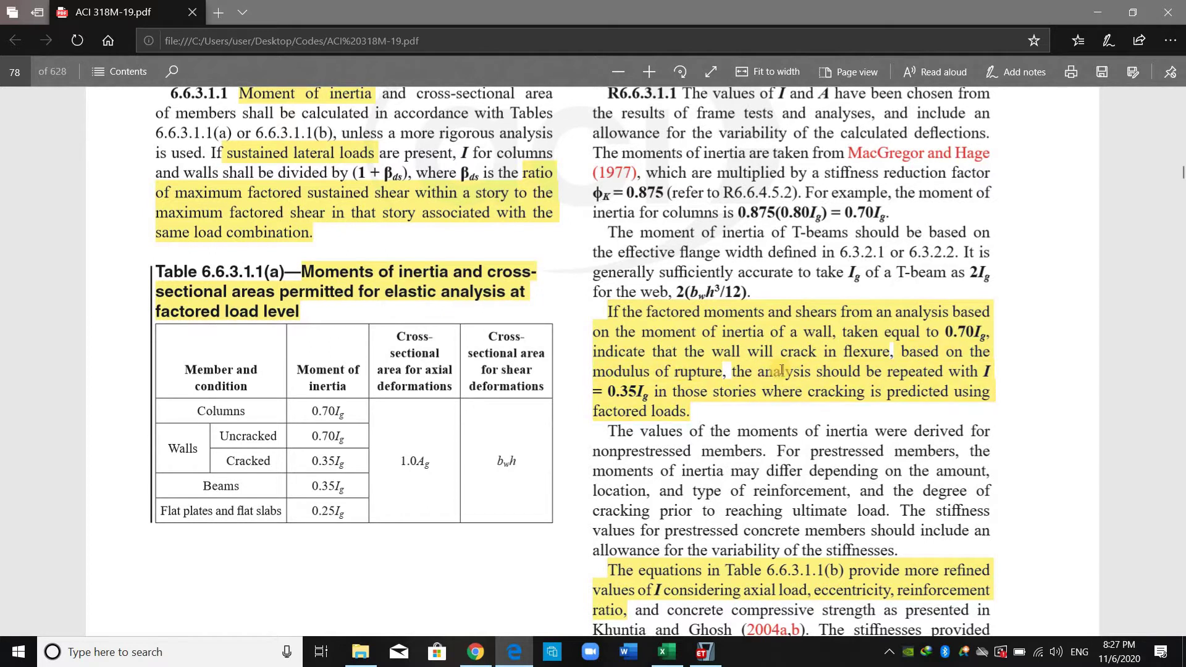
left_click_drag(619, 397, 633, 395)
scroll(383, 469, "down", 3)
scroll(885, 166, "up", 2)
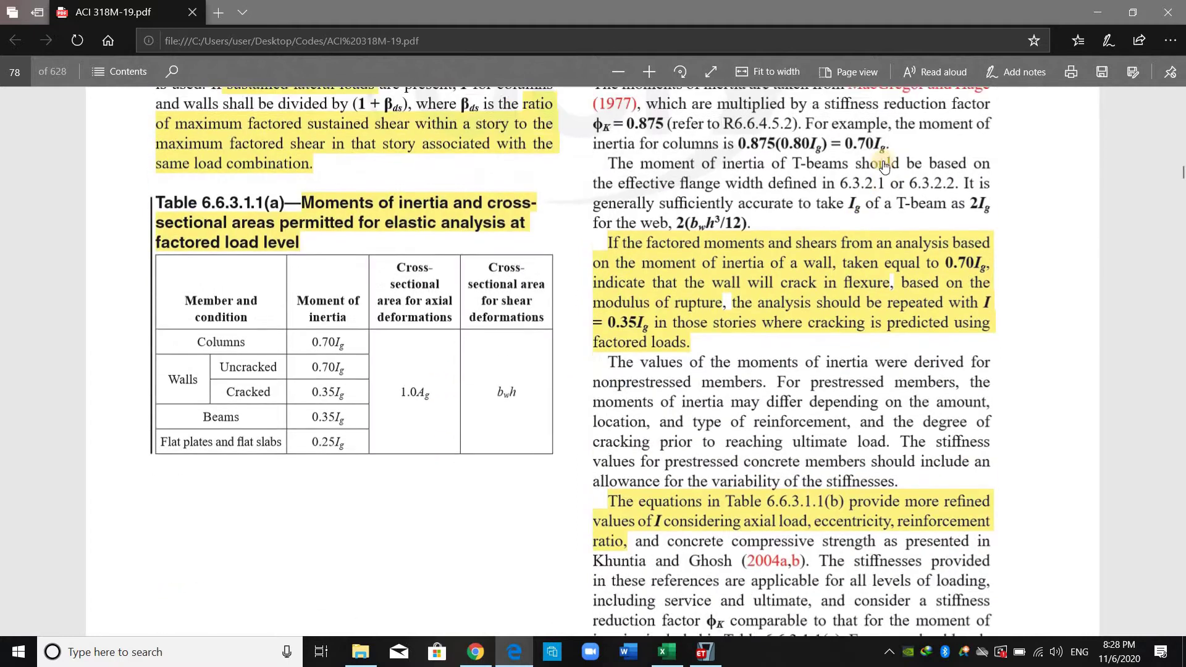
scroll(885, 166, "up", 1)
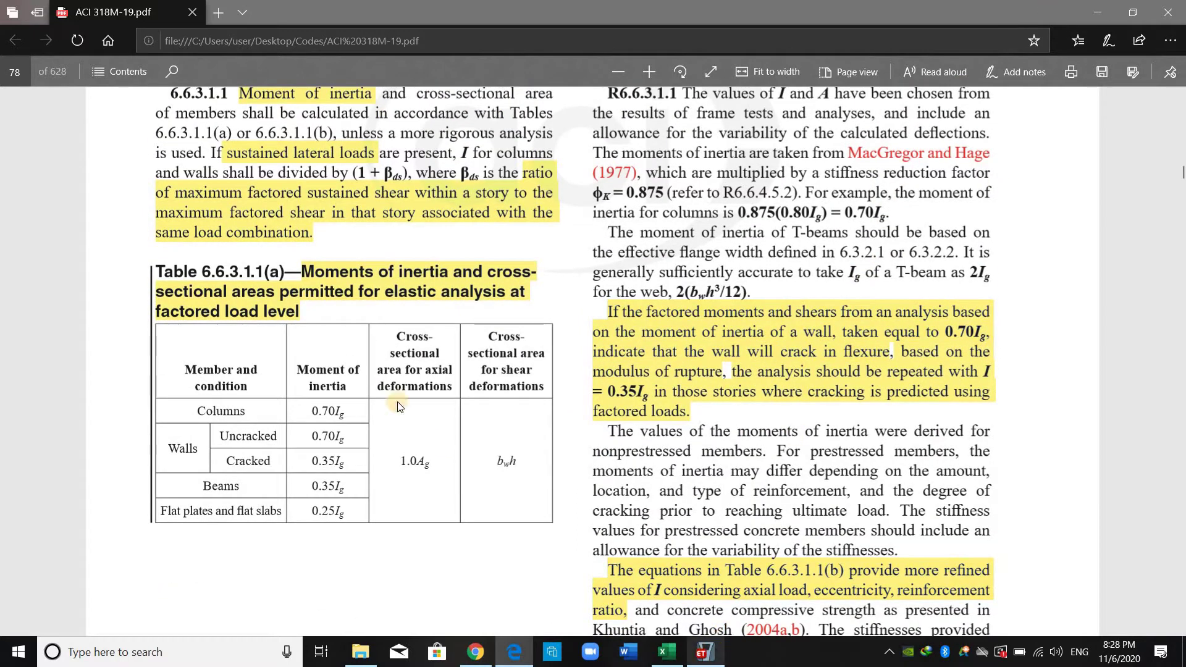
Step: Switch to ETABS and open the data of the Internal force_X load combination for review
key("alt+Tab")
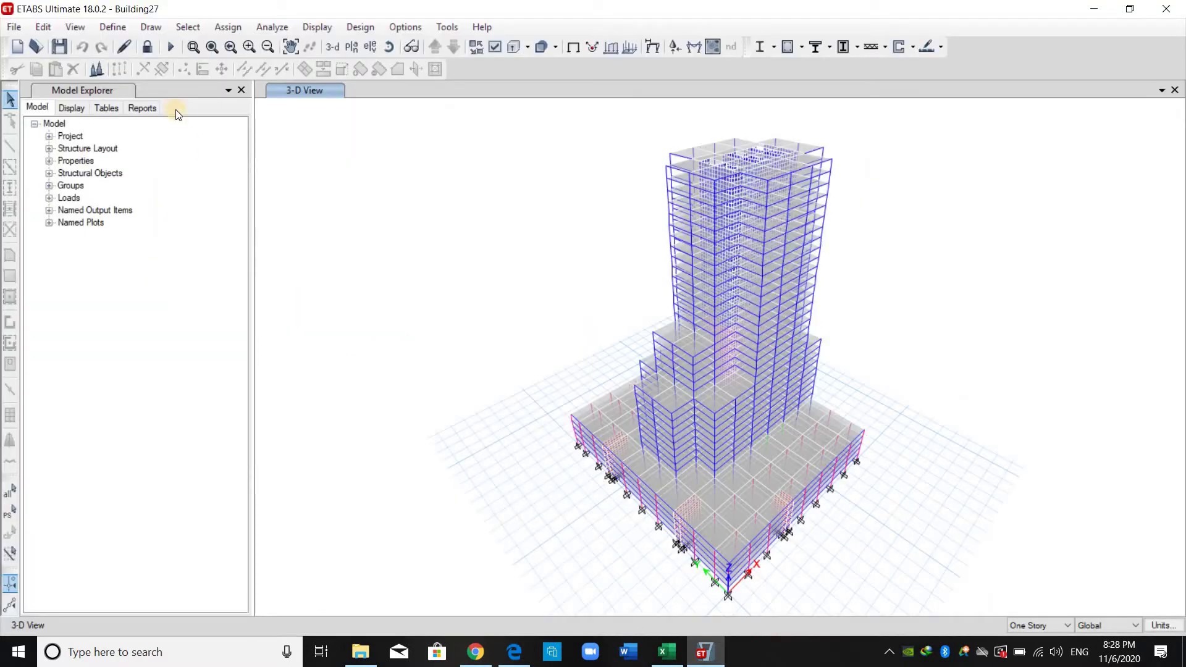
left_click(113, 27)
left_click(176, 432)
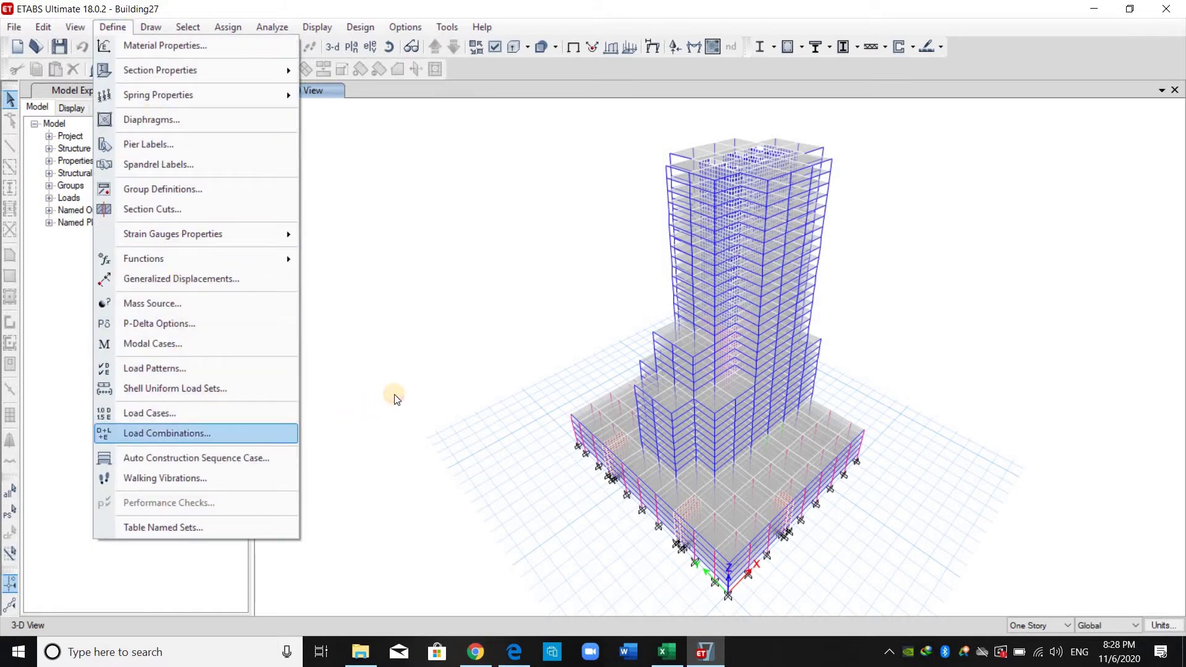
scroll(468, 381, "down", 2)
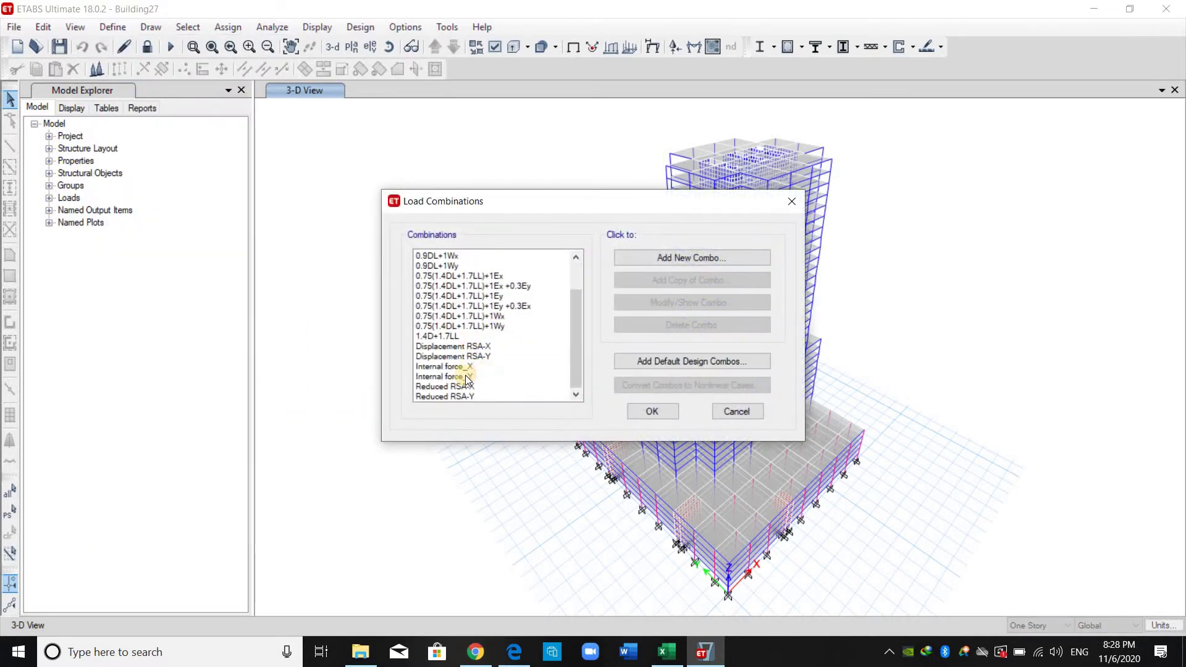
left_click(466, 375)
left_click(649, 304)
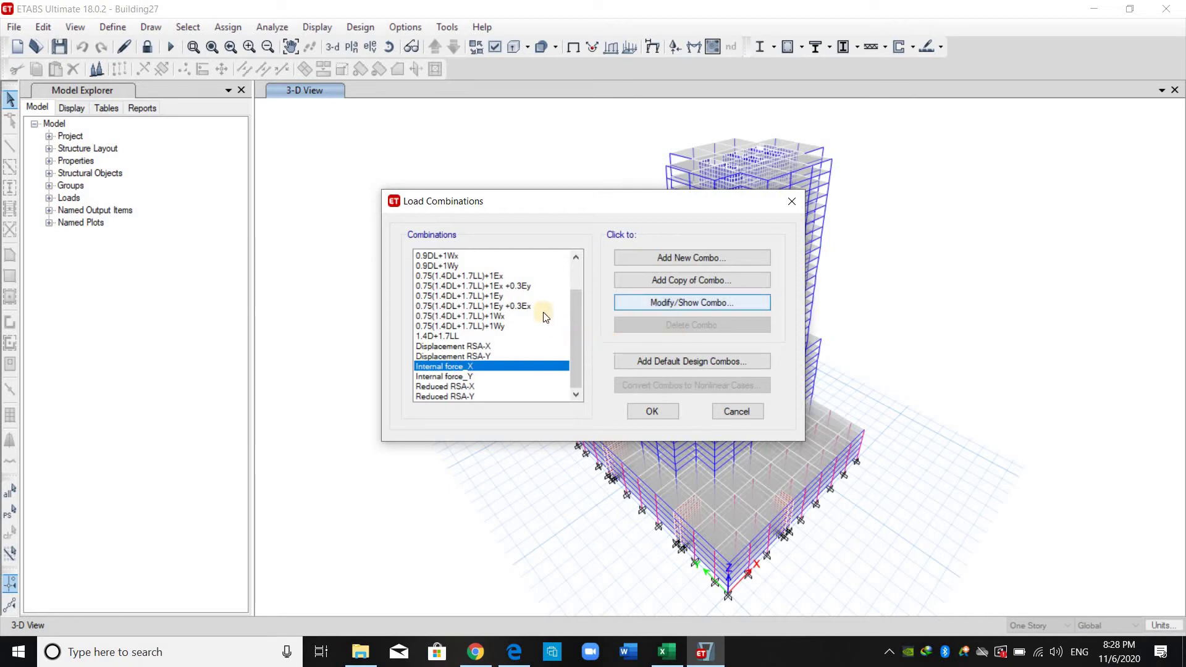
left_click_drag(738, 149, 790, 134)
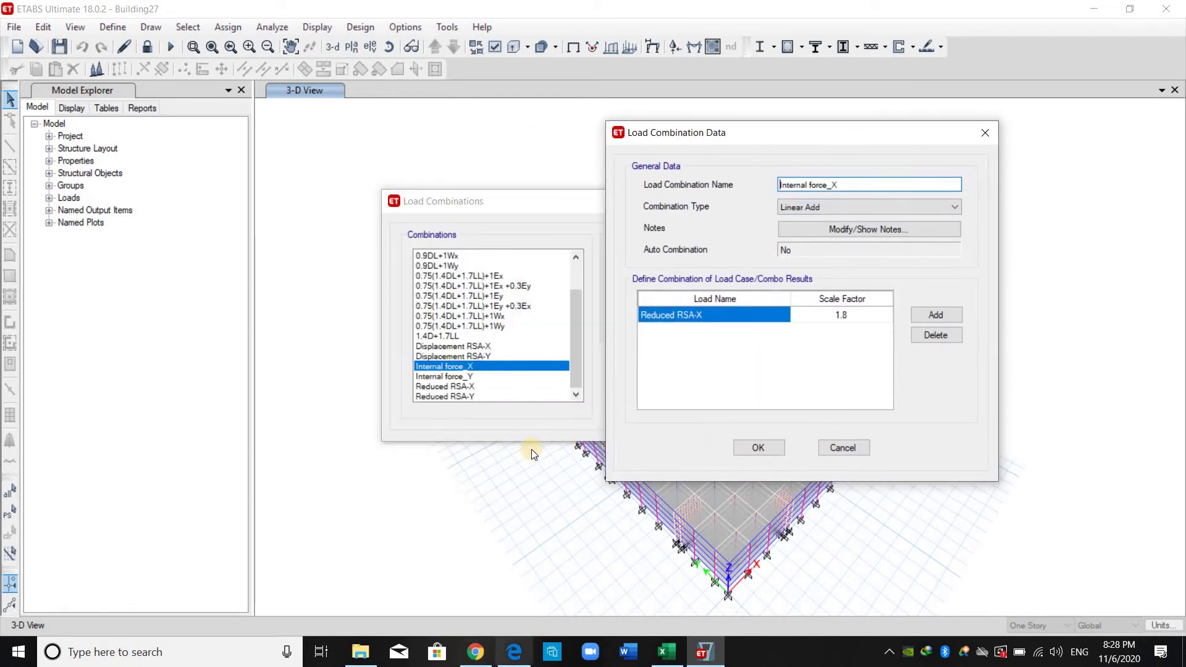
Step: Switch to Chrome to look over the YouTube channel's uploaded videos, and return to ETABS
left_click(475, 652)
scroll(535, 380, "down", 2)
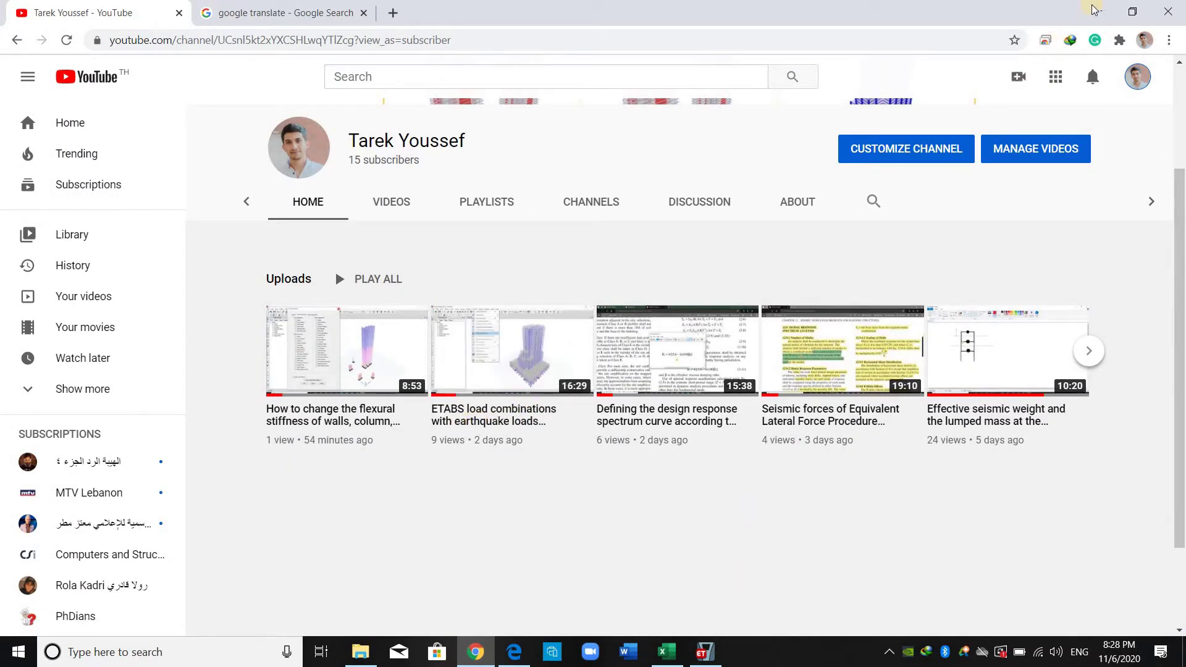
key("alt+Tab")
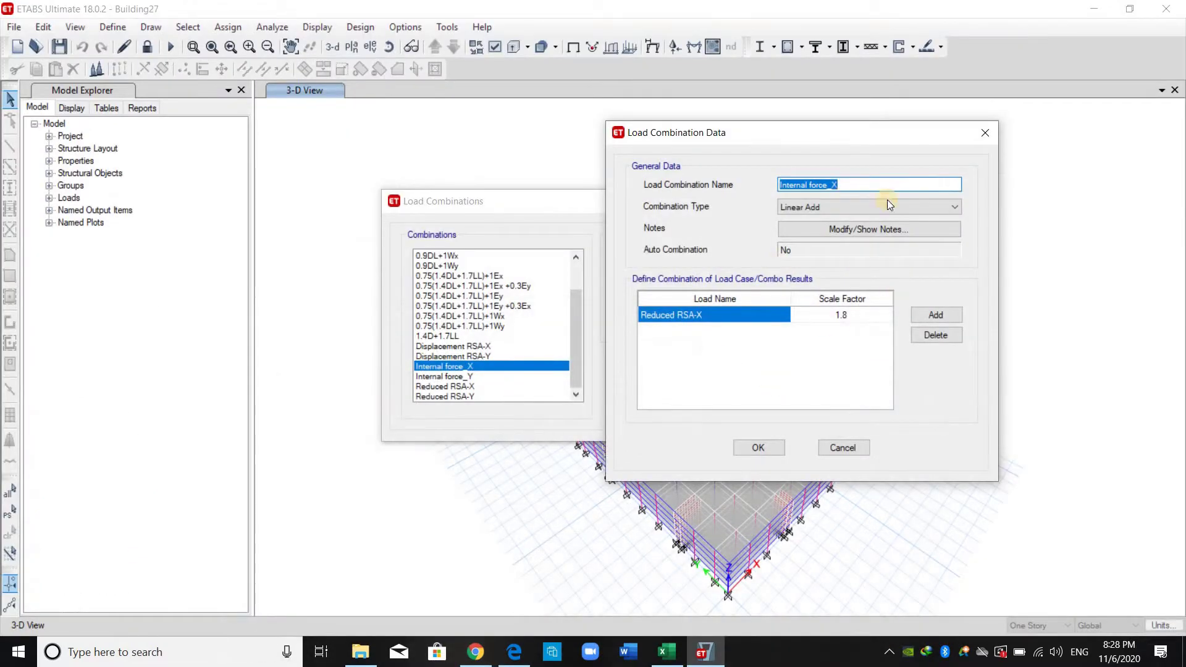
Step: Review the Internal force_X and Internal force_Y load combinations, and leave the load combination definitions without changes
left_click(847, 182)
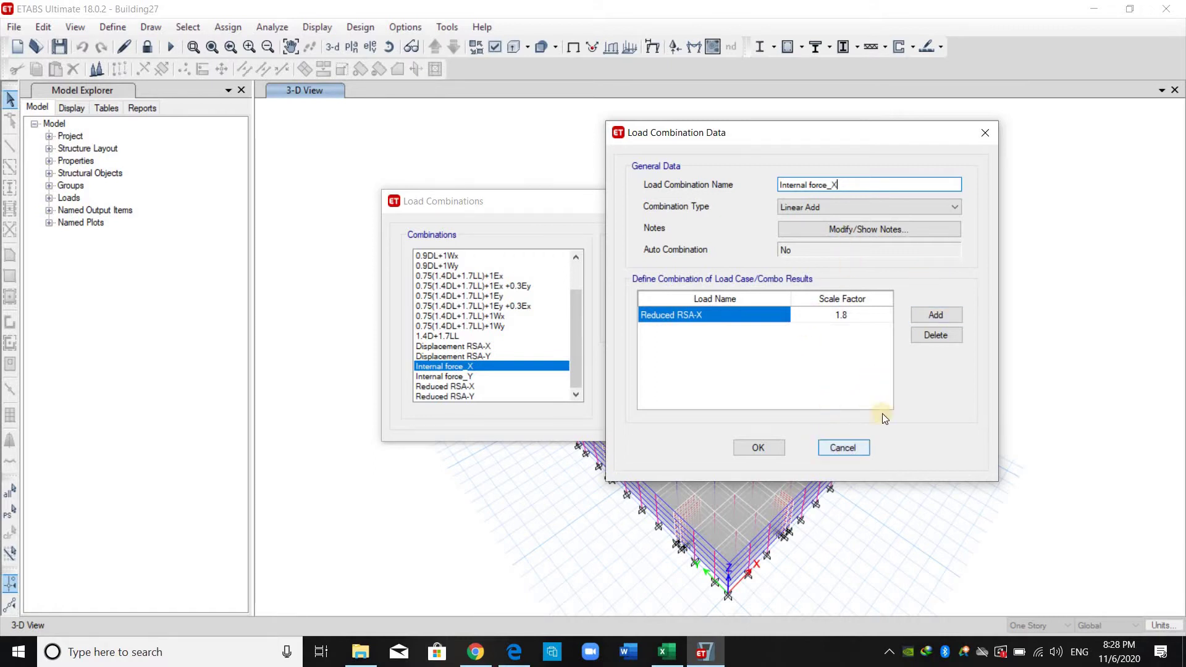
left_click(436, 381)
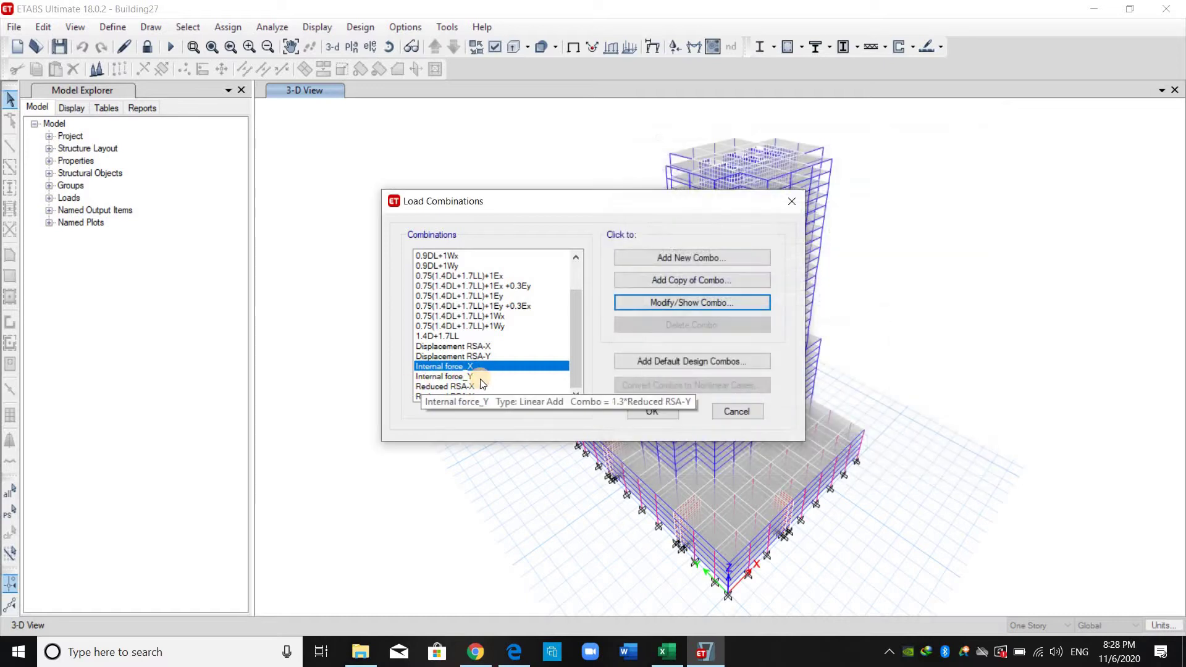
left_click(480, 378)
left_click(736, 413)
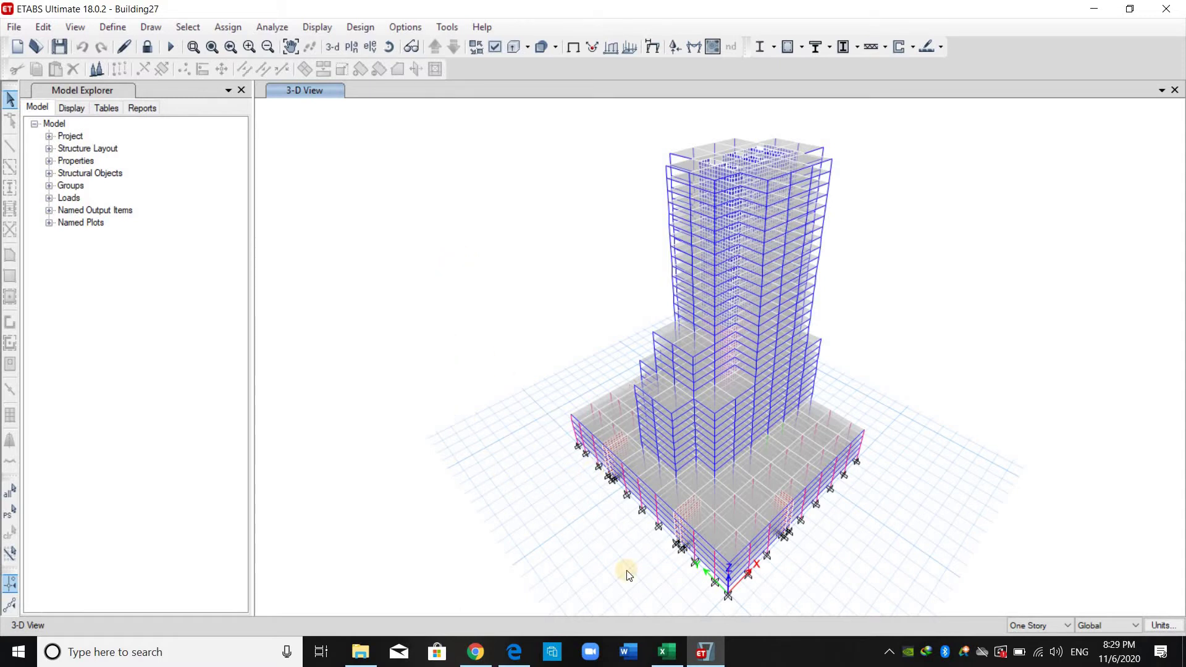
Step: Switch to the Cal.Building27 workbook in Excel and examine the base shear scale factors on the ELF sheet
left_click(673, 638)
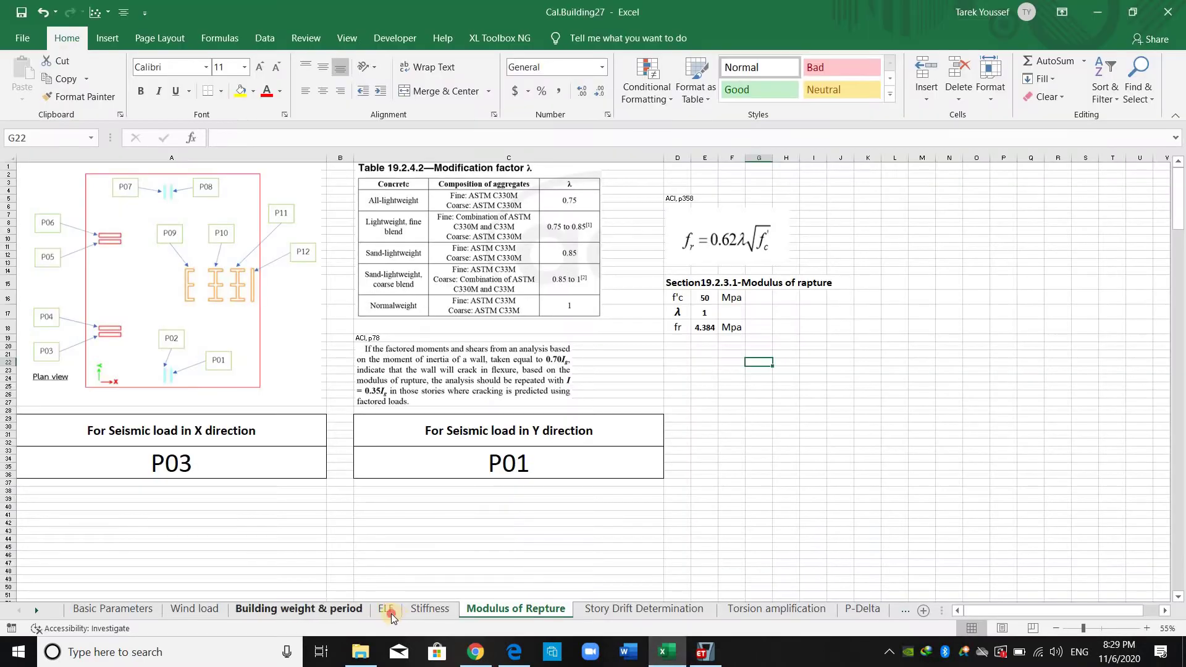
left_click(387, 610)
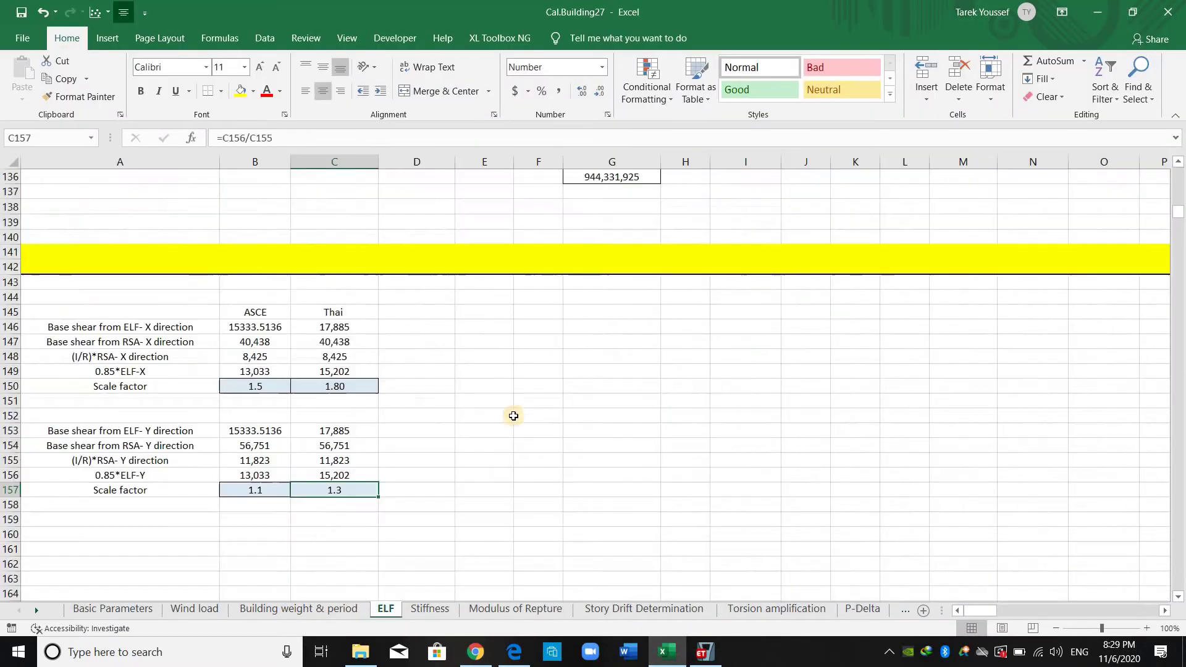
left_click(470, 388)
scroll(453, 413, "up", 2)
scroll(548, 439, "down", 2)
Step: Recheck the wall moment of inertia provisions in the ACI 318M-19 PDF and return to ETABS
left_click(705, 652)
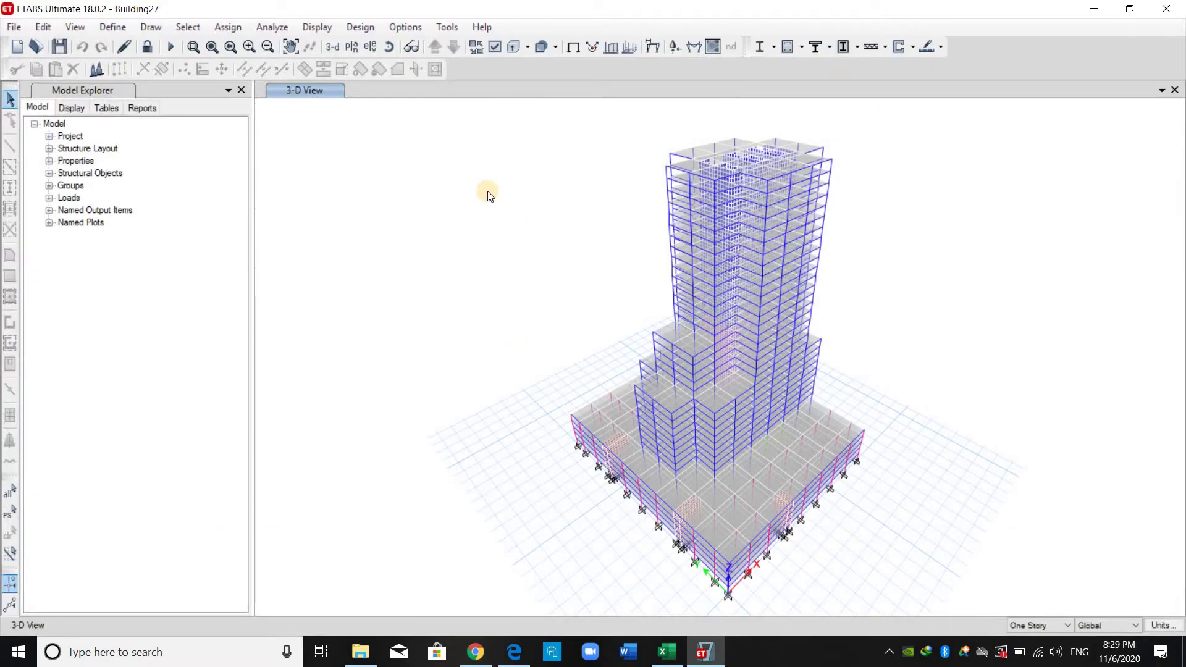
left_click(514, 652)
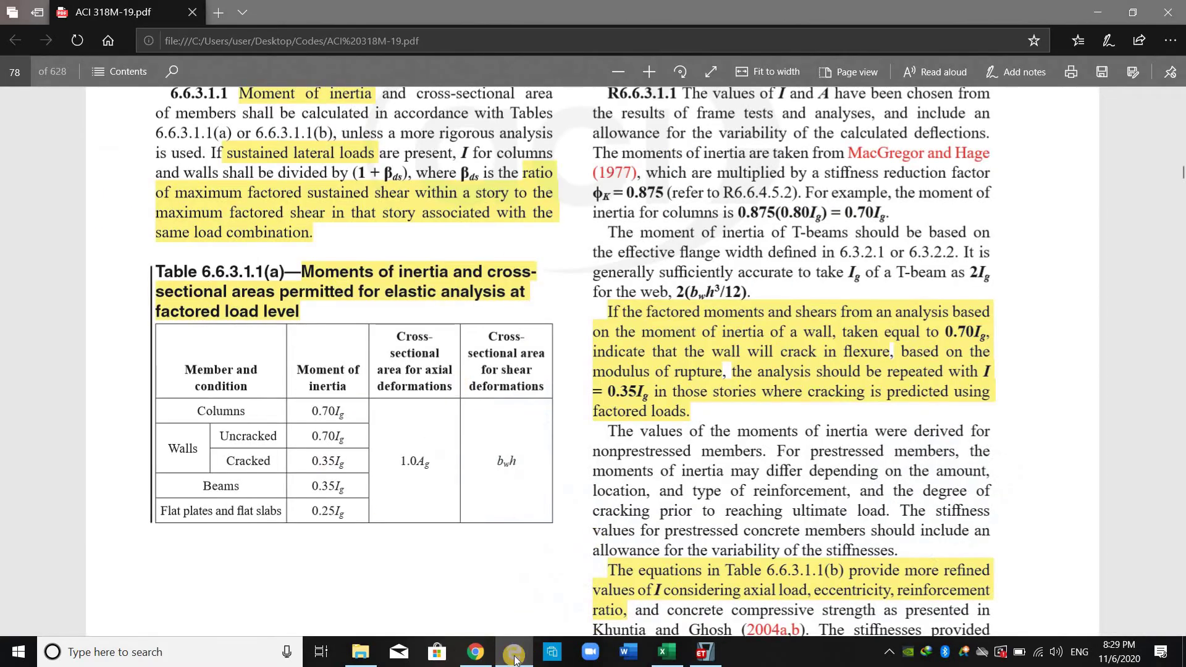
key("alt+Tab")
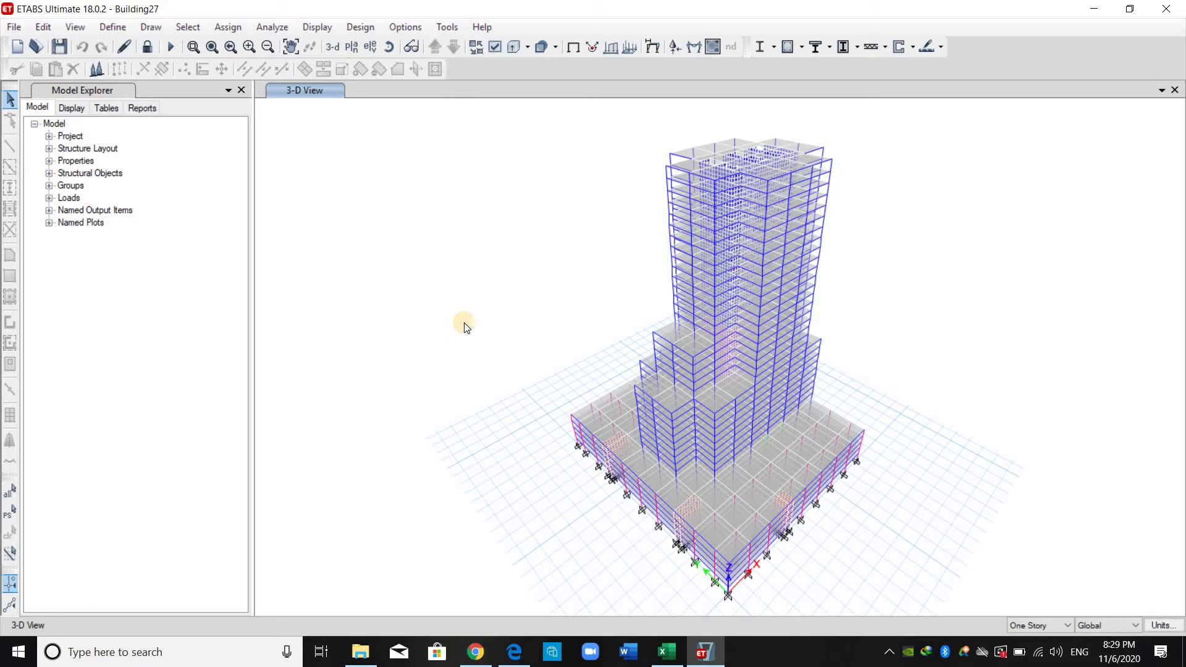
Step: Display the Base Reactions table from the structure output with load cases EQX, EQY, RSA_X and RSA_Y selected
left_click(316, 24)
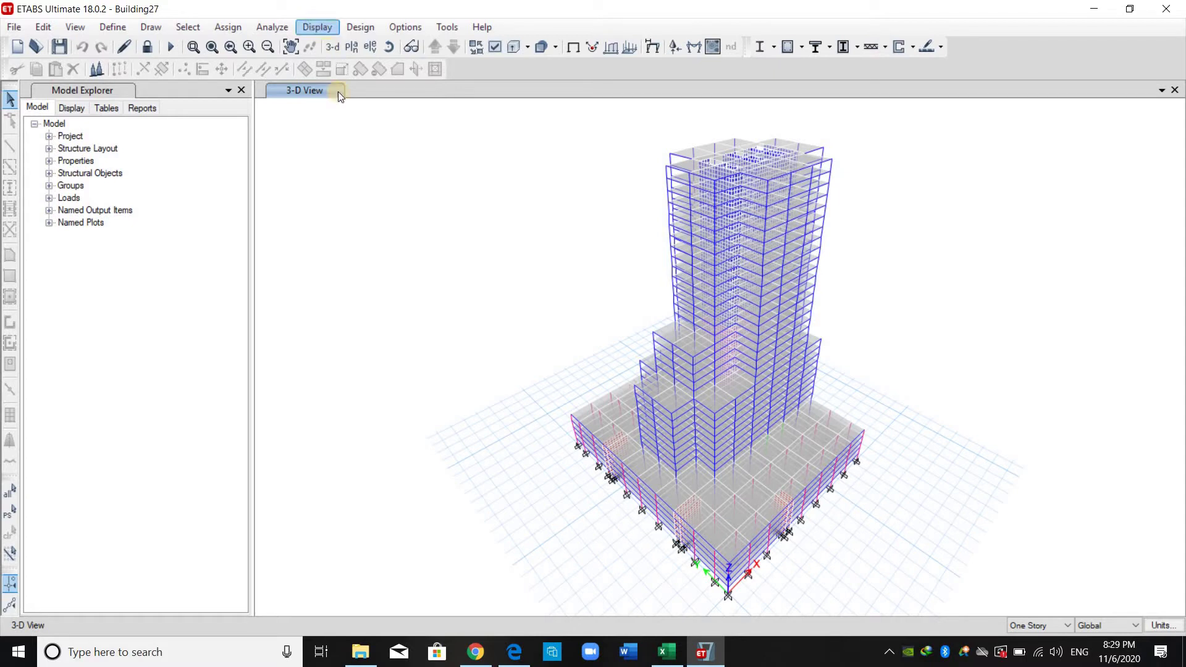
left_click(380, 403)
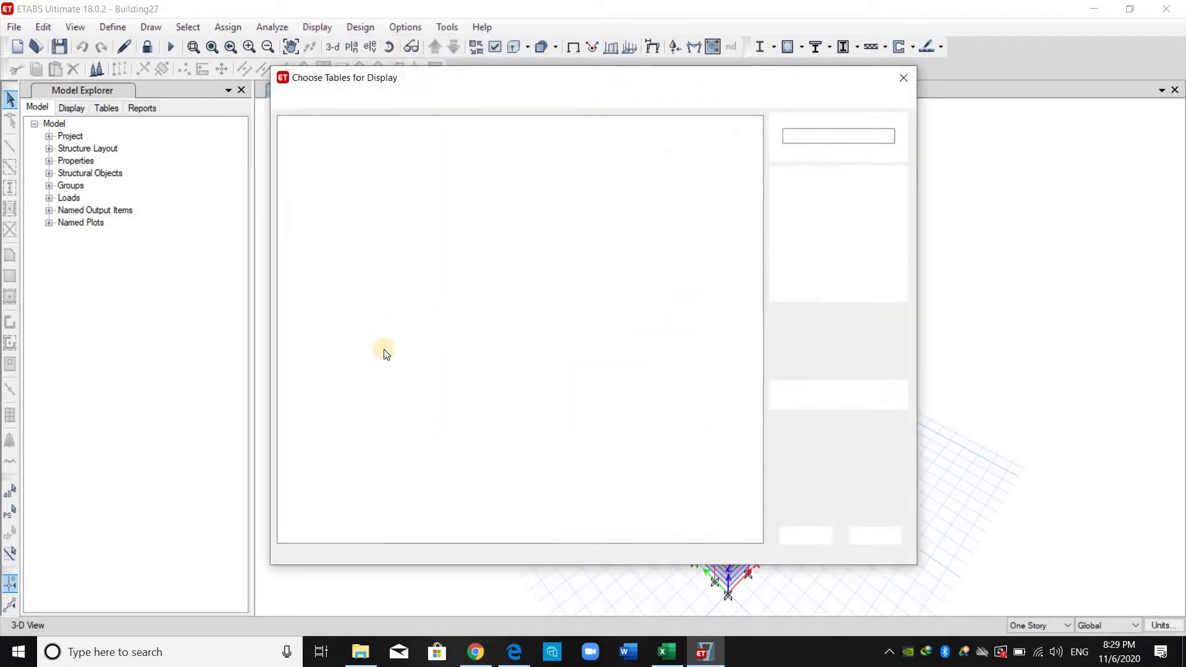
left_click(298, 309)
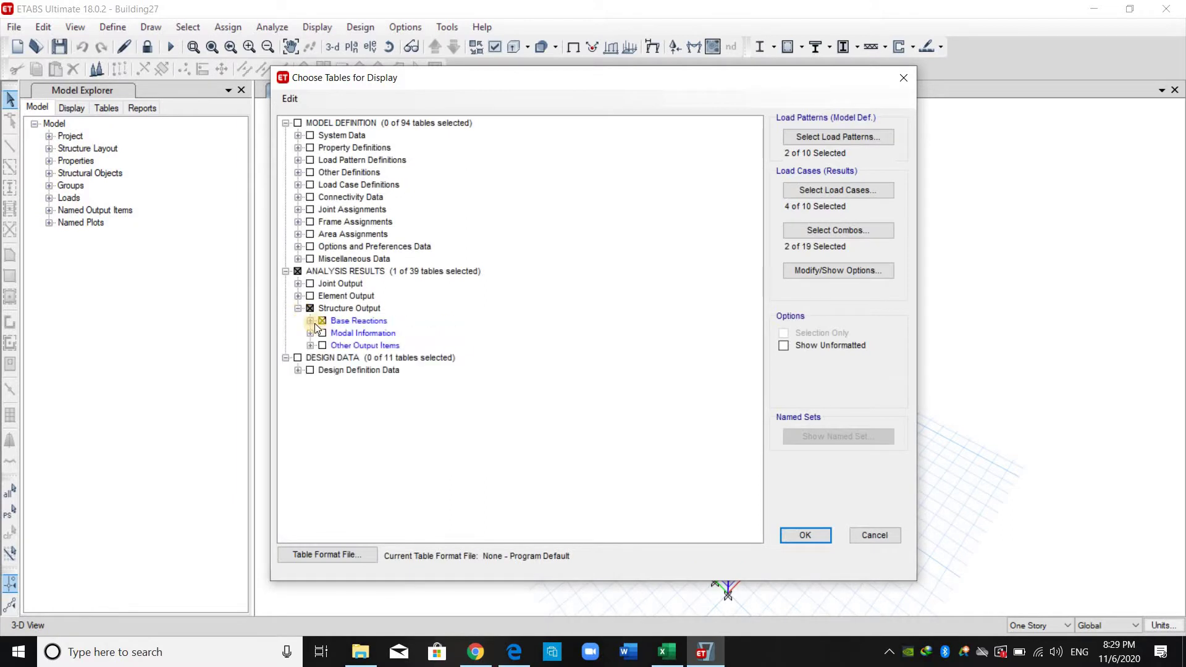
left_click(822, 137)
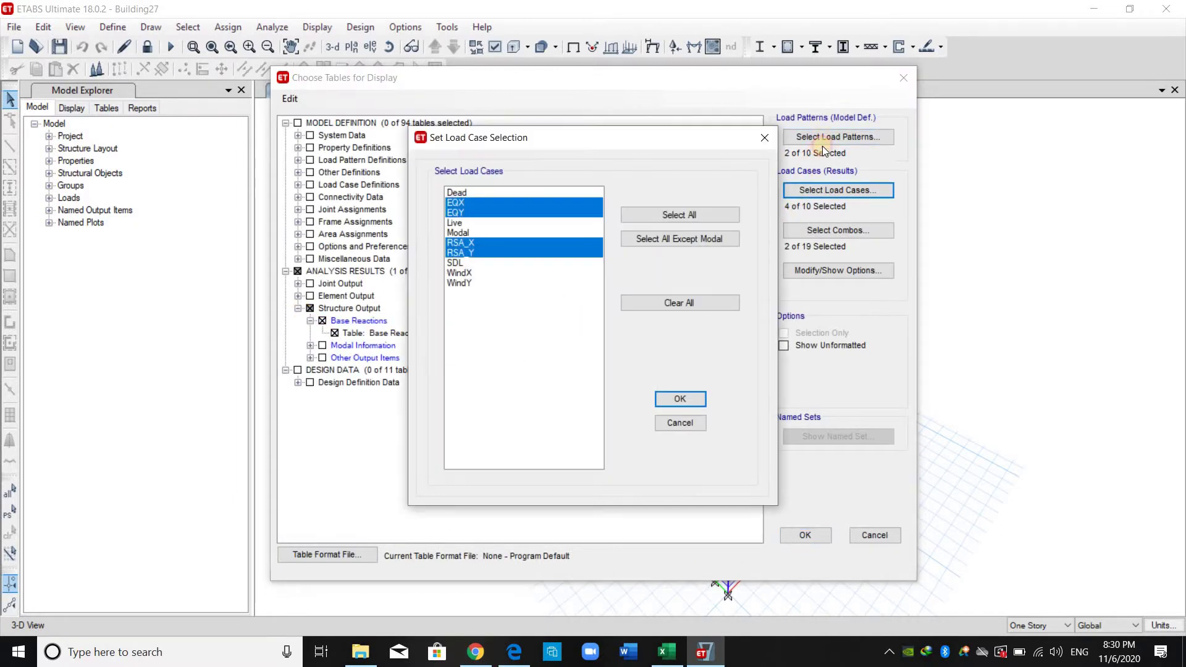
key("Return")
key("Return")
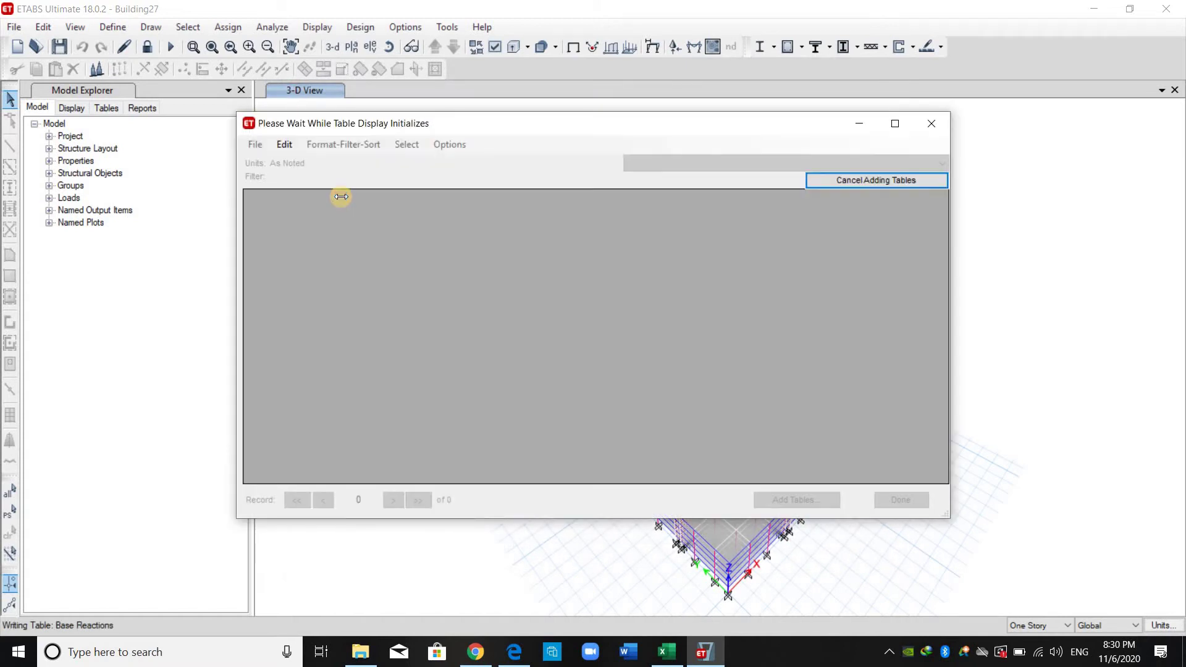
Step: Export the Base Reactions table to Excel and dock the exported workbook on one half of the screen
left_click(255, 145)
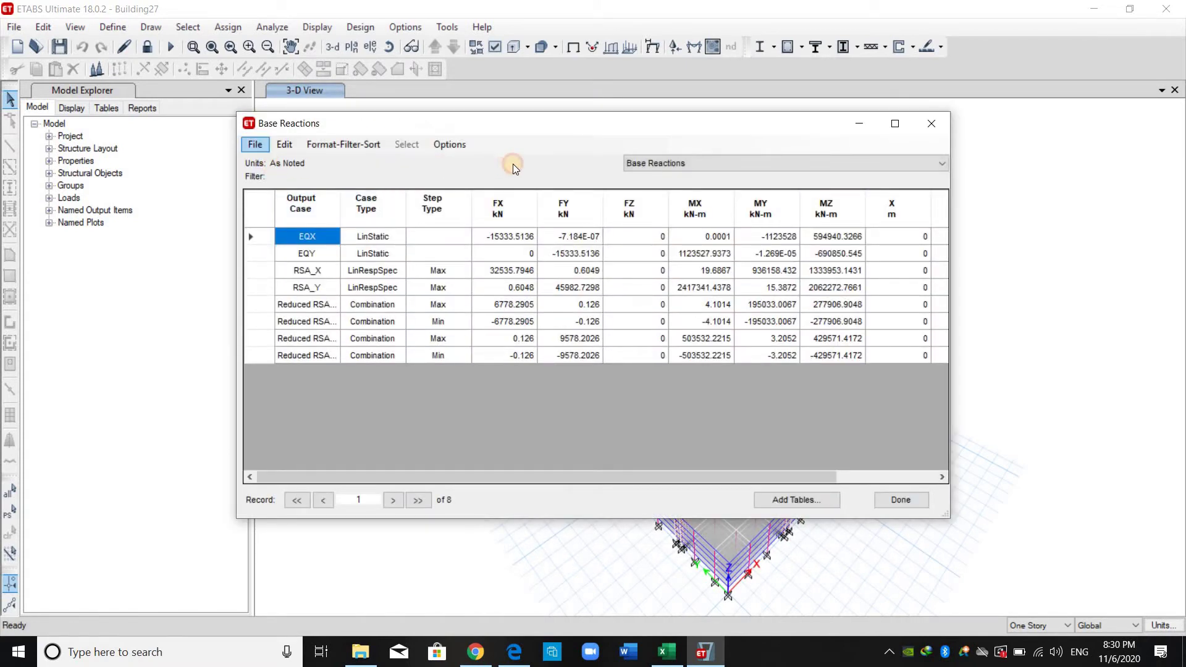
key("Return")
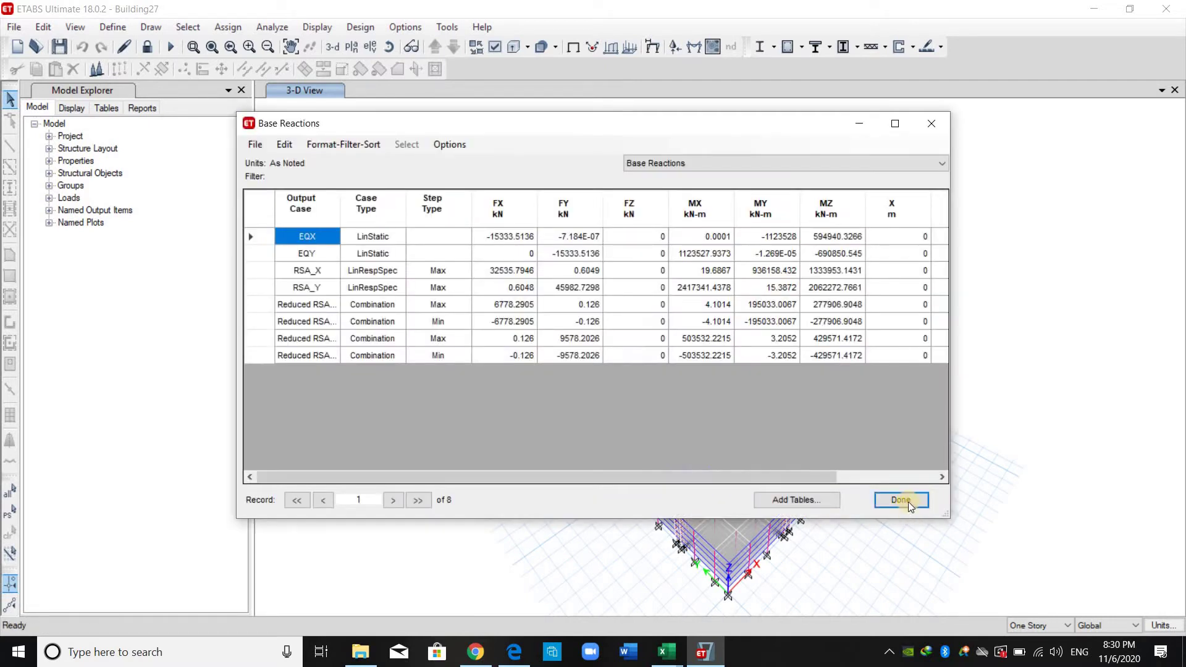
left_click_drag(654, 124, 629, 2)
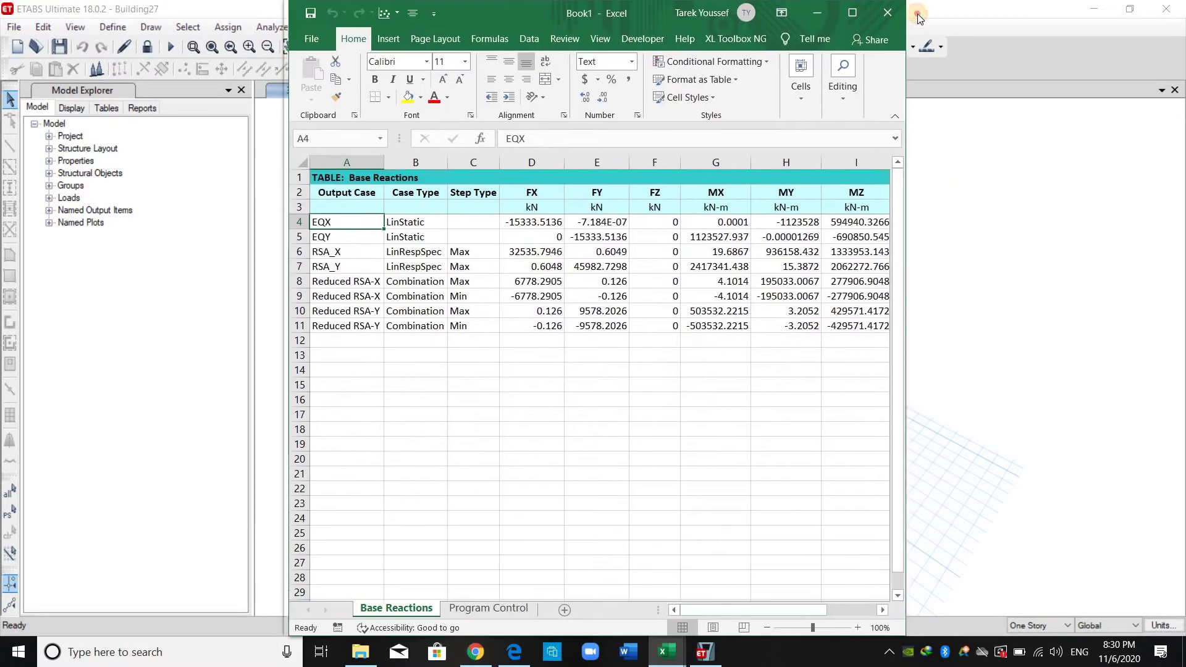
key("super+Right")
Step: Bring up the Cal.Building27 workbook and arrange it side by side with the exported base reactions
left_click(678, 650)
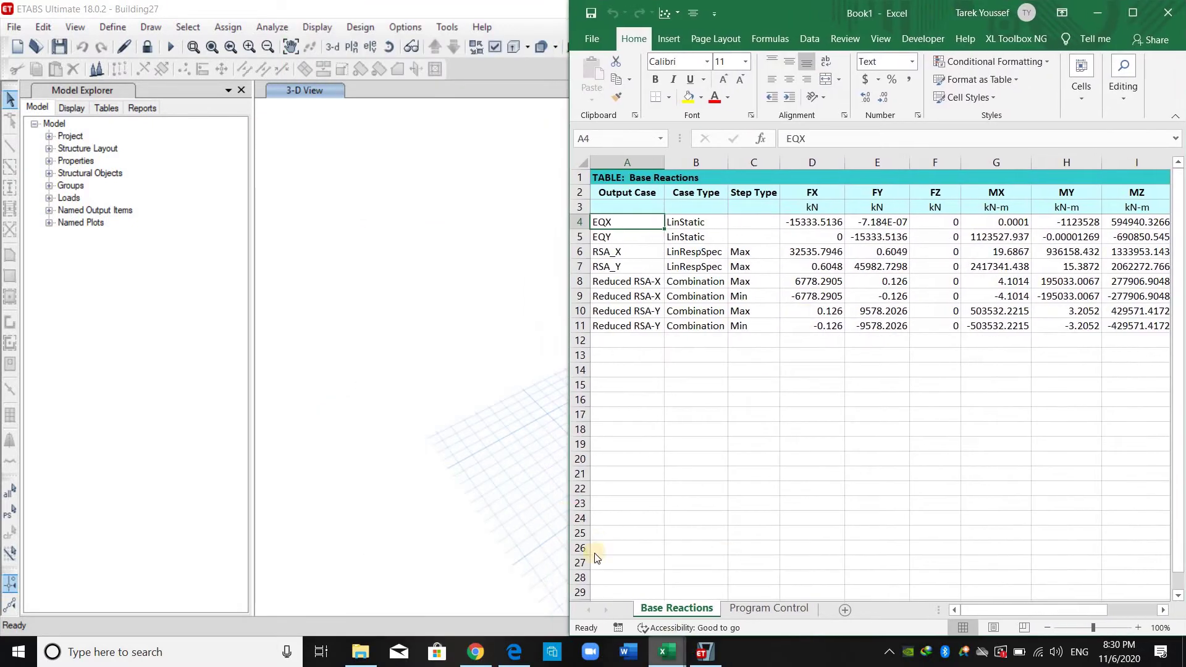
left_click(604, 576)
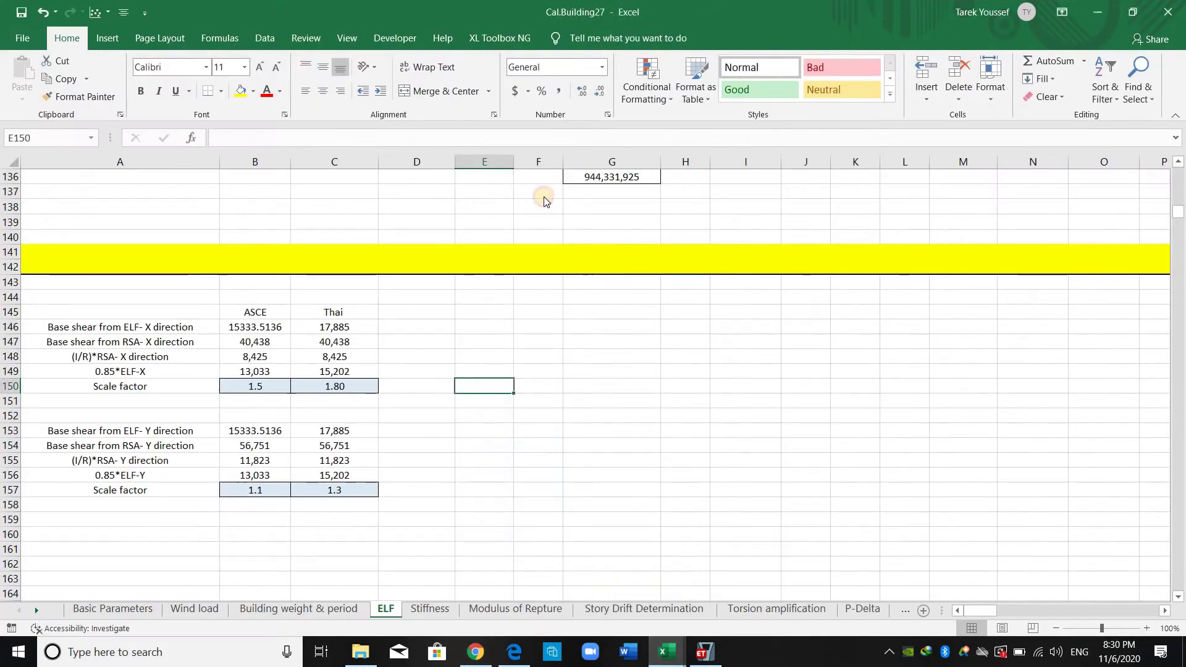
left_click(1133, 12)
key("super+Left")
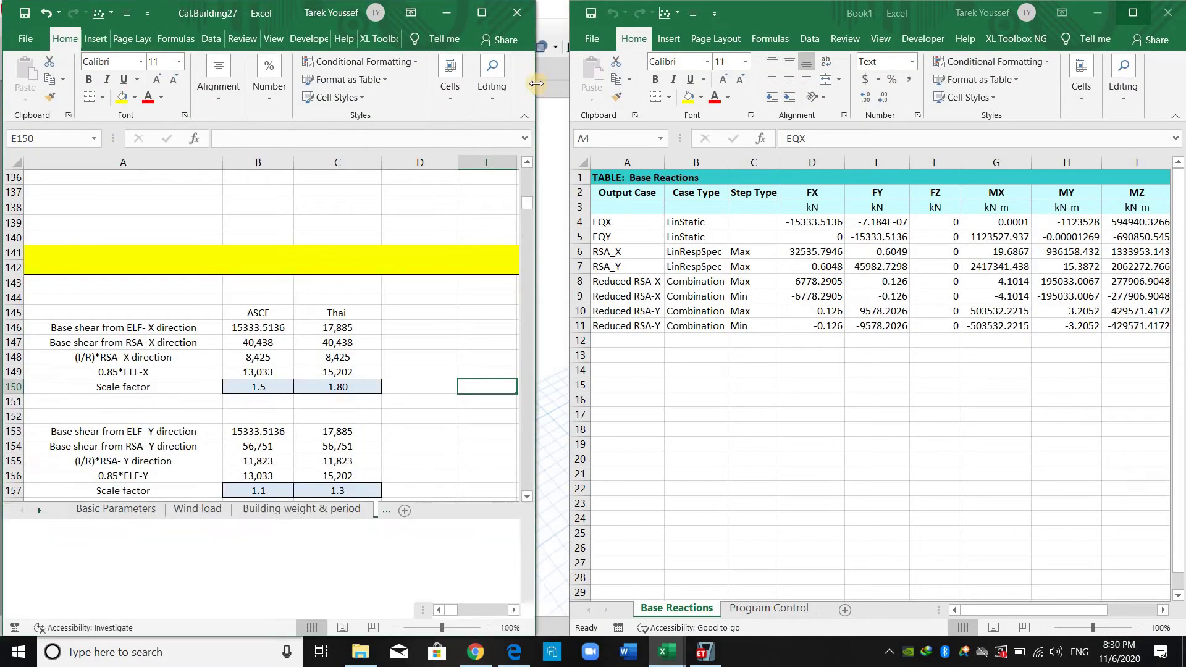
left_click_drag(569, 84, 577, 84)
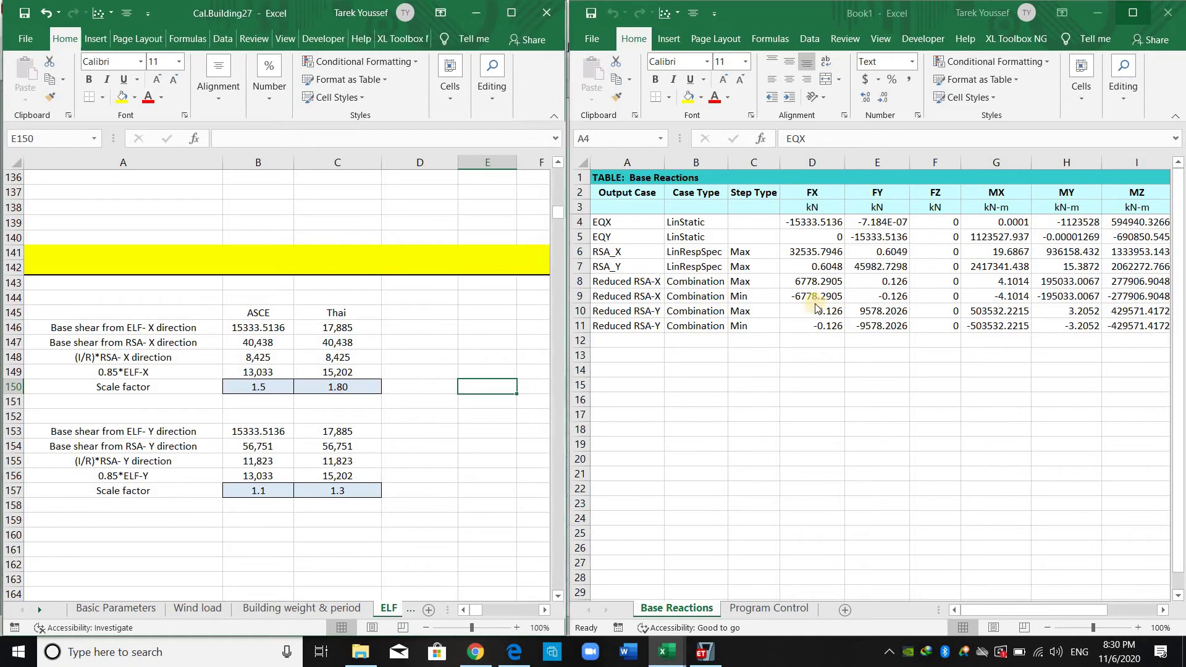
Step: Copy the RSA_X FX reaction, 32535.7946, from the exported table into the ASCE base shear from RSA-X cell B147
left_click(641, 246)
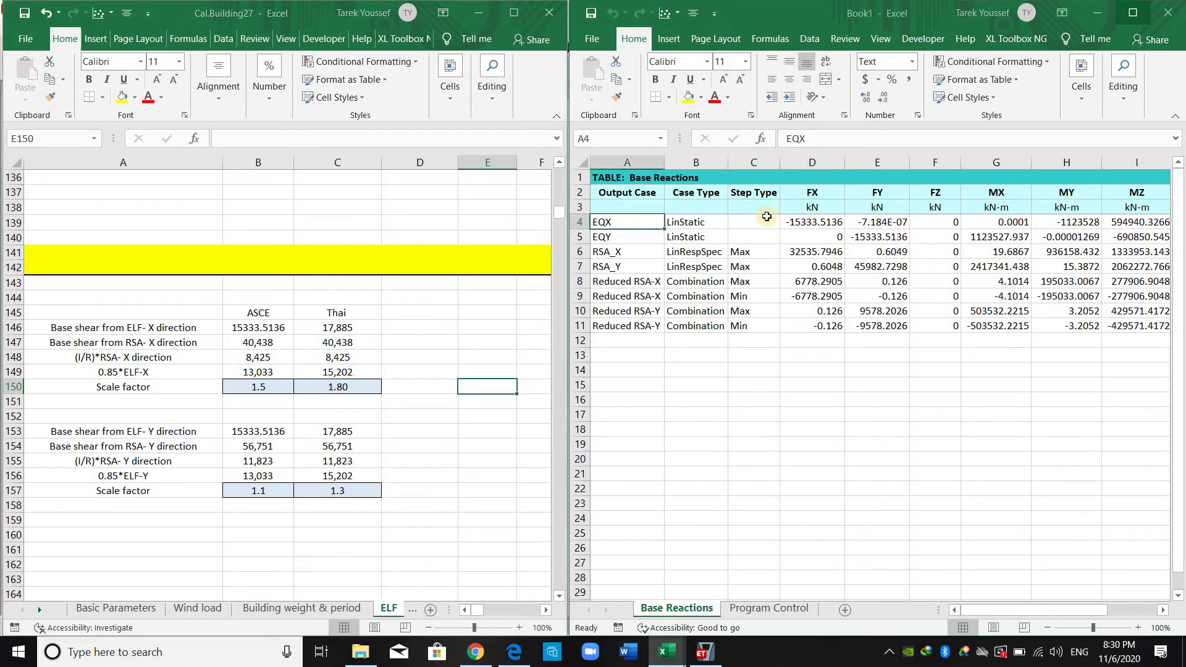
left_click(813, 222)
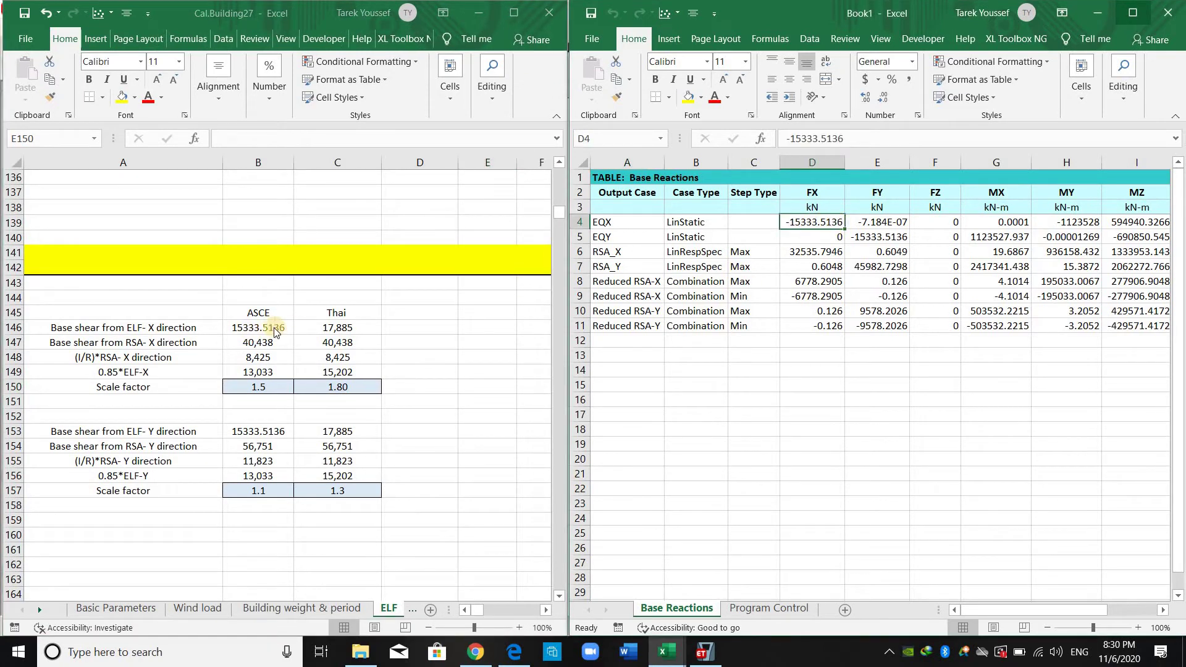
left_click_drag(627, 252, 794, 265)
key("Right")
key("Right")
key("Right")
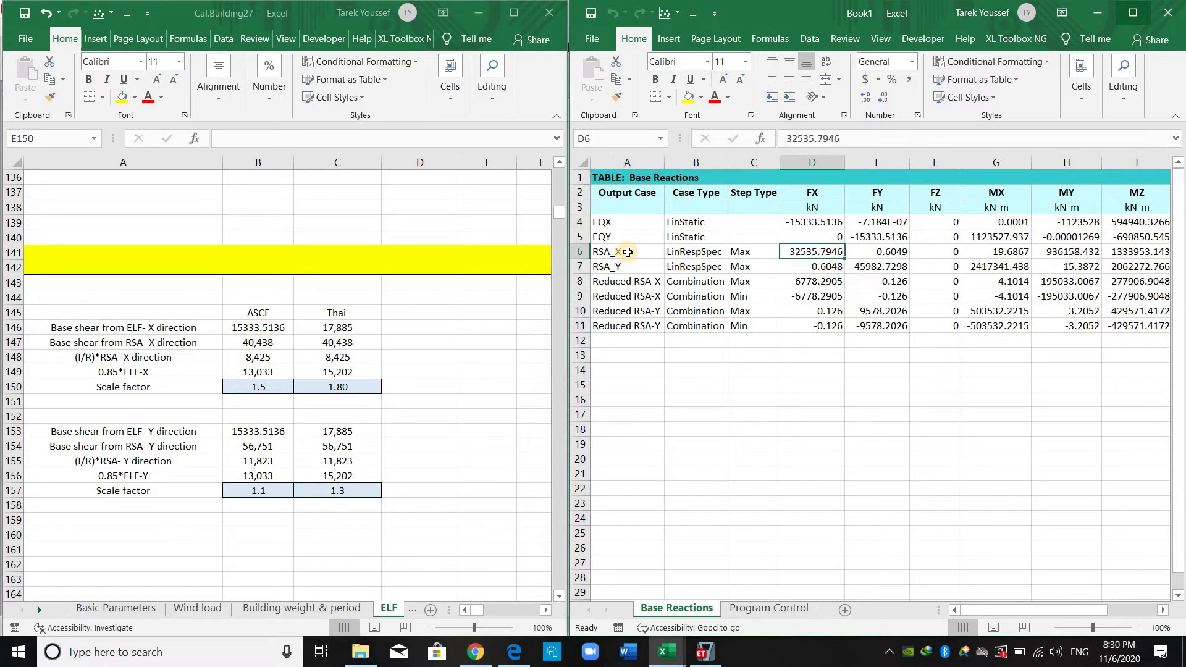
key("ctrl+c")
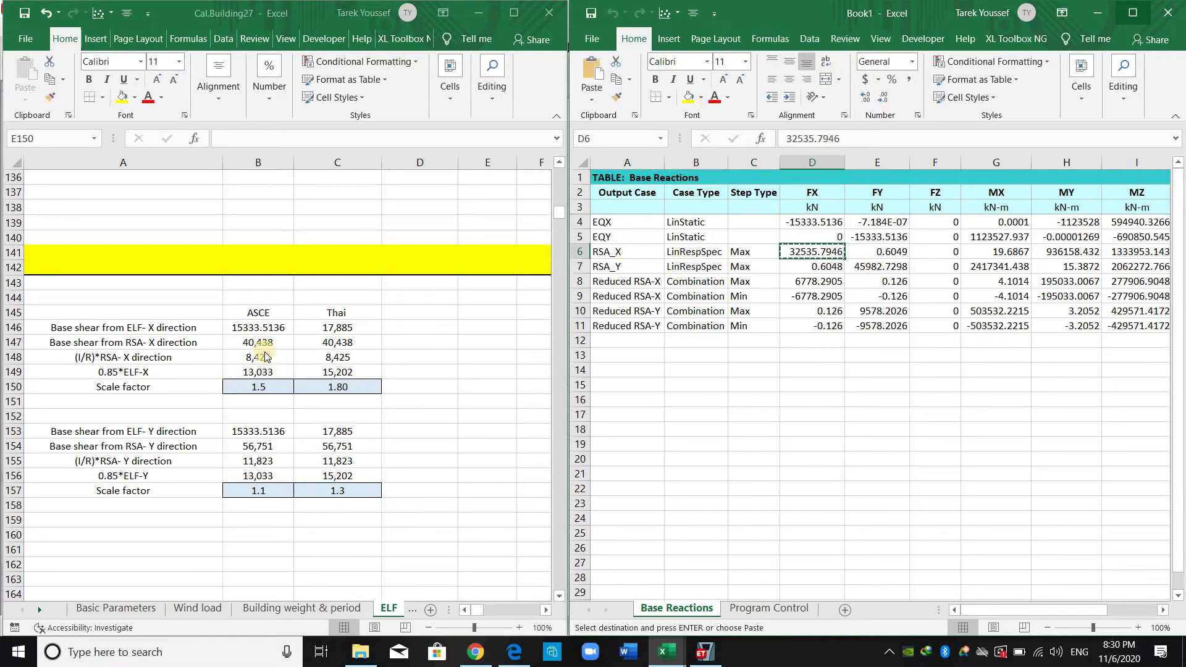
key("alt+Tab")
left_click(279, 350)
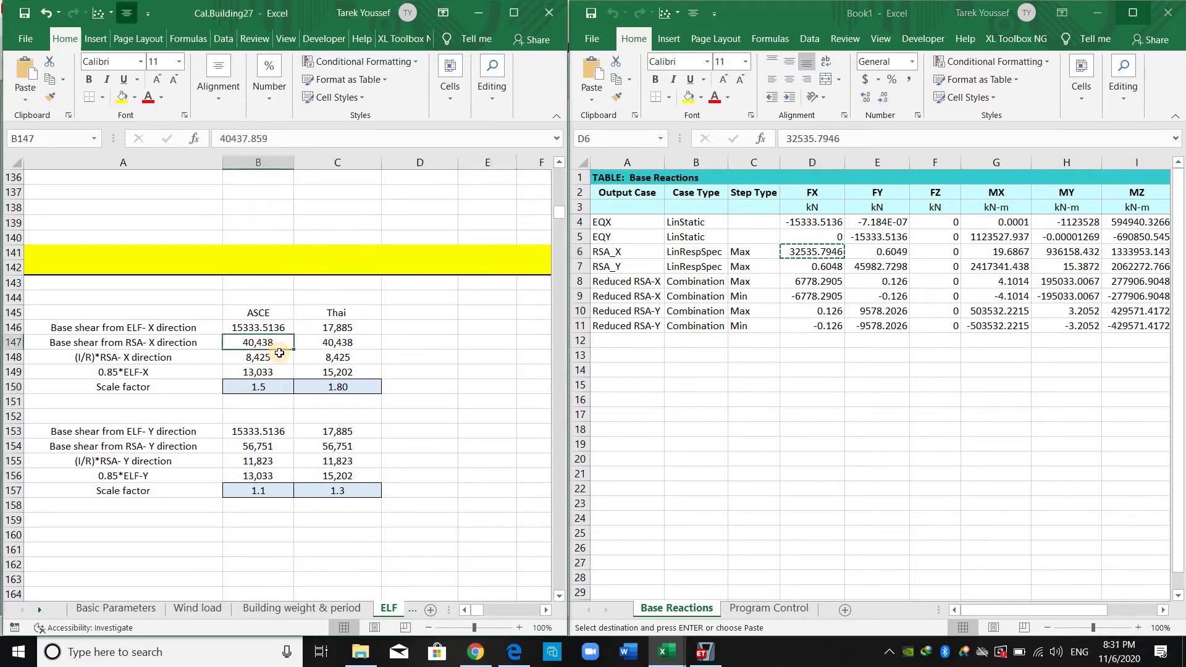
key("ctrl+v")
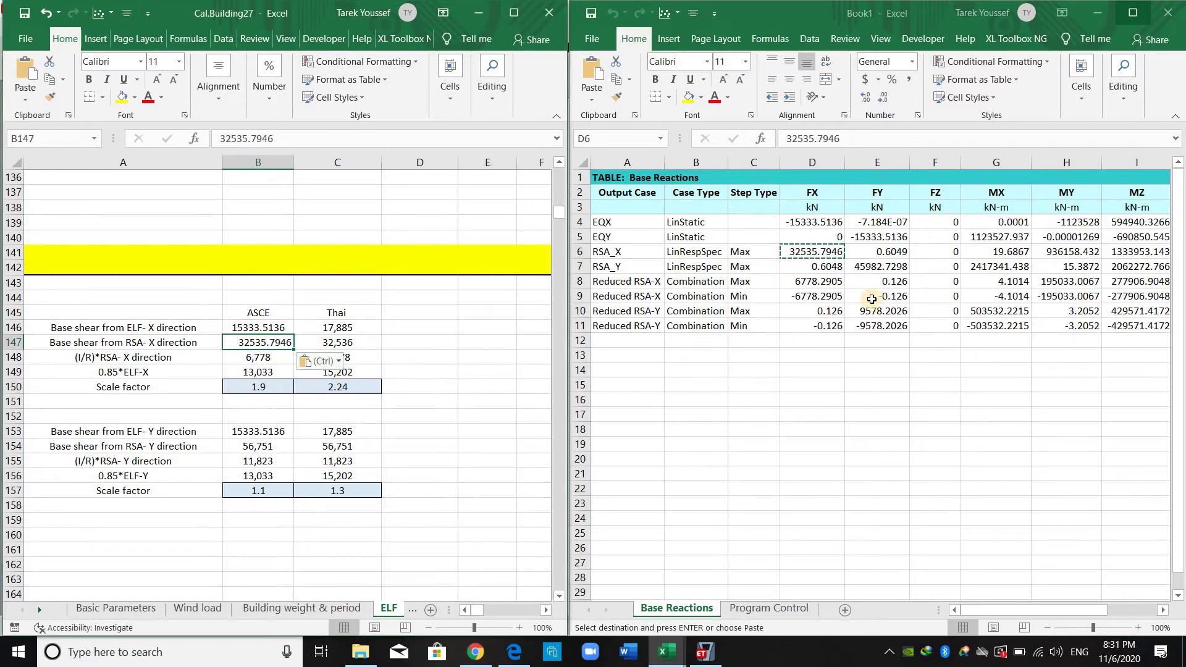
Step: Copy the RSA_Y FY reaction, 45982.7298, into the ASCE base shear from RSA-Y cell B154
left_click(881, 269)
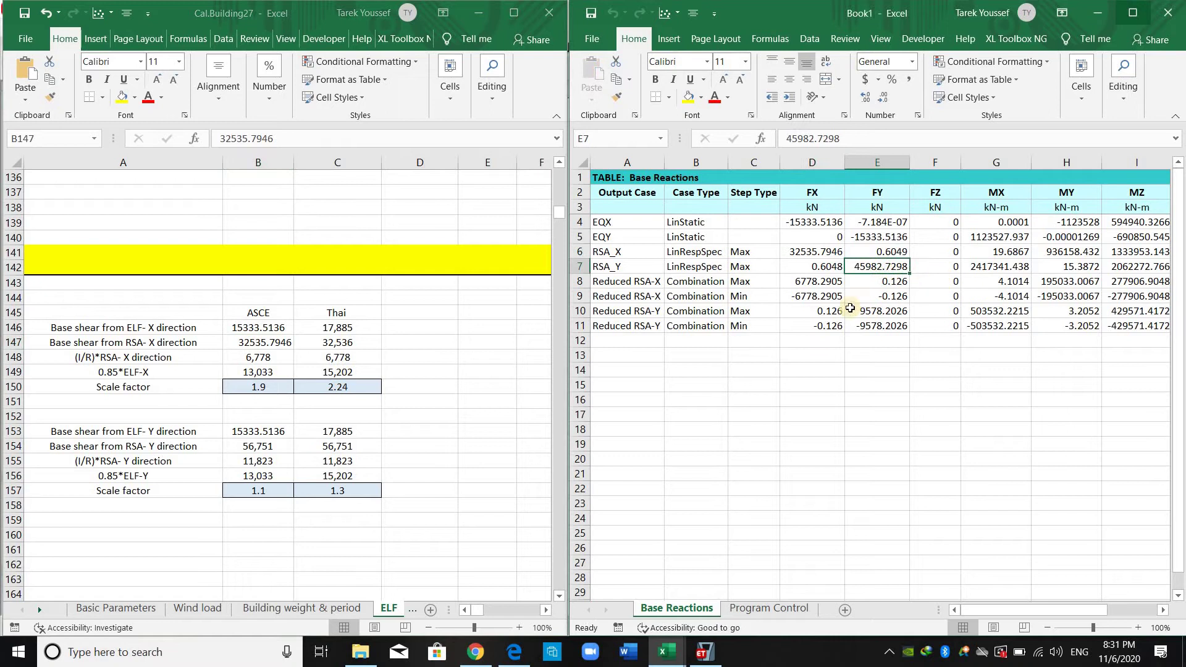
key("ctrl+c")
left_click(272, 446)
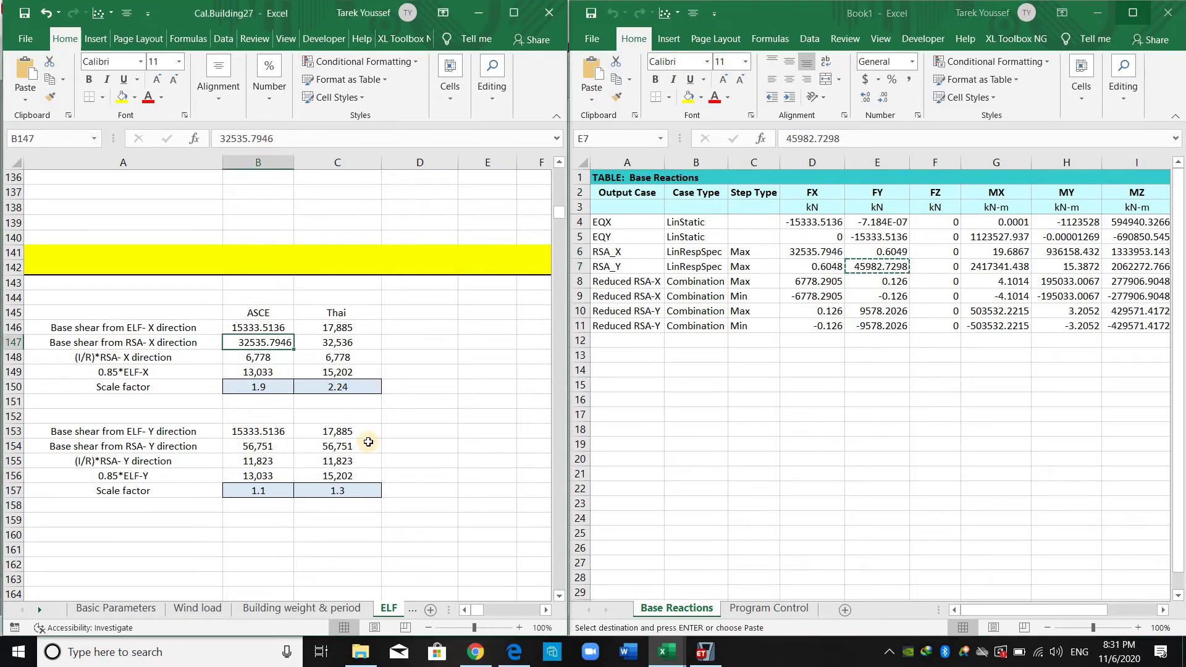
key("ctrl+v")
left_click(436, 428)
Step: Review the X and Y scale factors, close the exported base reactions workbook without saving, and return to ETABS
left_click(881, 340)
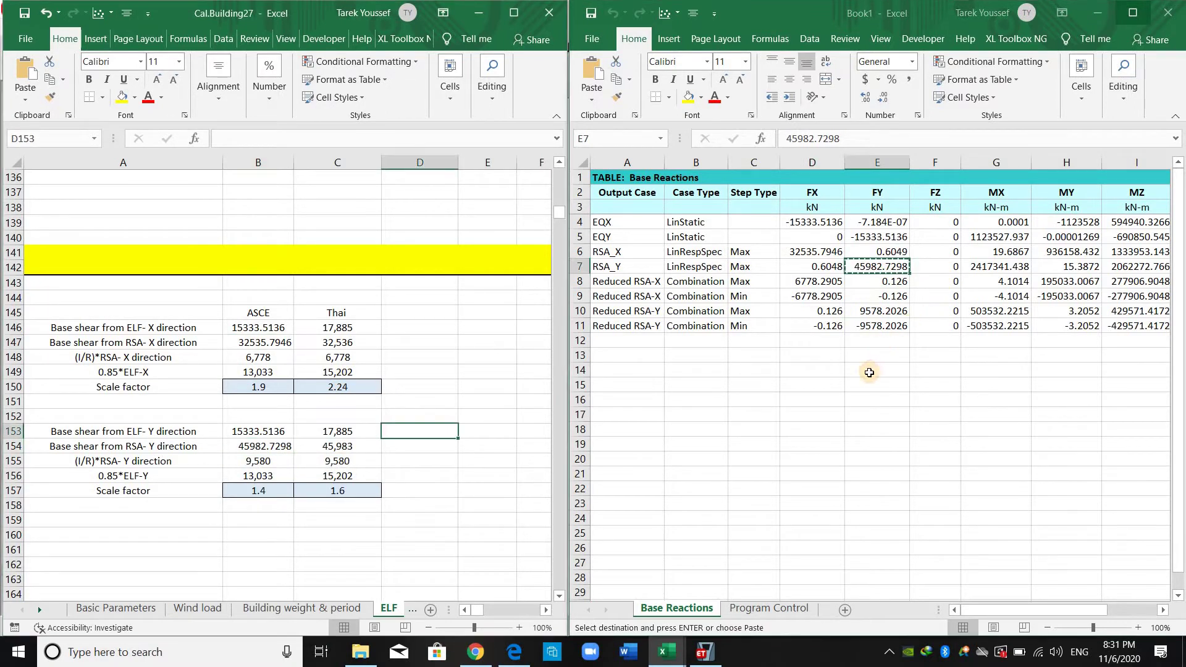
left_click(282, 388)
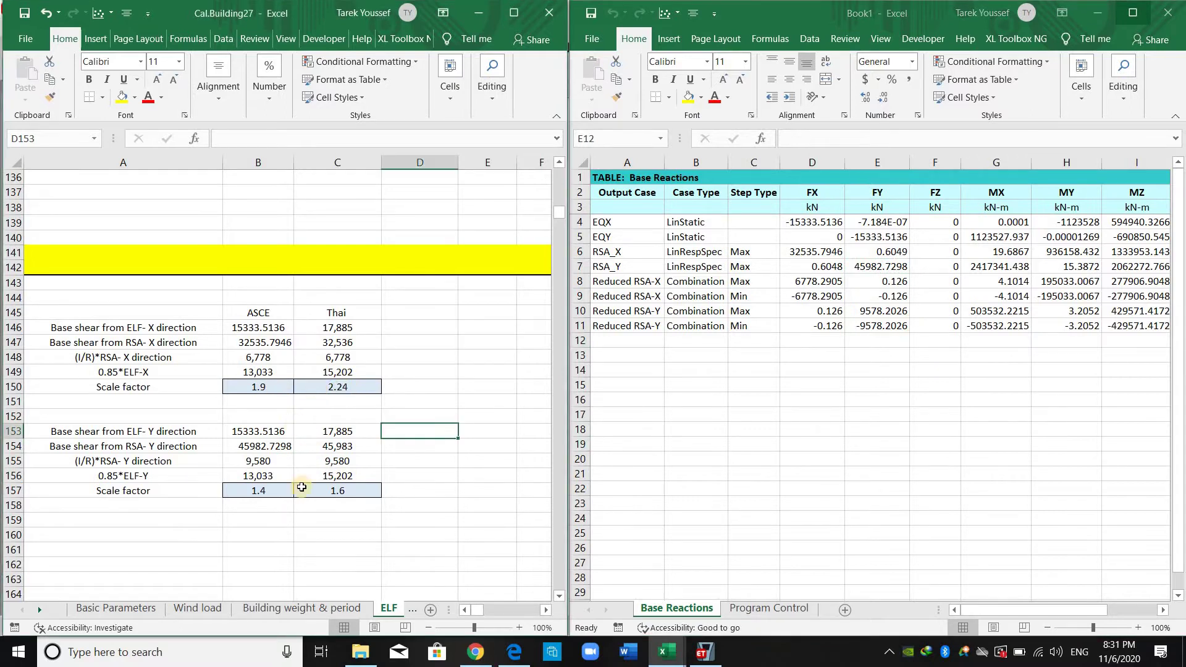
left_click(281, 499)
left_click(326, 376)
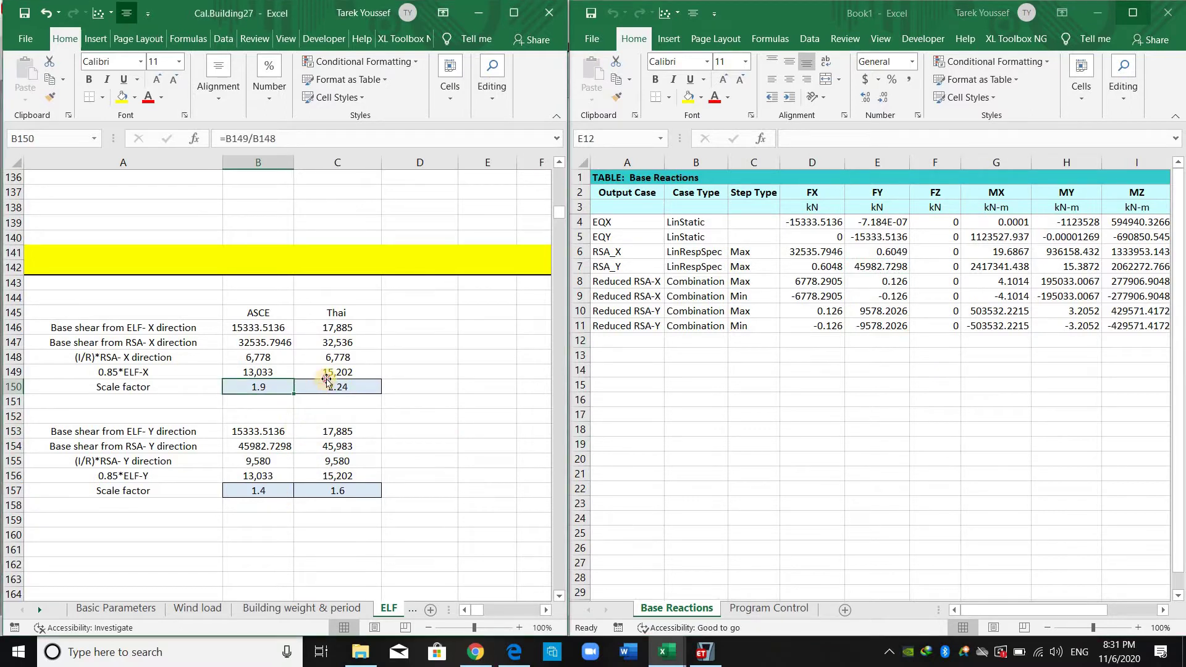
left_click(1175, 17)
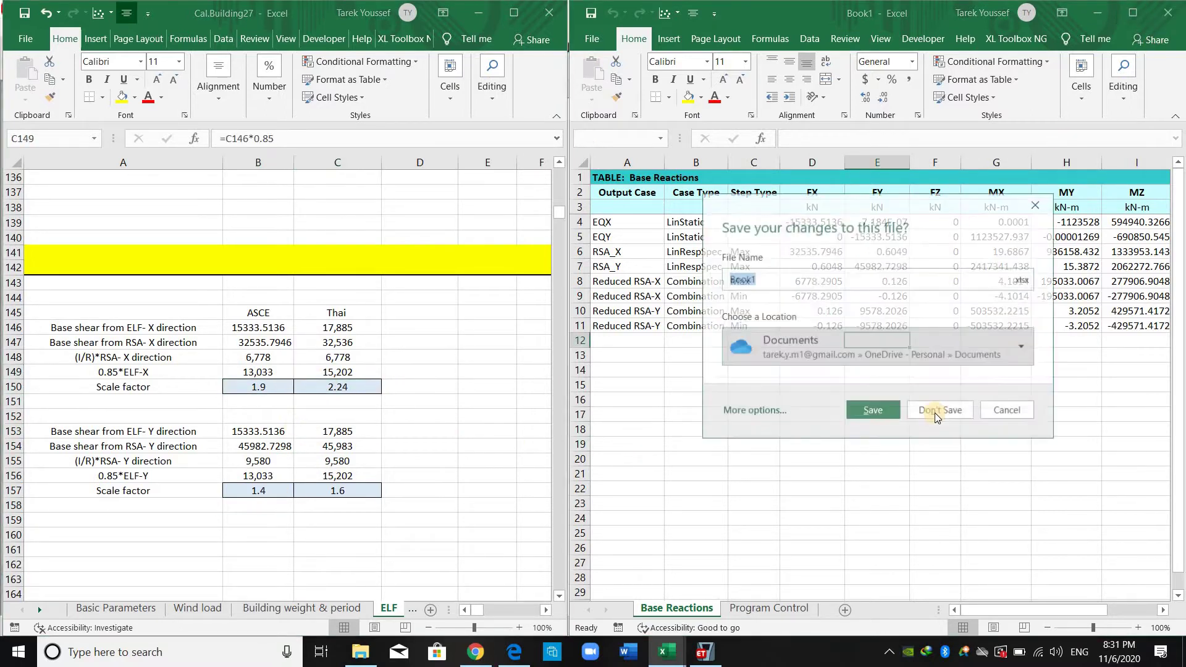
left_click(928, 414)
left_click(637, 188)
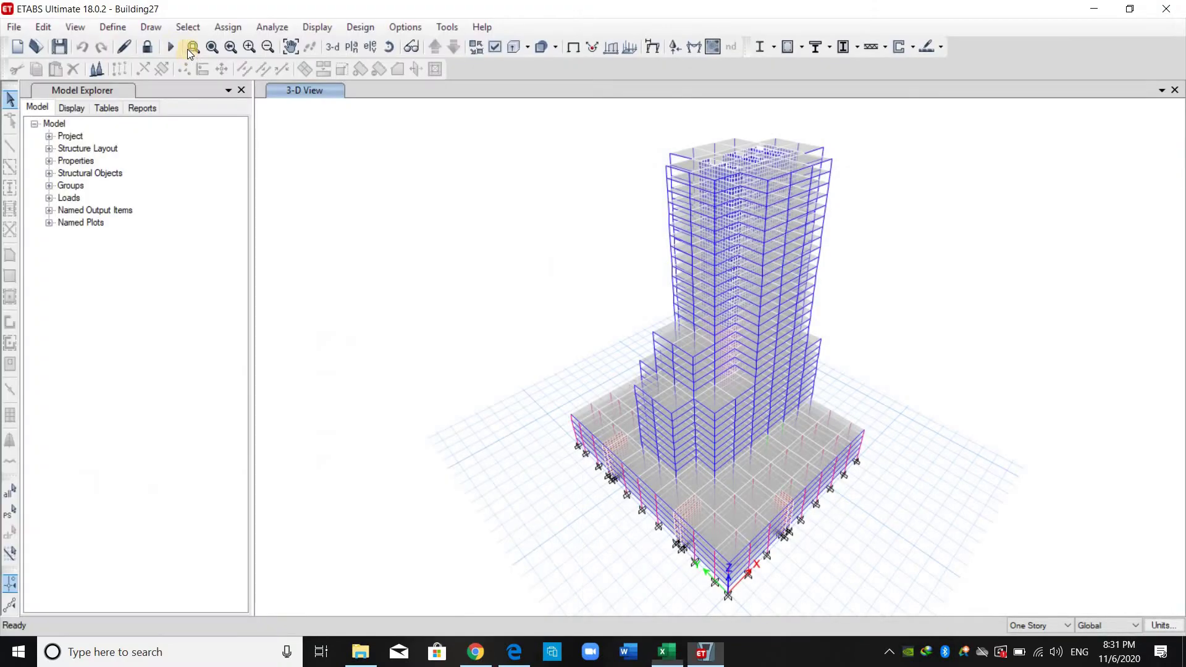
Step: Unlock the model and open the list of defined load combinations
left_click(149, 47)
left_click(113, 27)
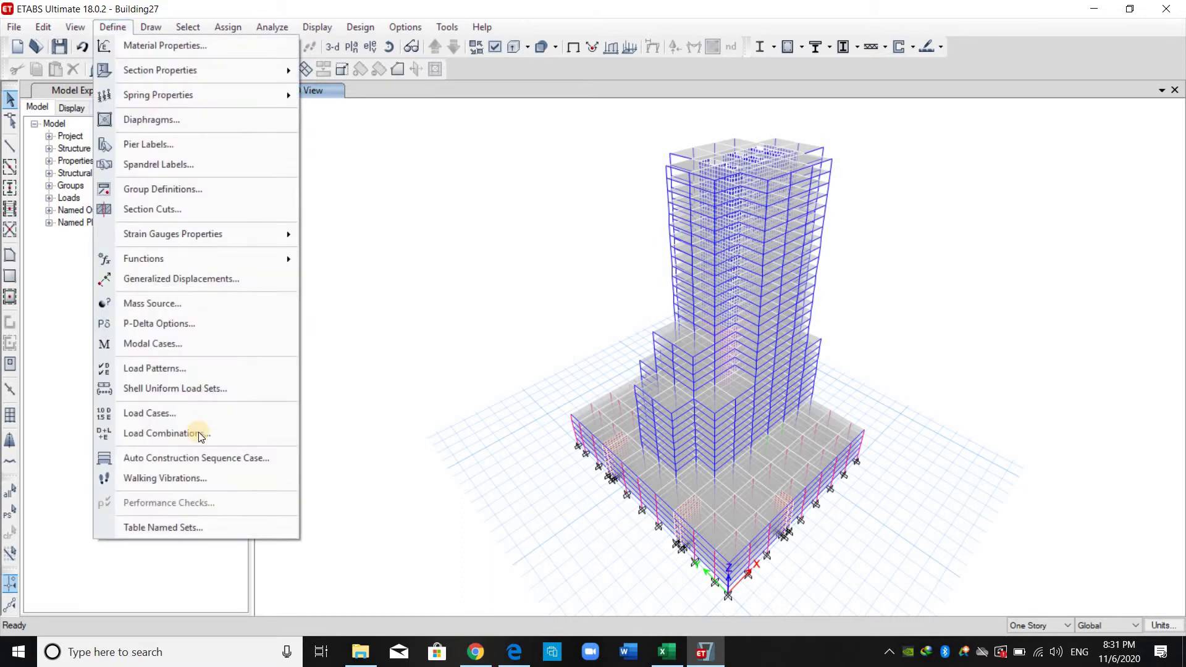
left_click(186, 433)
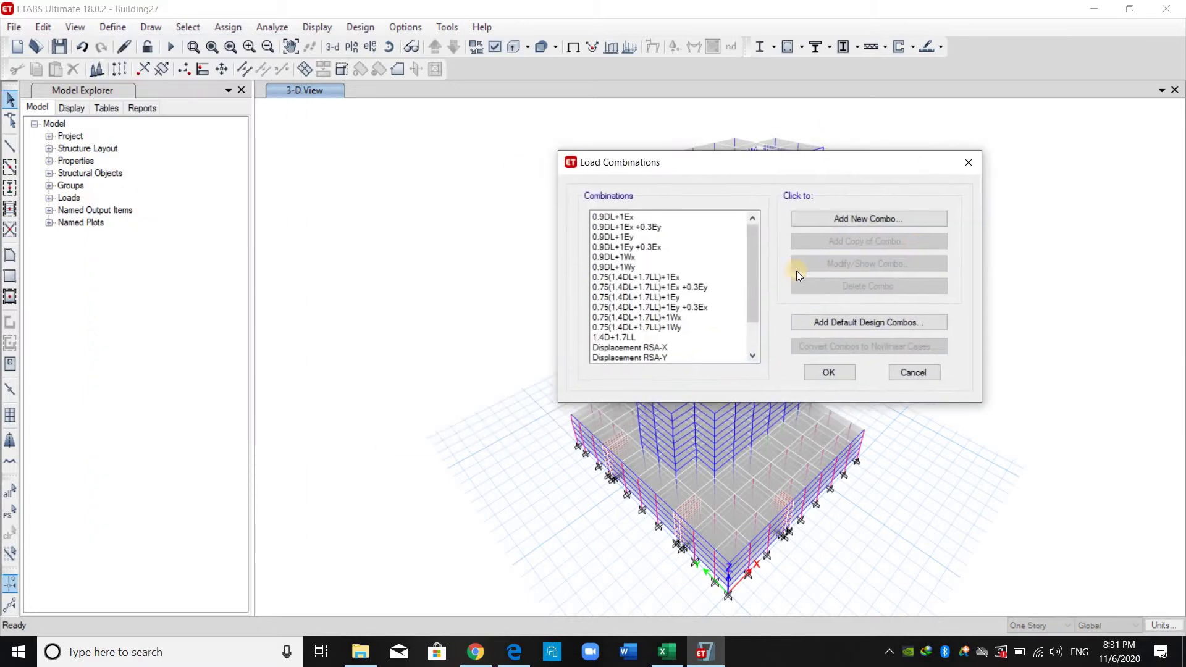
Step: Set the Reduced RSA-X scale factor in the Internal force_X combination to 2.24, the Thai value from Excel, and recheck it
scroll(724, 311, "down", 2)
left_click(726, 304)
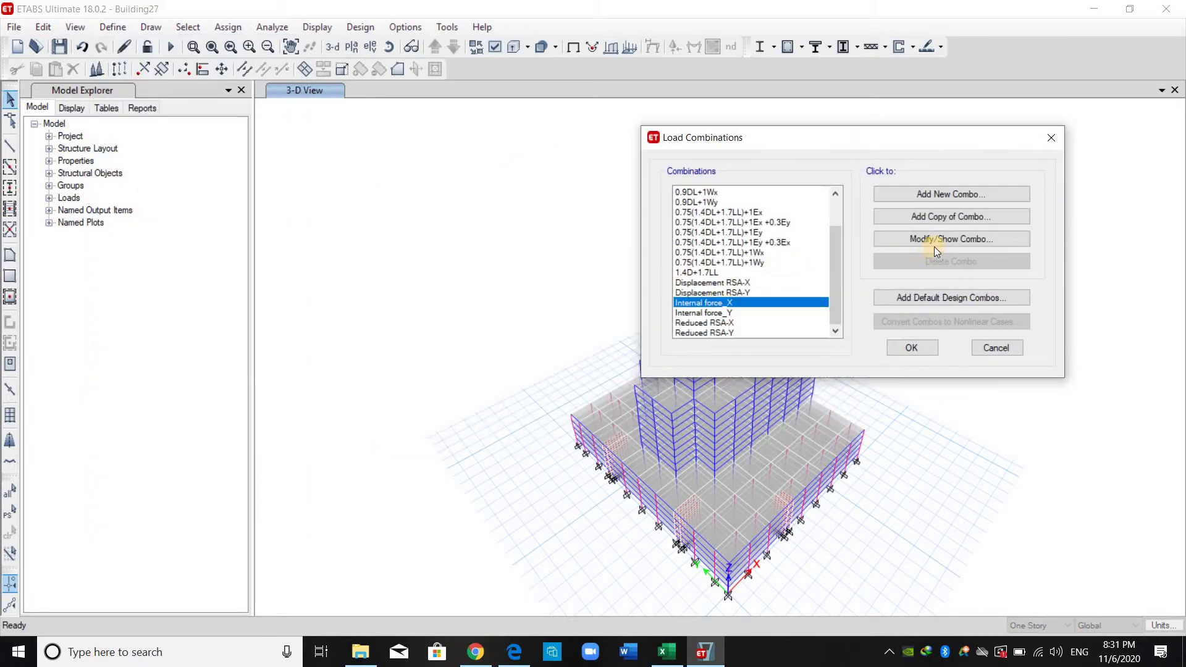
left_click(934, 241)
left_click(659, 653)
left_click(361, 382)
key("ctrl+c")
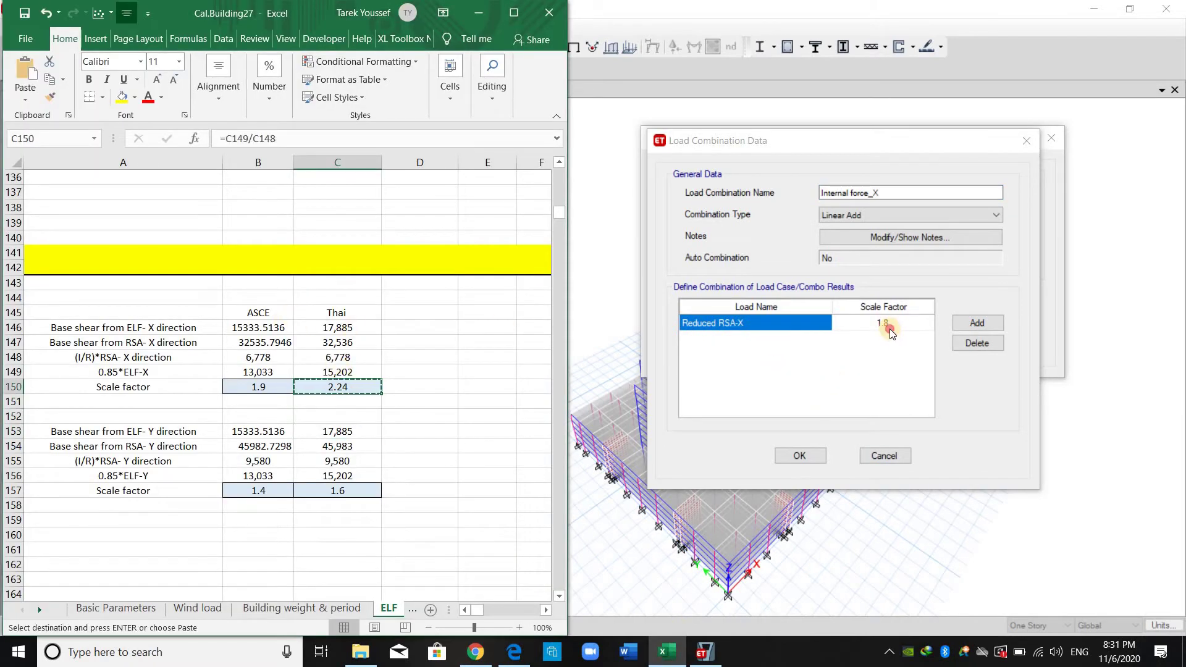
left_click(893, 323)
type("2.24")
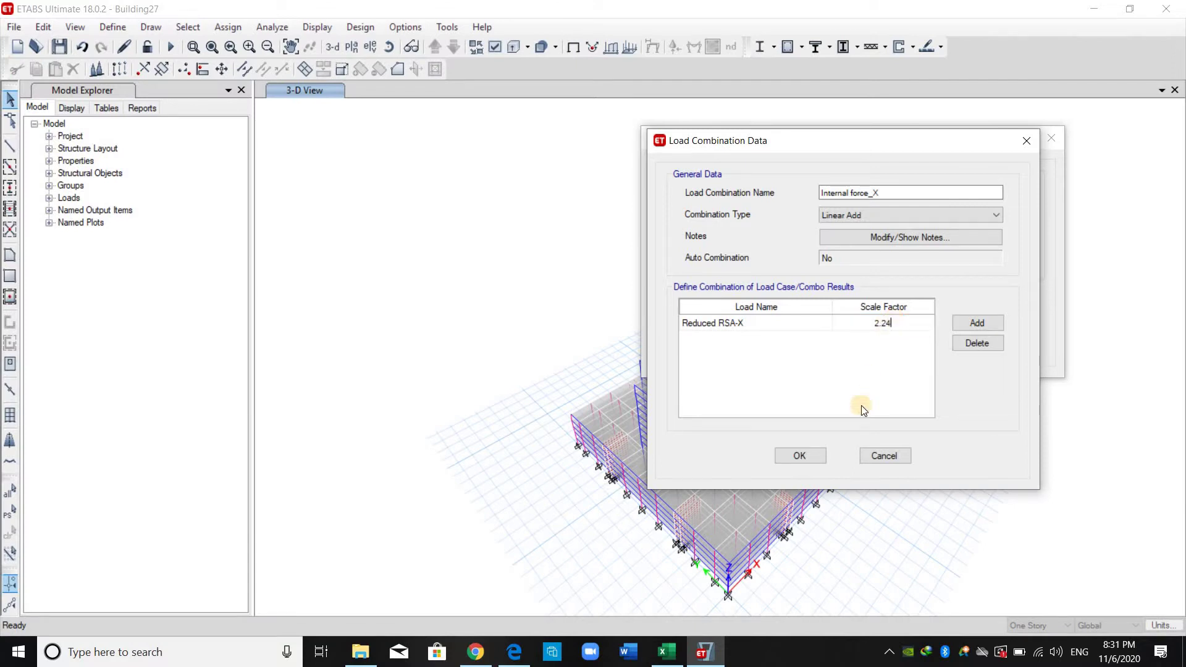
left_click(861, 406)
key("Return")
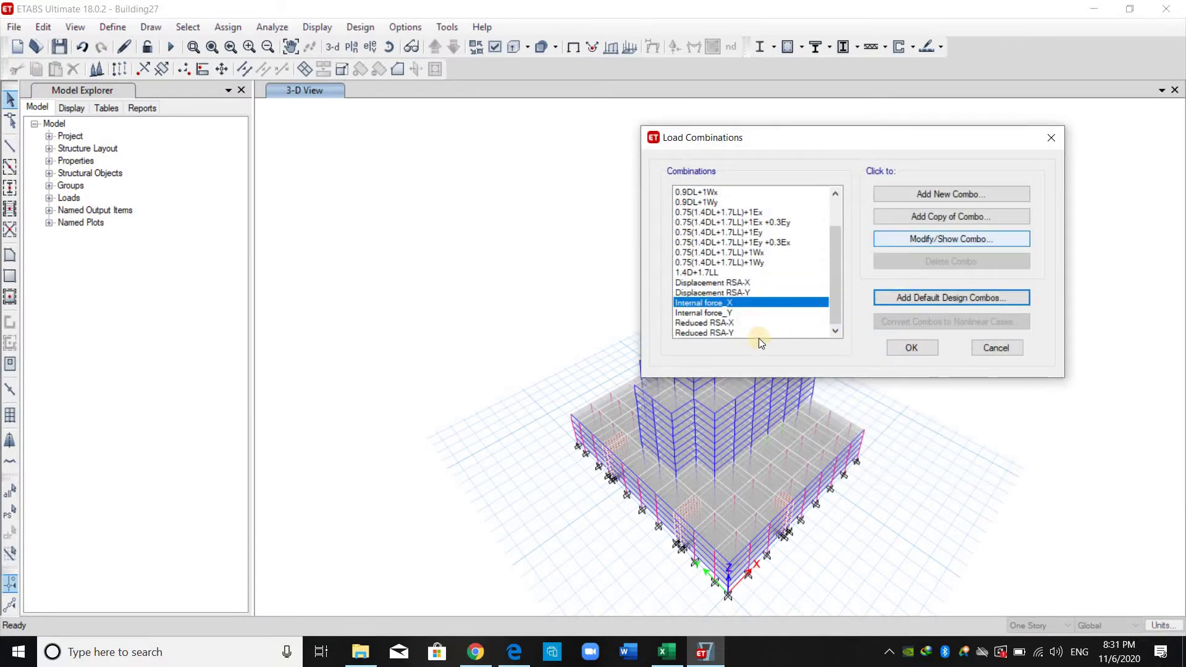
key("Return")
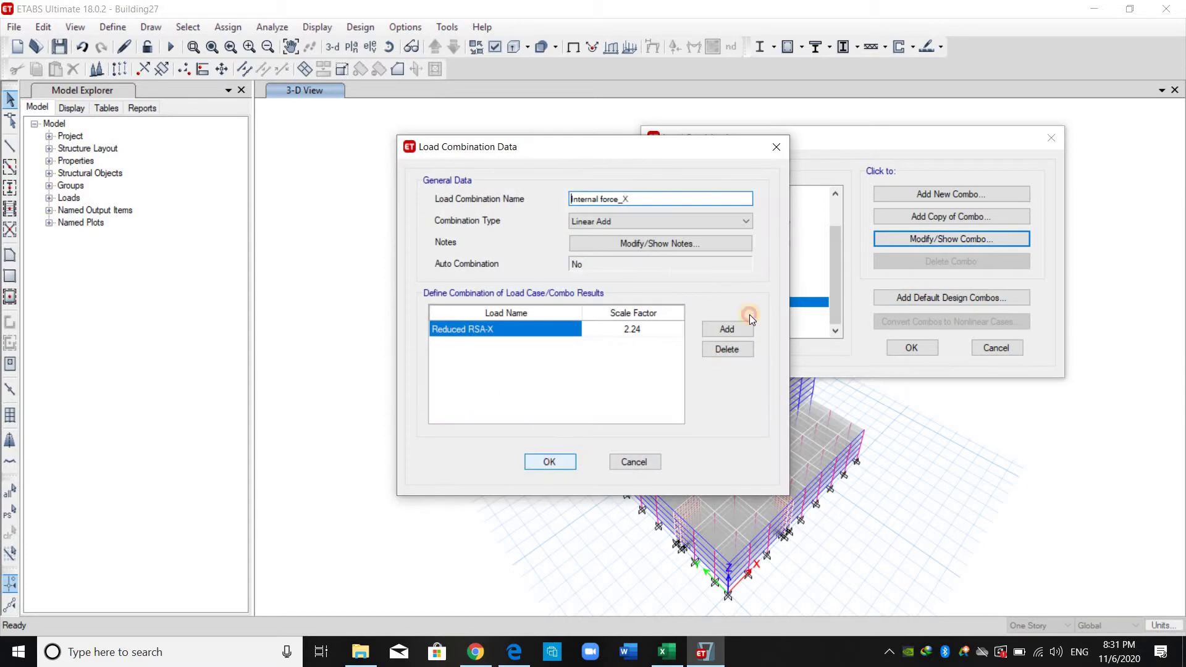
key("Return")
Step: Set the Reduced RSA-Y scale factor in the Internal force_Y combination to 1.6 and save the load combinations
key("Down")
left_click(931, 242)
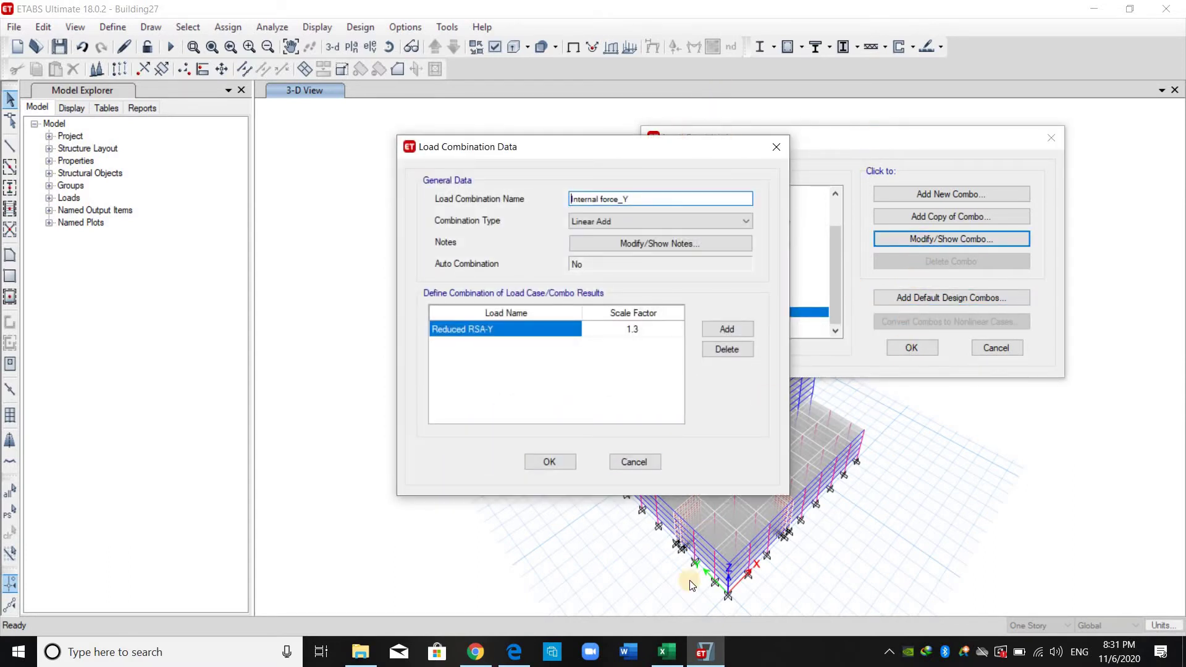
left_click(666, 655)
left_click(395, 465)
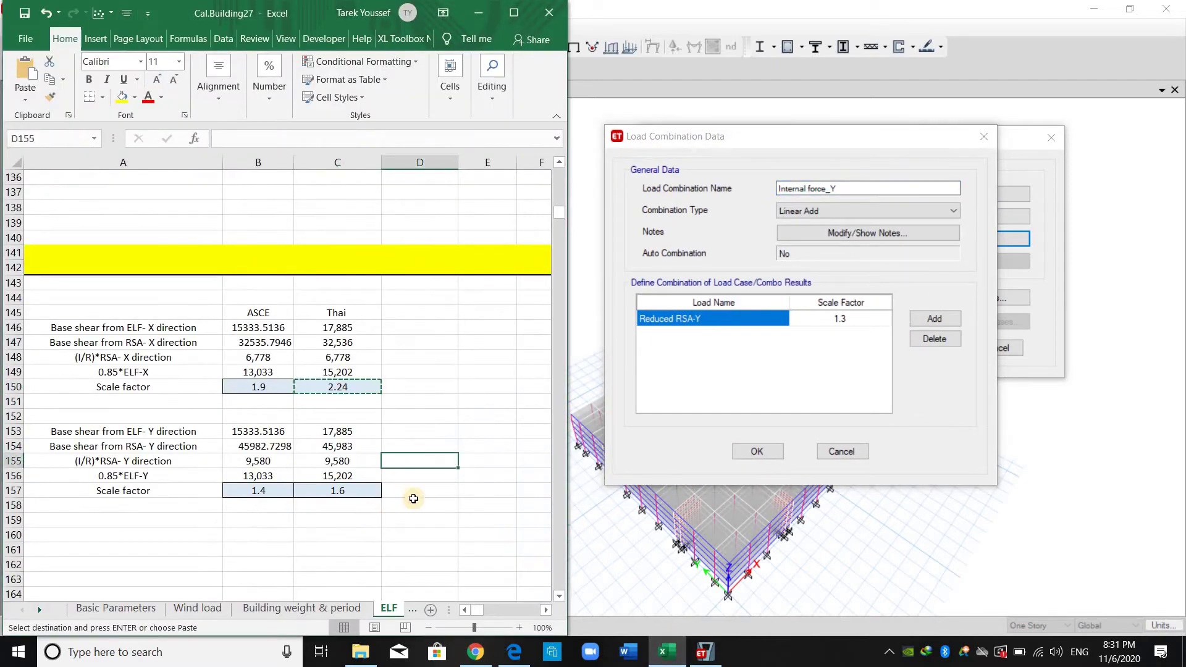
left_click(856, 320)
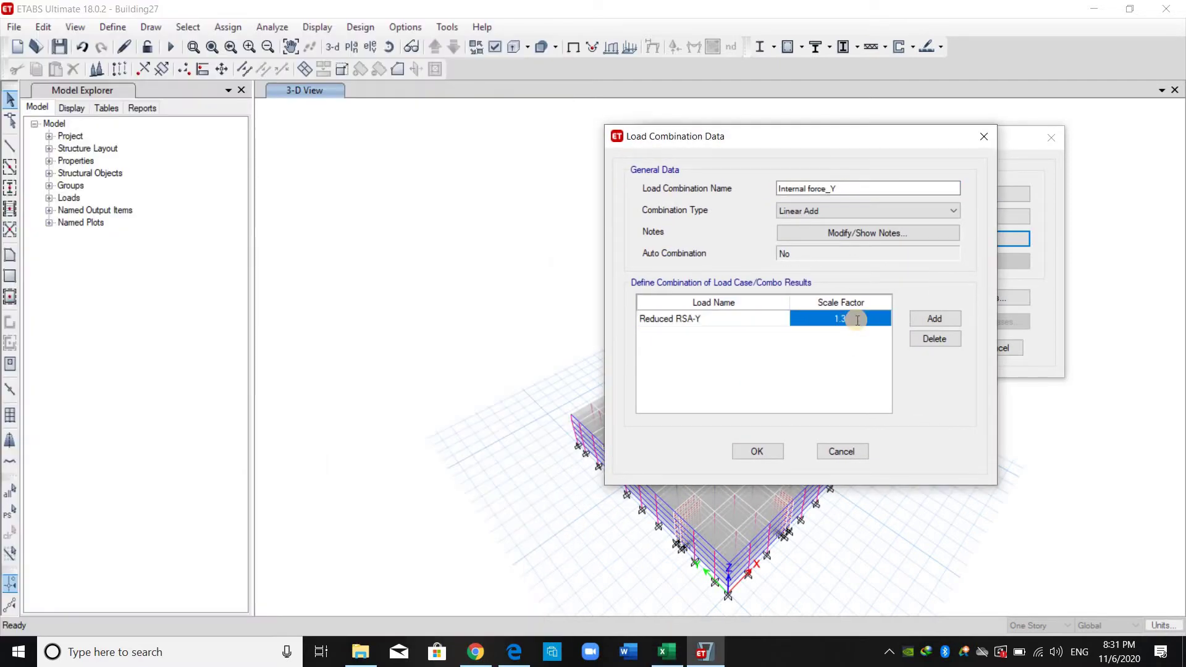
type("1.6")
left_click(832, 352)
left_click(760, 450)
key("Return")
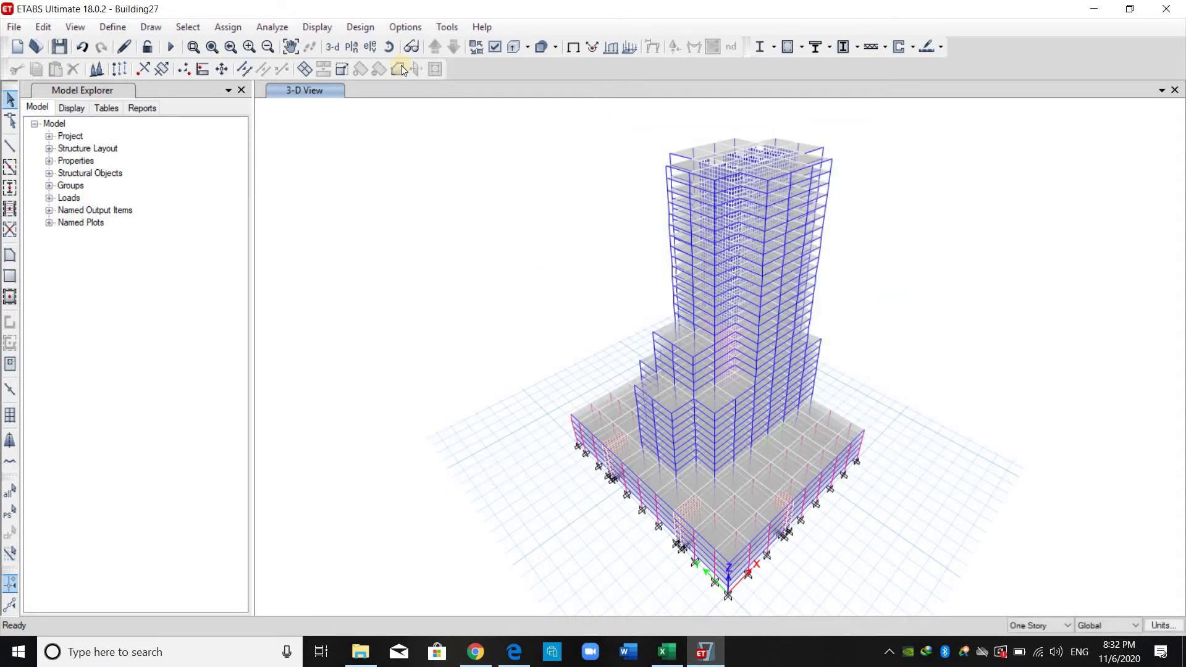
Step: Check the live load reduction settings, keeping the ASCE7-10 tributary area method, and run the analysis
left_click(351, 28)
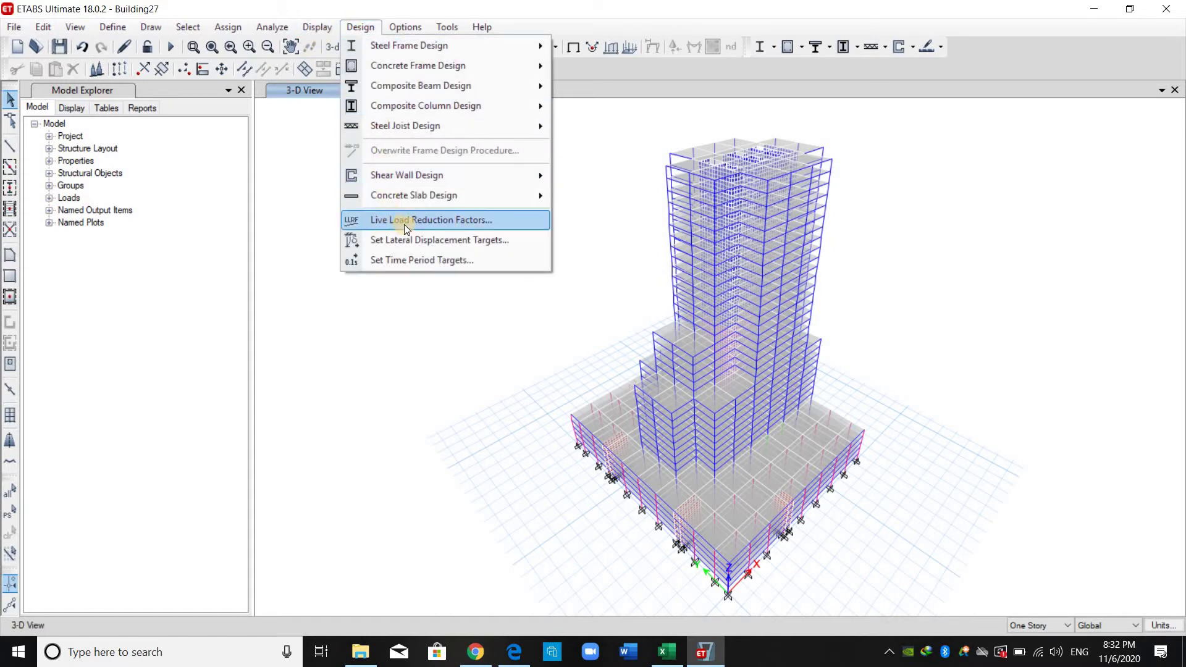
left_click(443, 221)
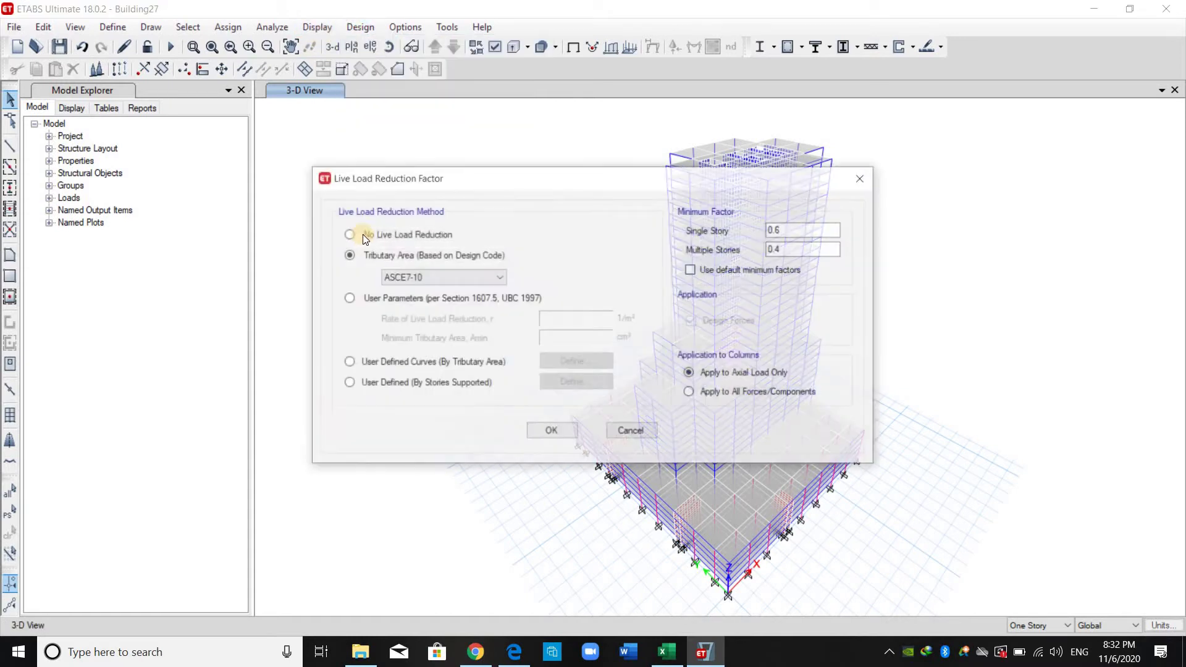
left_click(413, 234)
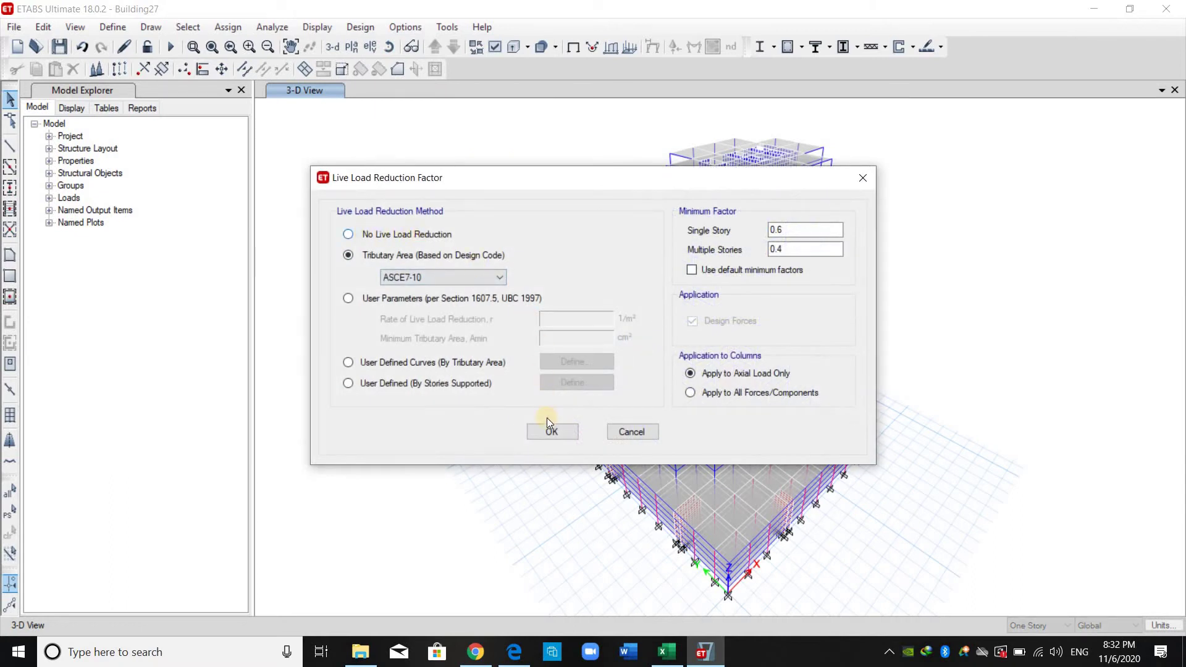
key("Return")
left_click(171, 47)
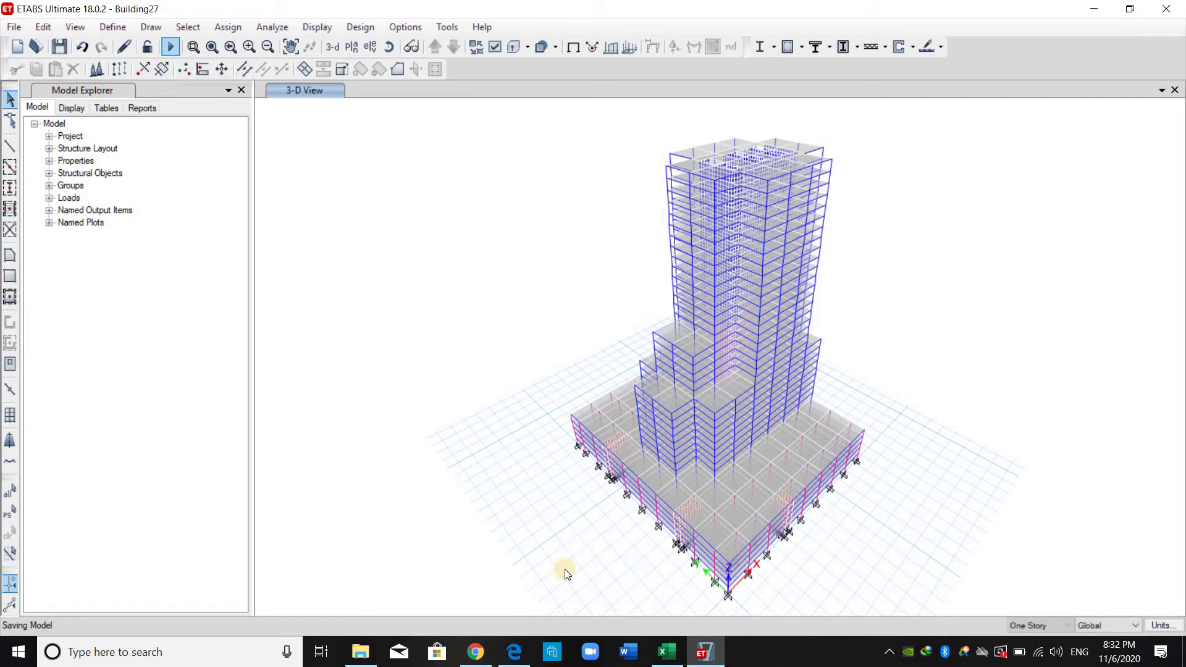
Step: Switch to the ACI 318M-19 PDF and read the wall cracking and moment of inertia provisions on page 78
left_click(514, 652)
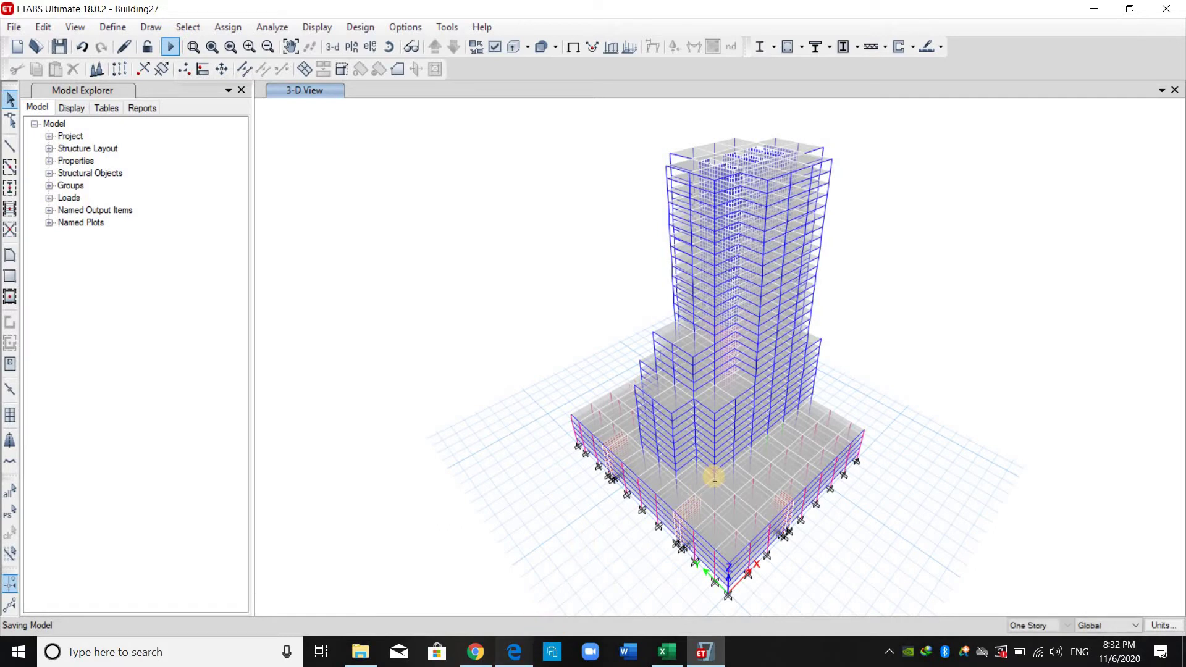
scroll(675, 465, "down", 1)
scroll(678, 498, "up", 2)
scroll(677, 503, "down", 2)
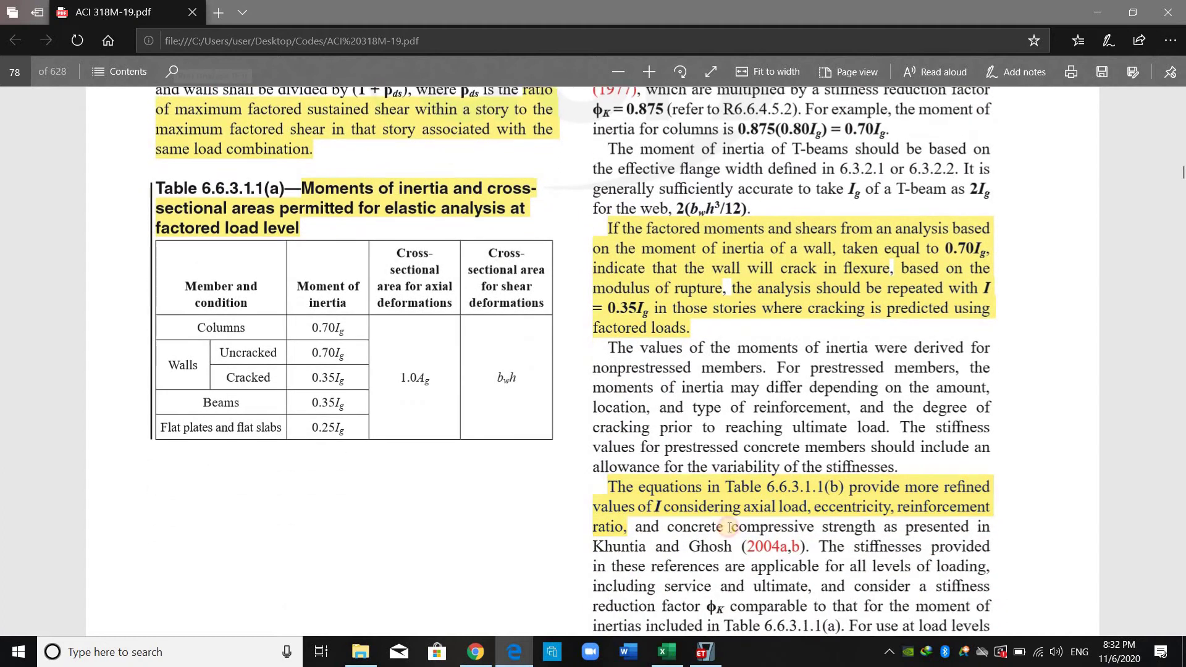
Step: Find section 19.2.3 Modulus of rupture on page 358 of the PDF and examine its equation and the lightweight concrete provisions below
left_click(19, 72)
type("357")
key("Return")
scroll(463, 405, "up", 5)
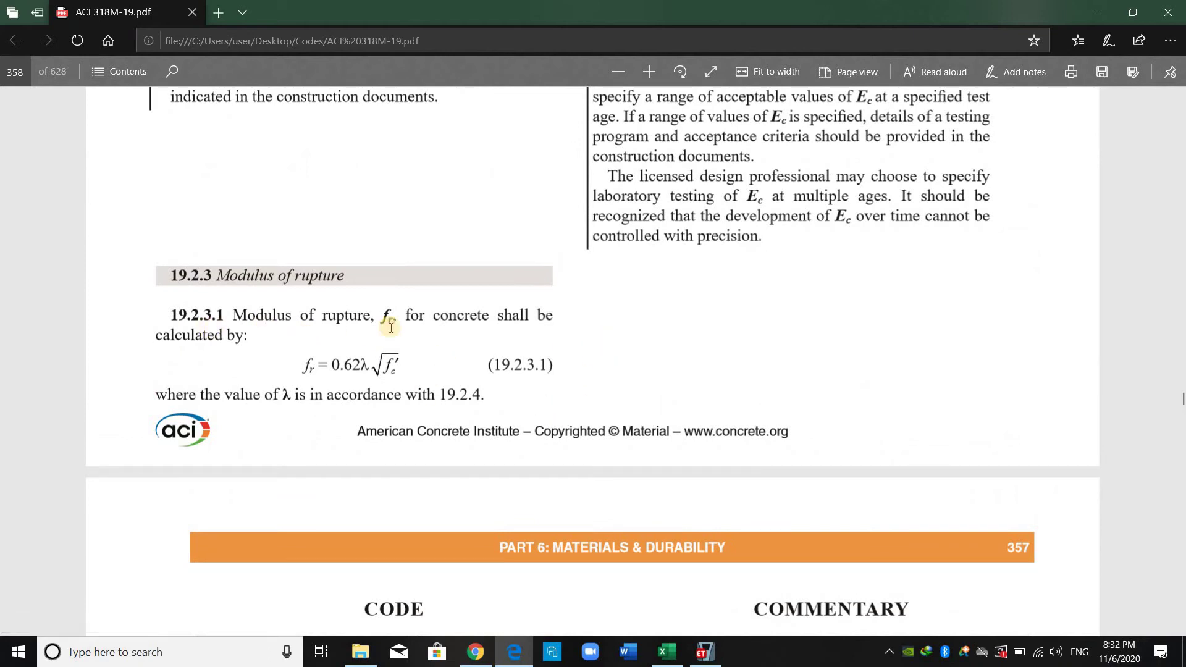
scroll(318, 286, "down", 1)
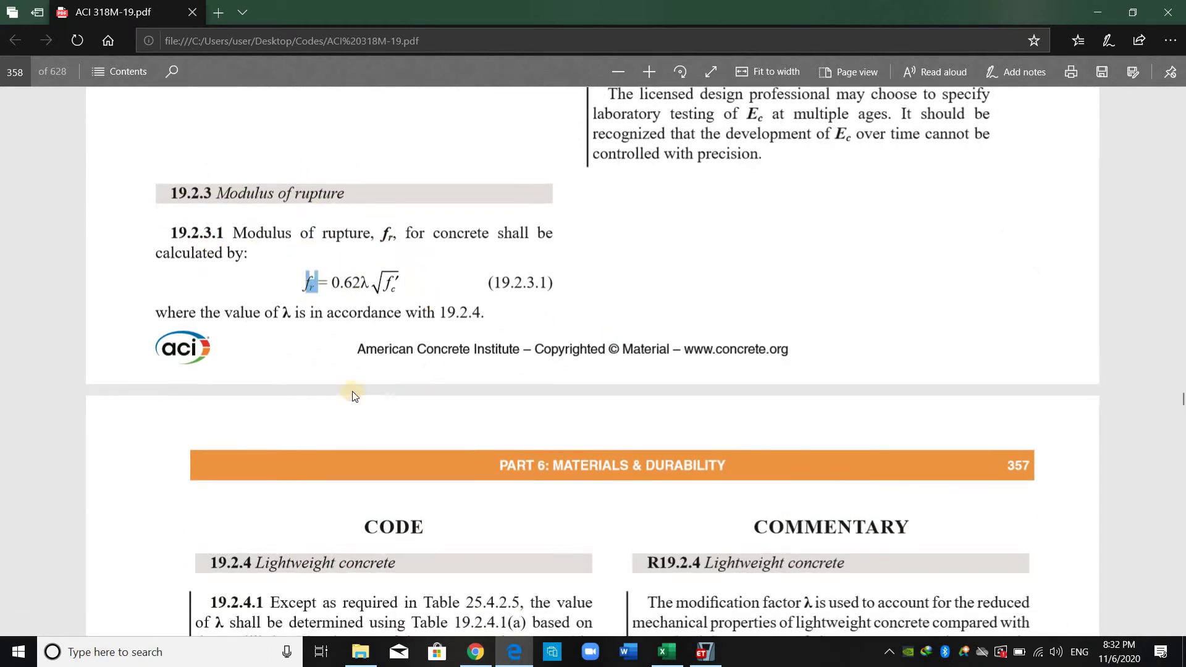
left_click_drag(304, 283, 487, 283)
left_click(341, 349)
scroll(488, 403, "down", 3)
scroll(925, 207, "up", 3)
Step: Switch to the Cal.Building27 workbook in Excel and examine the modulus of rupture equation and its inputs
left_click(1098, 12)
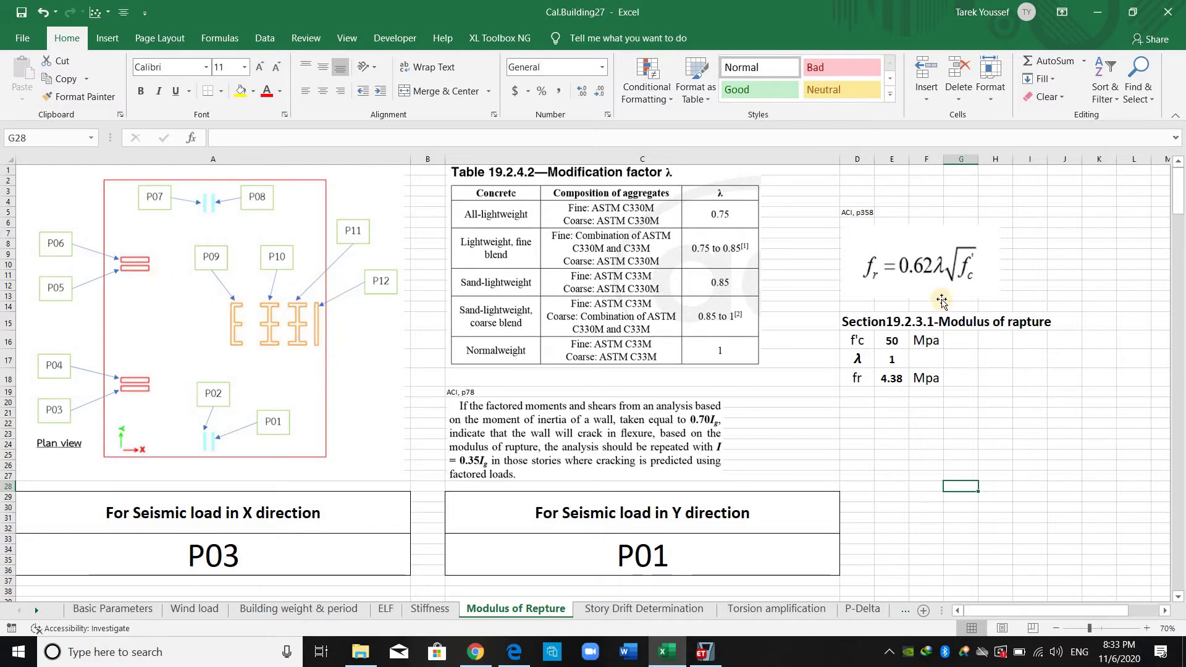
left_click(924, 285)
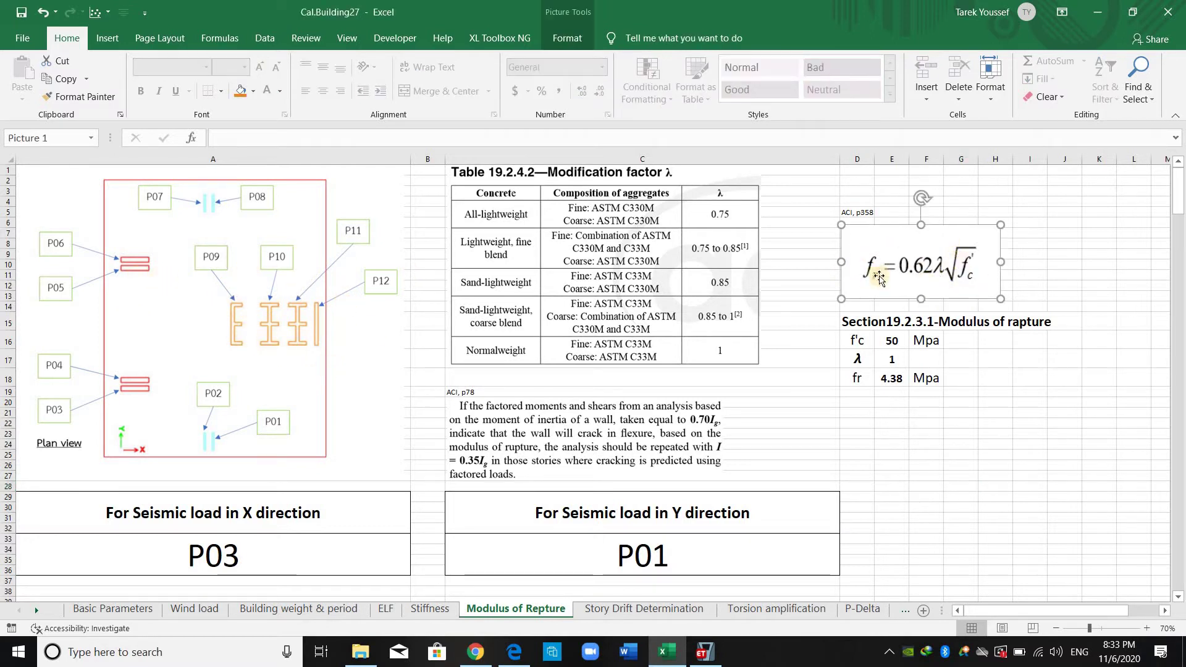
key("Escape")
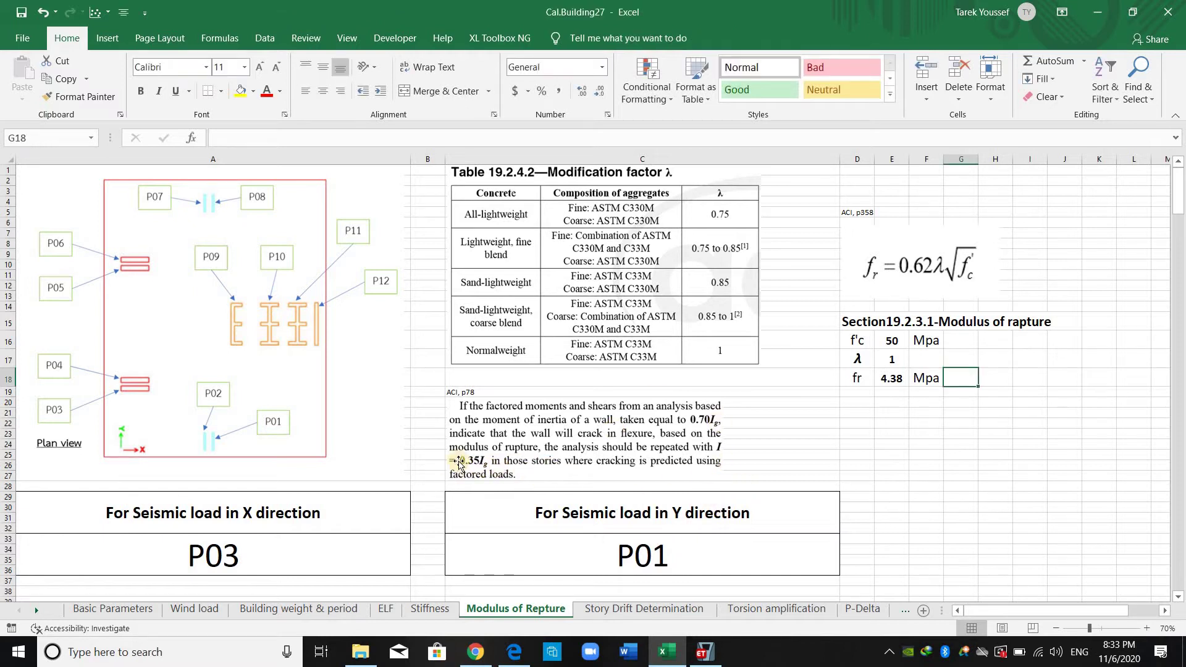
Step: Examine the f'c, λ and fr values used in the modulus of rupture calculation
left_click(901, 414)
left_click(860, 341)
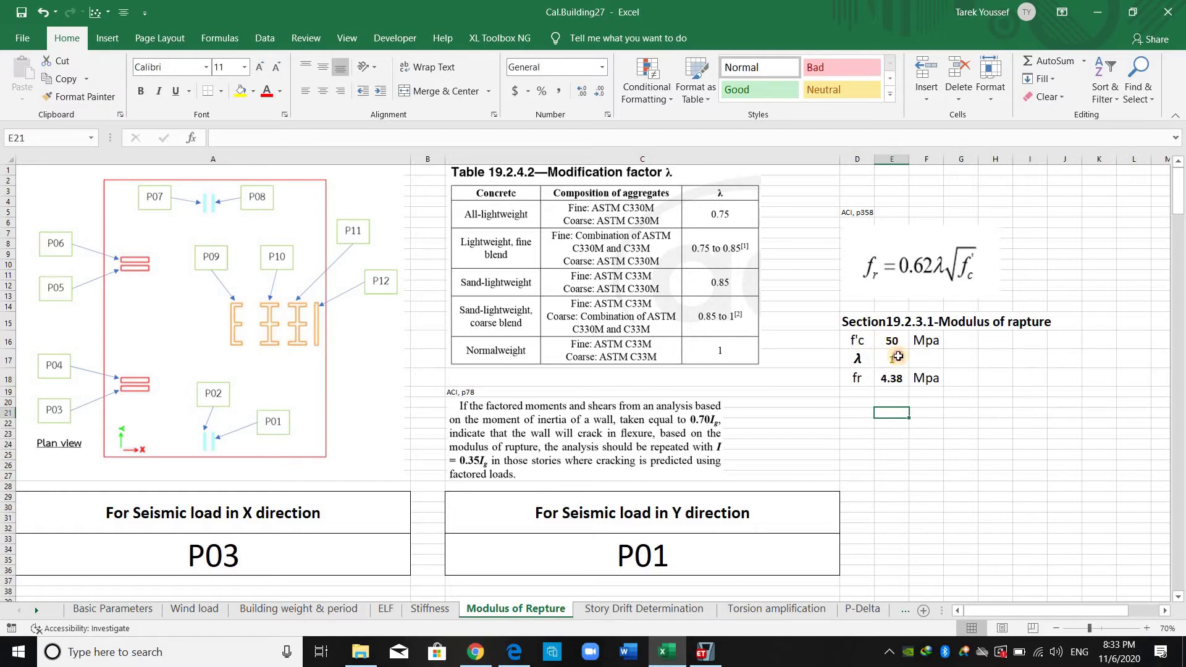
left_click(892, 343)
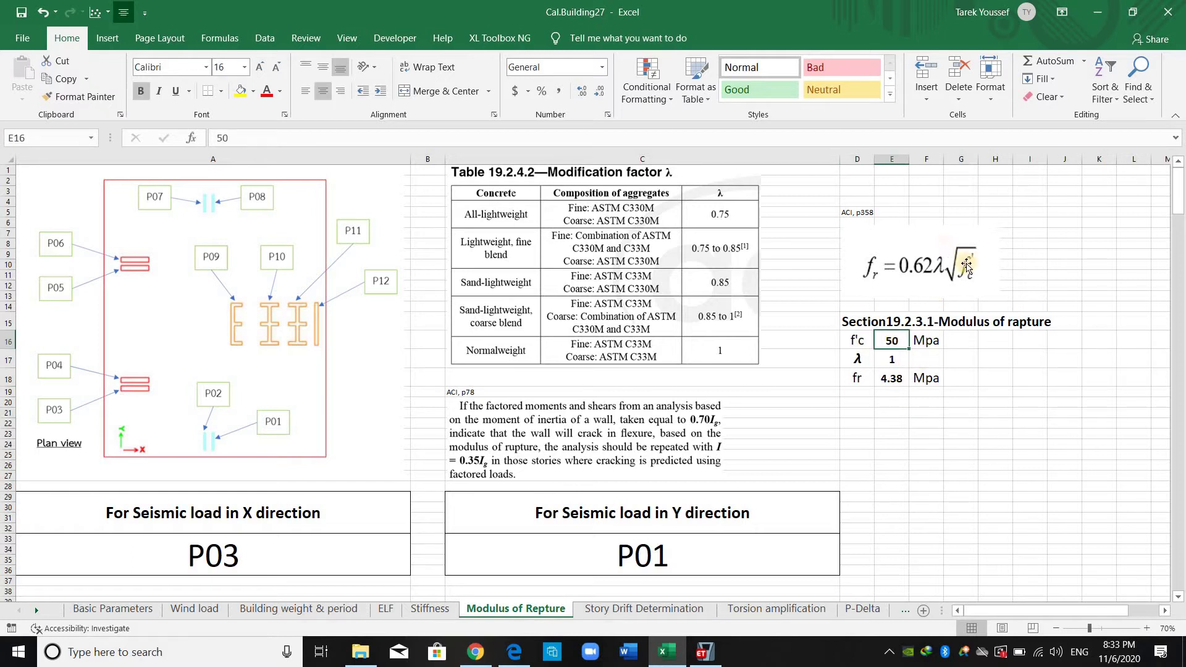
left_click(893, 379)
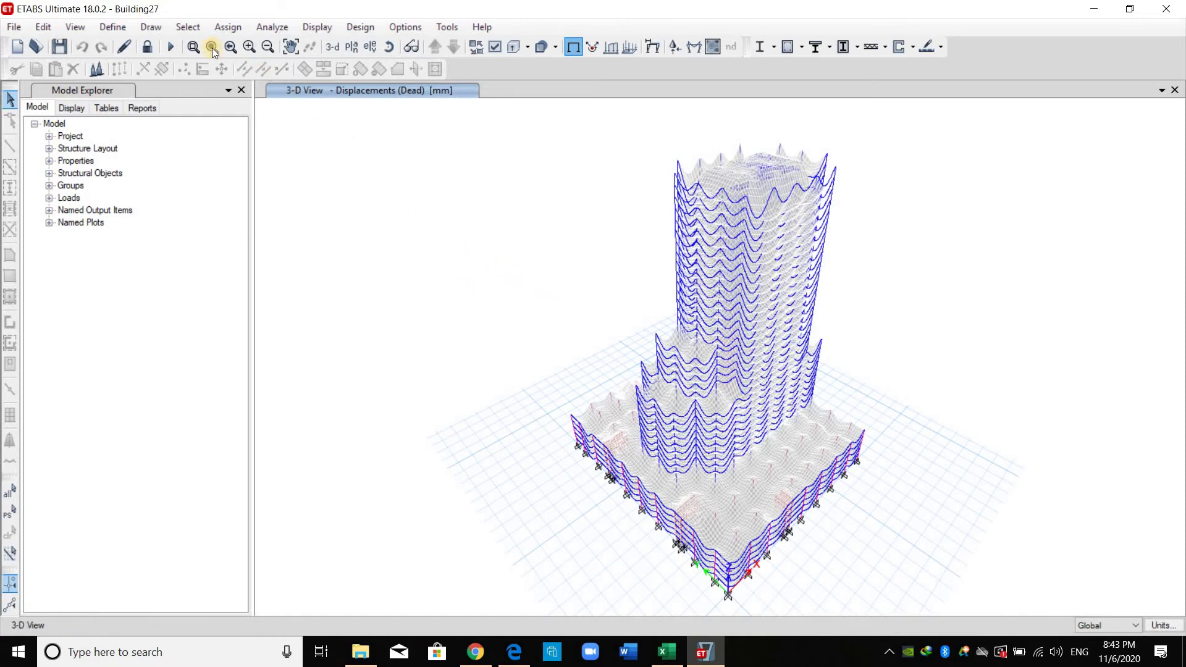
Step: Switch to the ETABS model, select all walls by object type and show only the selected objects
left_click(188, 27)
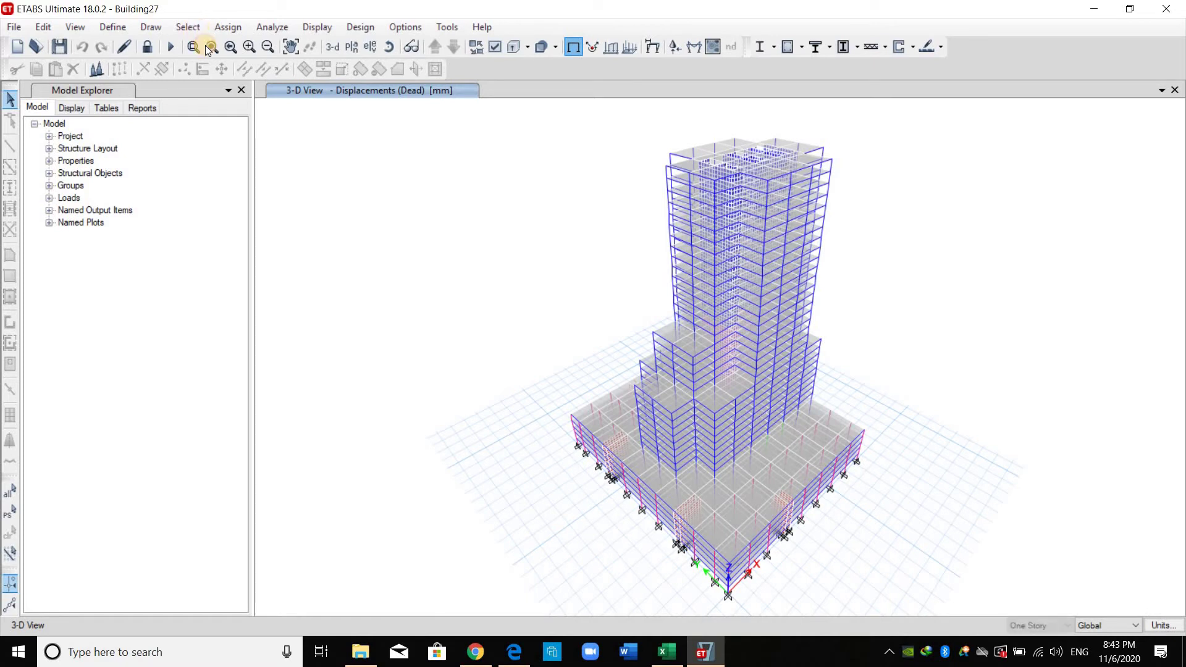
mouse_move(259, 46)
left_click(439, 155)
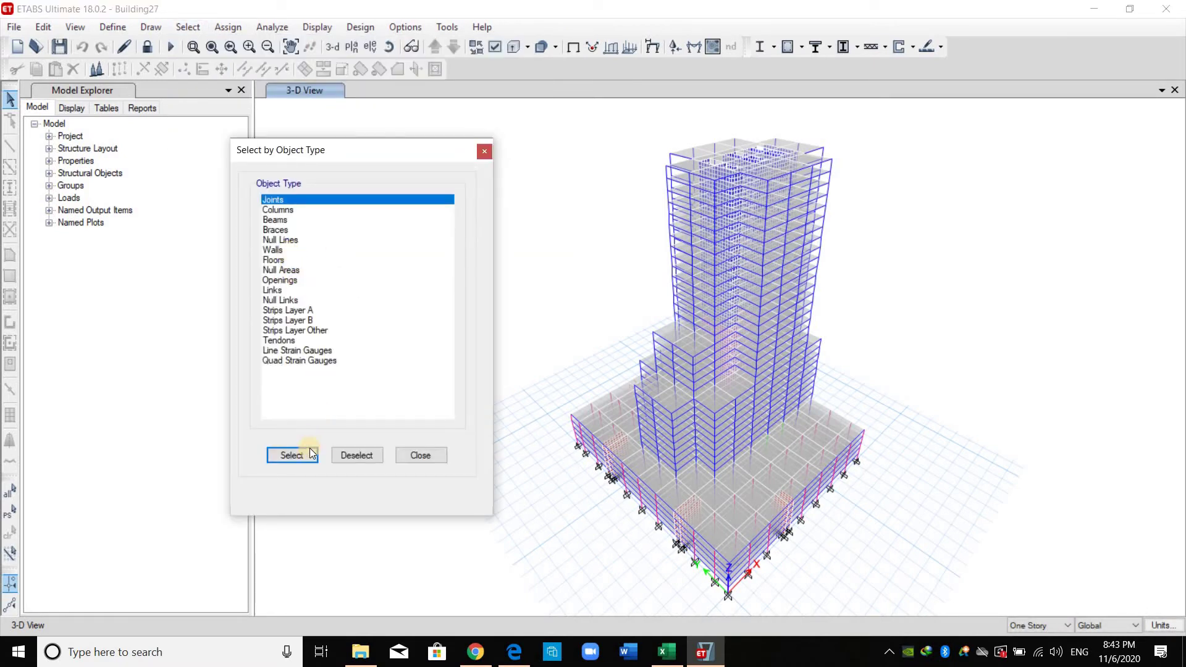
left_click(310, 450)
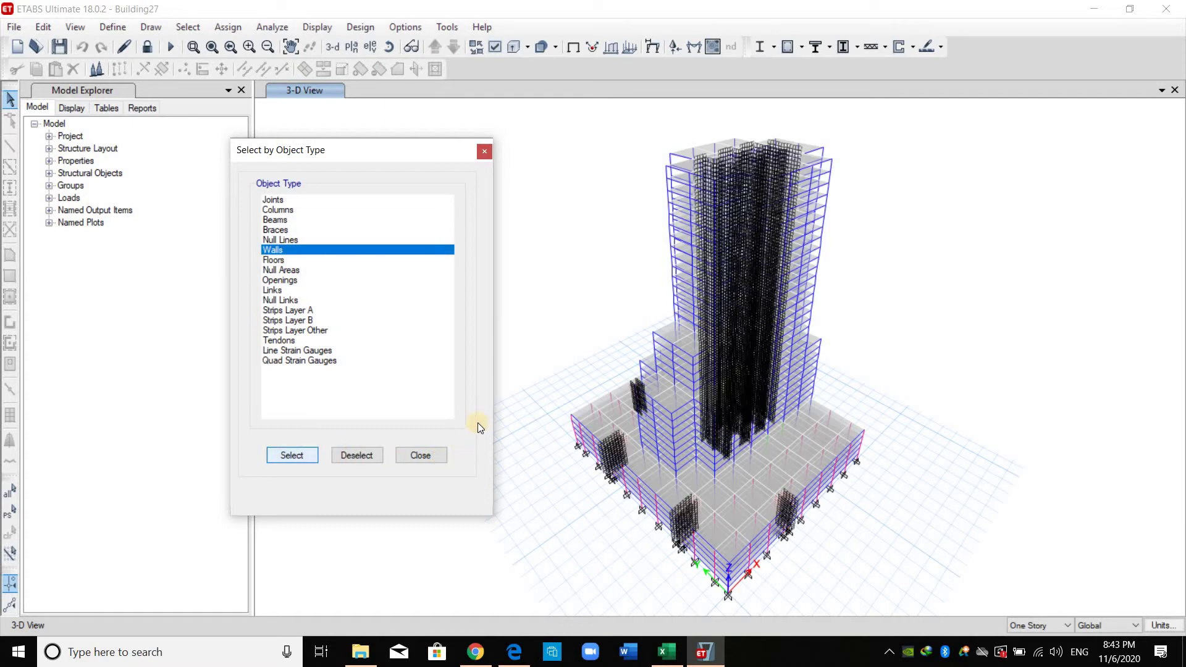
double_click(424, 250)
right_click(423, 261)
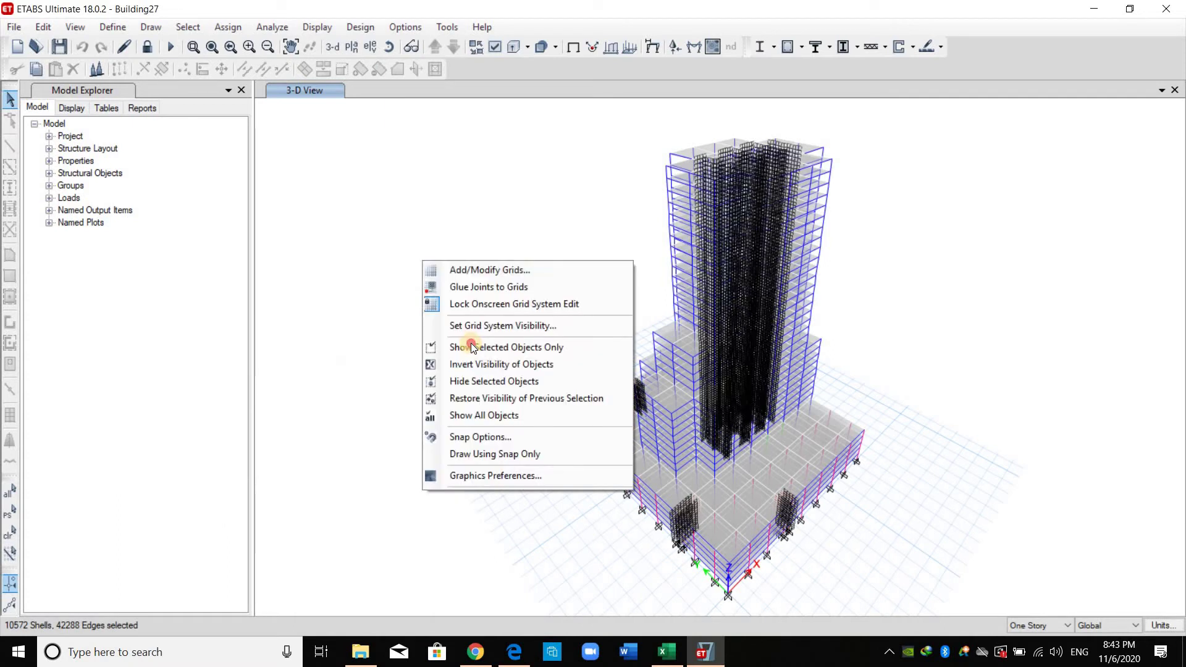
left_click(456, 422)
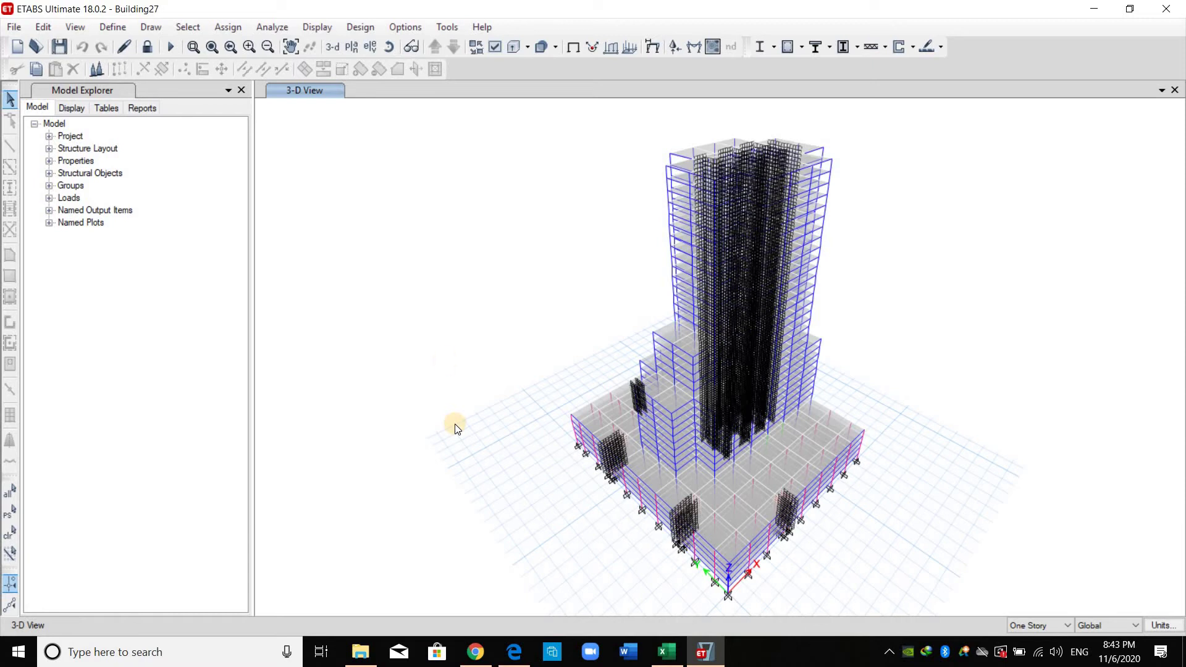
Step: Display the Story1 plan view of the isolated walls
left_click(358, 53)
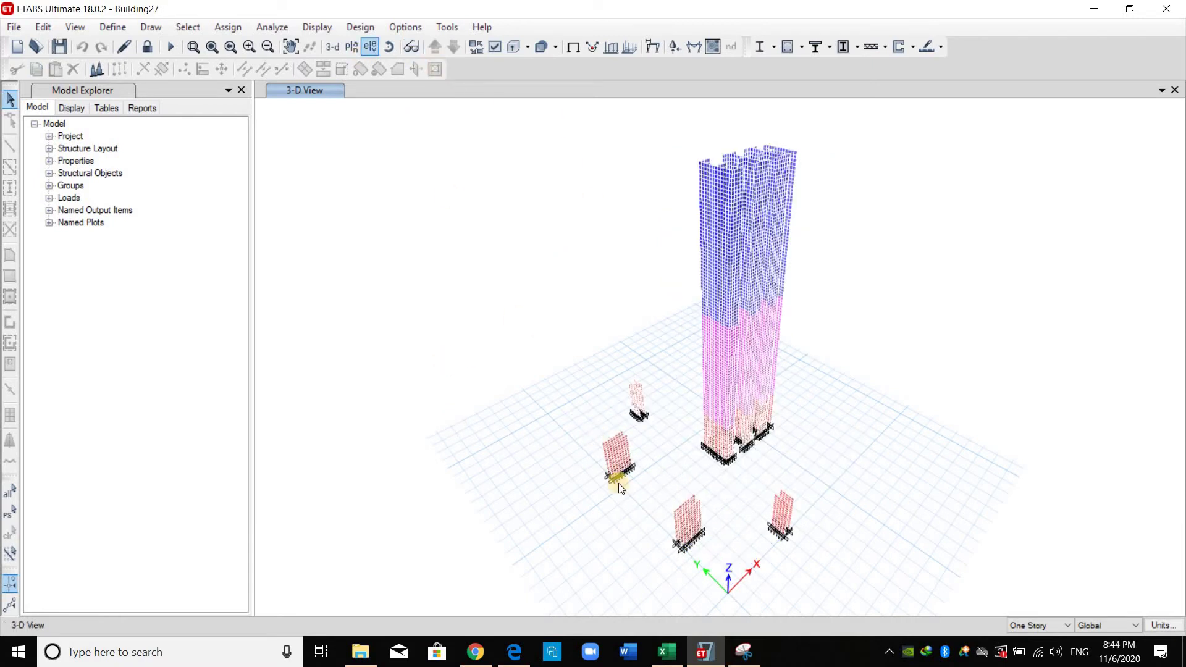
scroll(534, 452, "down", 5)
left_click(660, 511)
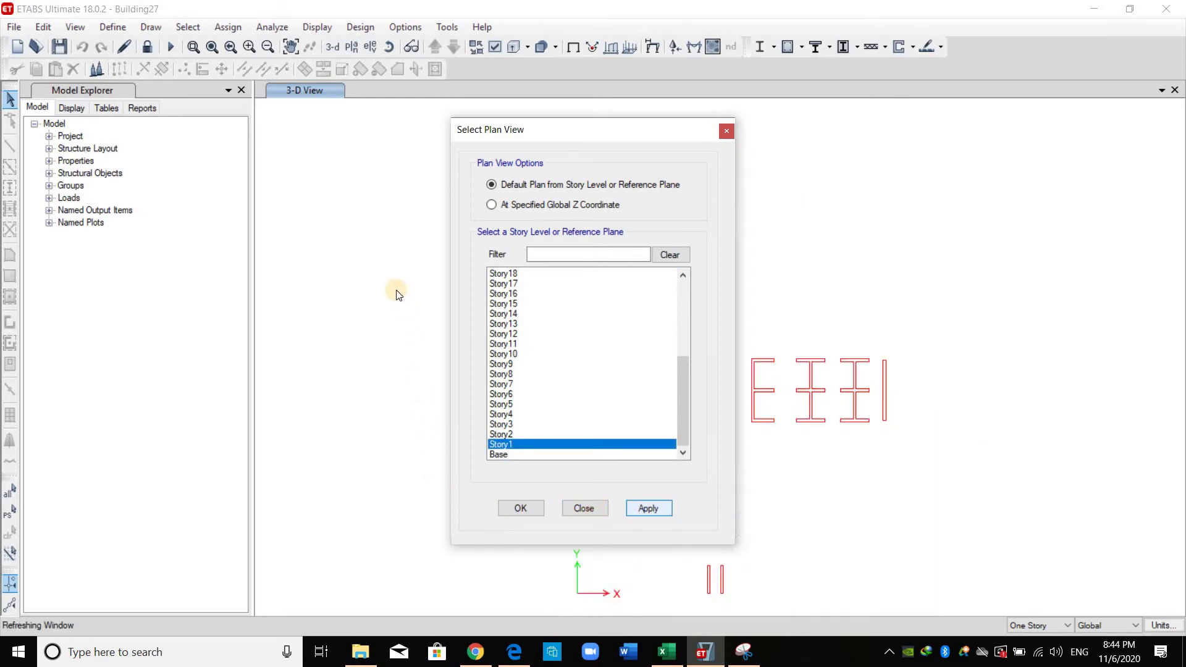
Step: Make the G1 grid system visible in the Story1 plan view
right_click(388, 266)
left_click(445, 331)
left_click(598, 259)
left_click(666, 502)
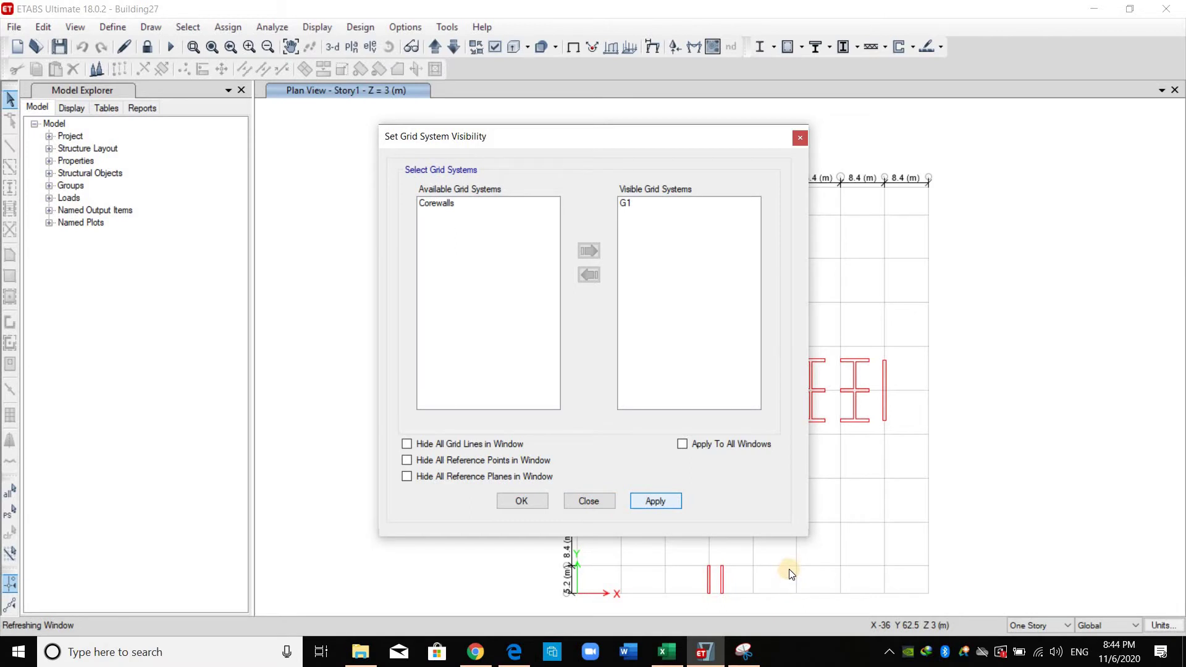
left_click(604, 506)
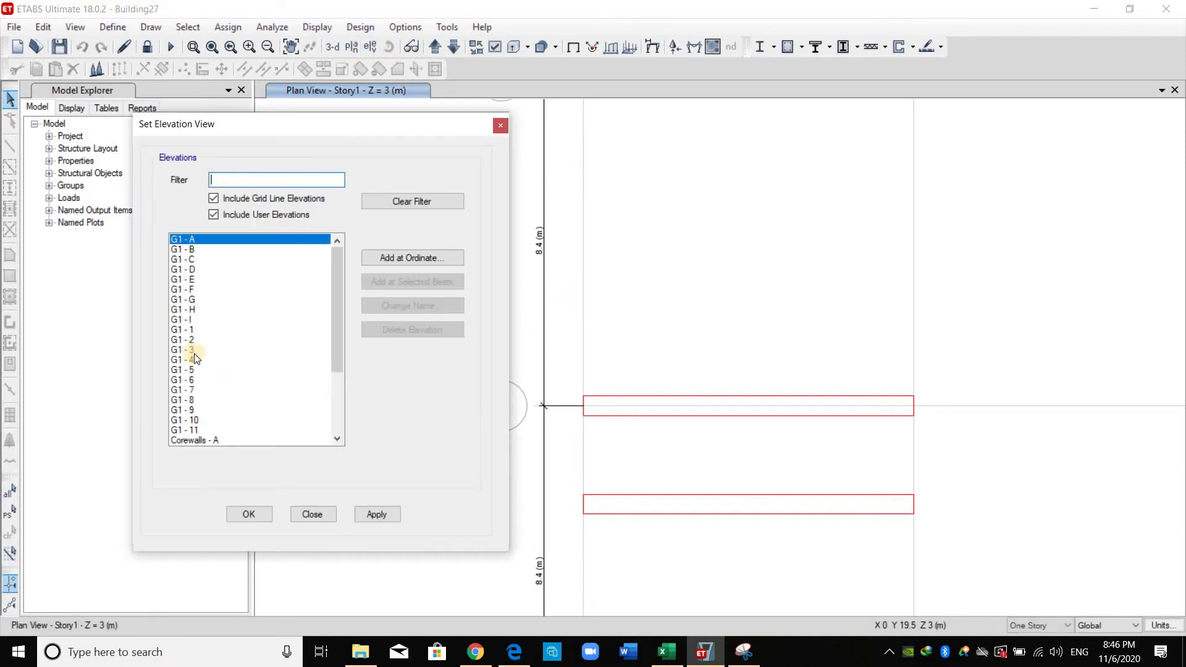
Step: Display elevation G1-4 and bring its wall into close view
left_click(194, 360)
left_click(377, 513)
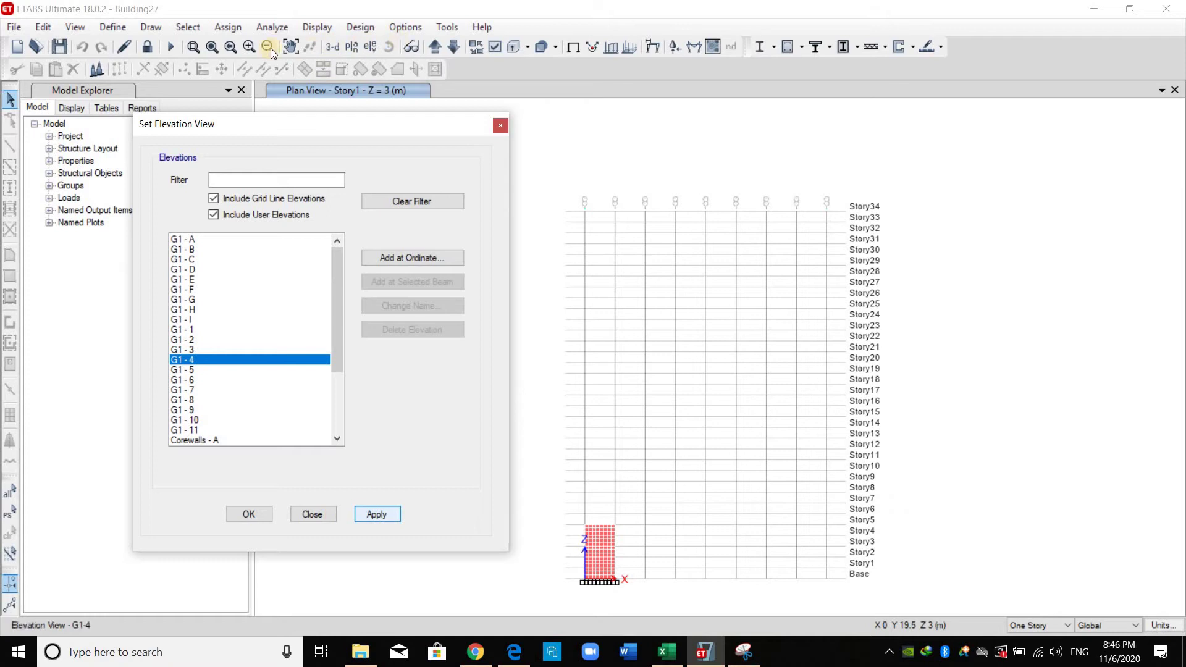
left_click(193, 47)
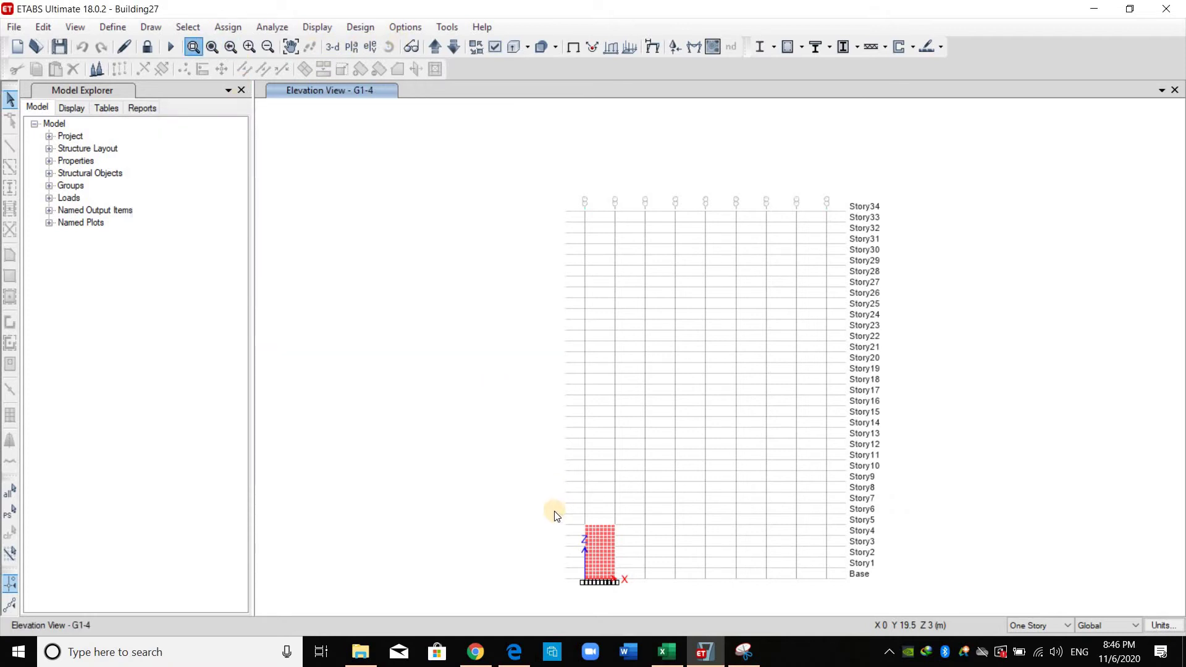
left_click_drag(554, 512, 640, 590)
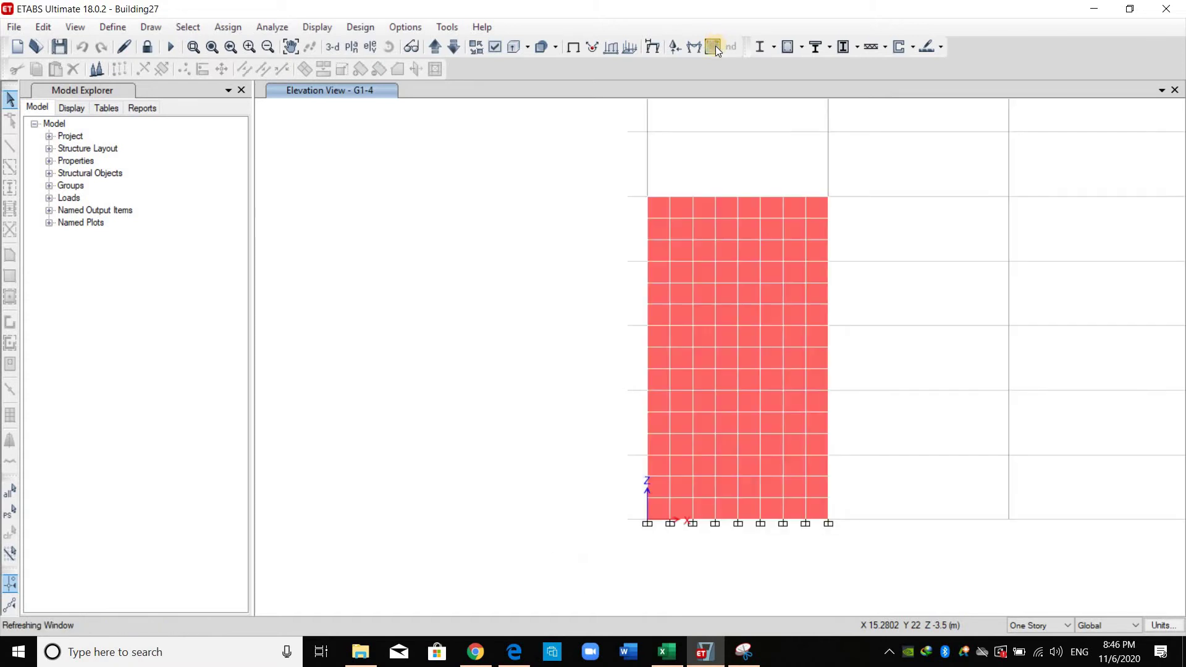
Step: Display S22 shell stresses for the Internal force_X combo, Absolute Max, on the visible face with a contour range of 4.38 to 5 MPa
left_click(713, 47)
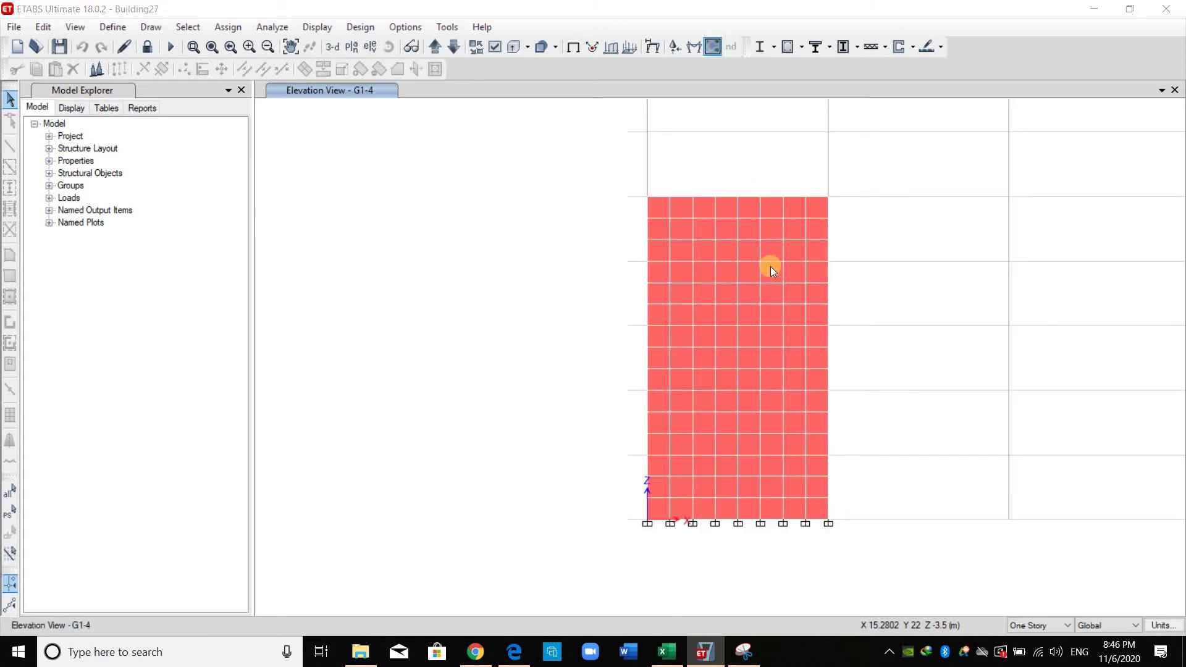
left_click_drag(458, 56, 460, 61)
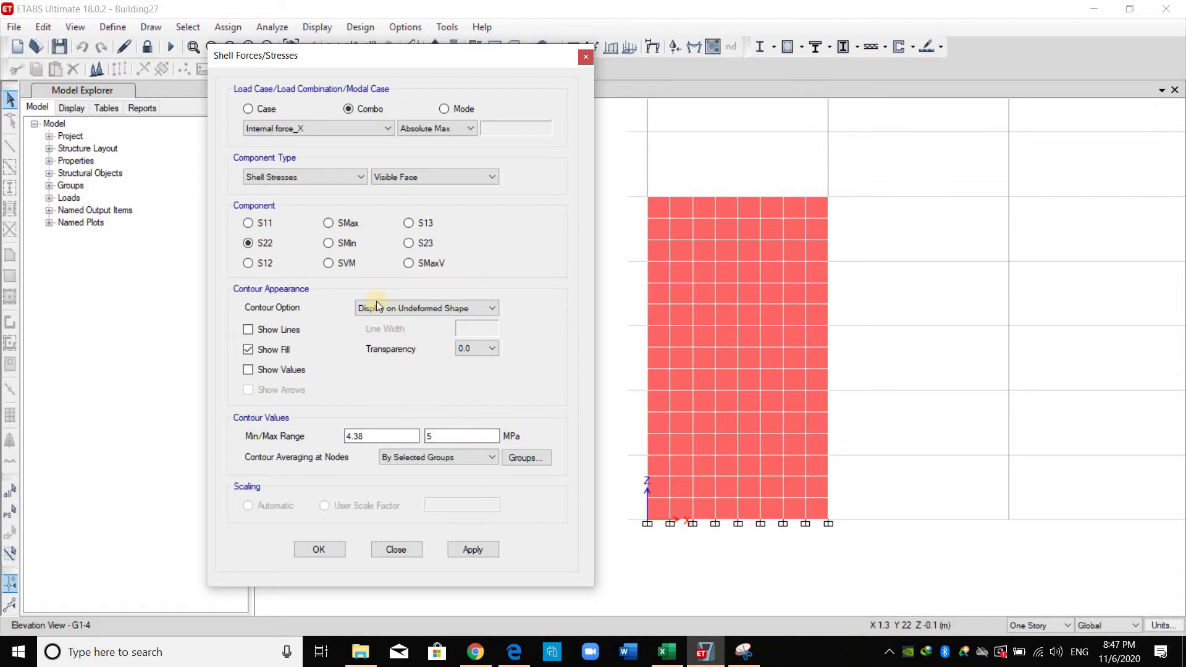
left_click(486, 549)
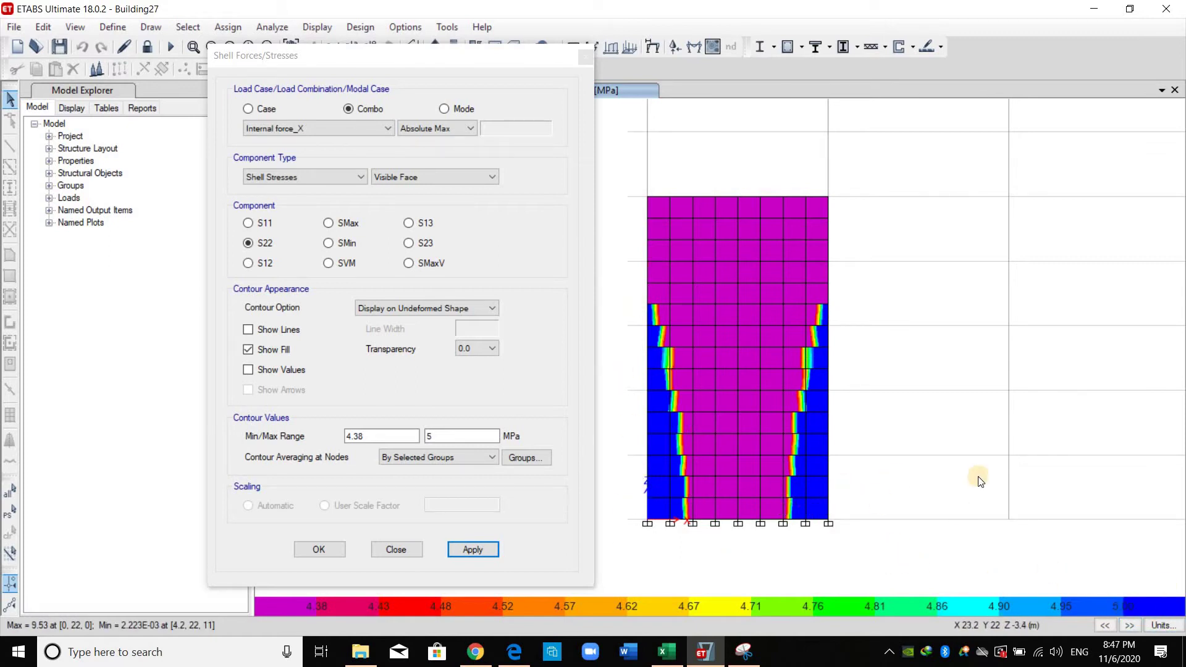
Step: Capture the stress settings and wall contour with Snipping Tool and copy the snip
left_click(748, 648)
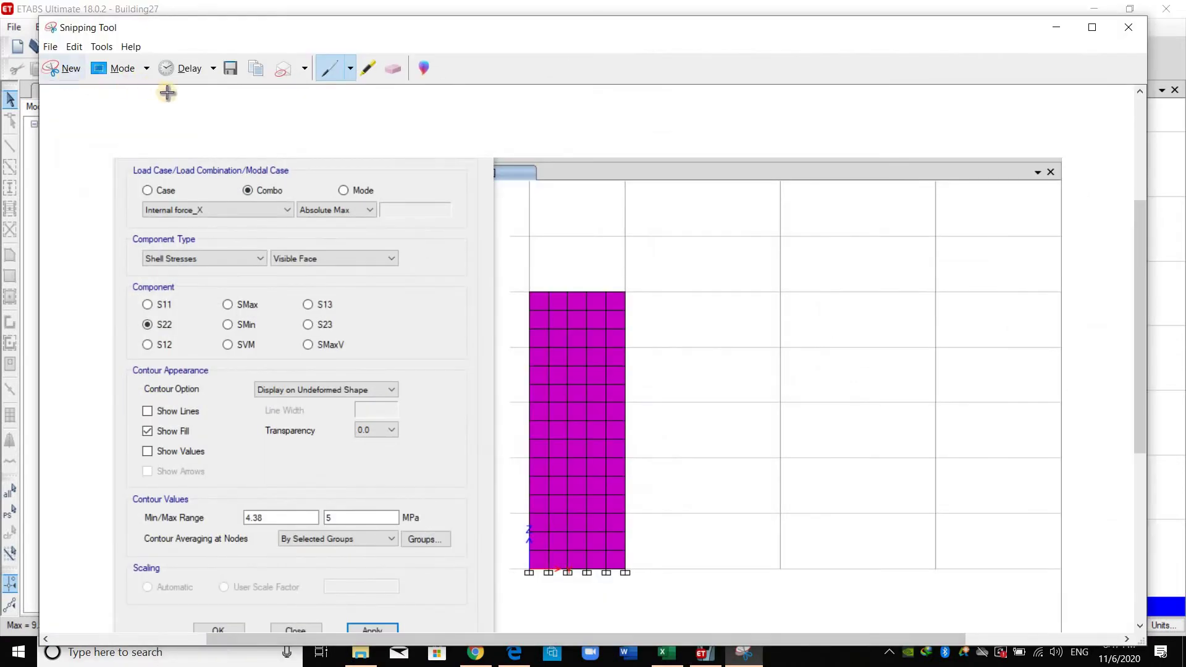
left_click(69, 76)
left_click_drag(216, 88, 1182, 617)
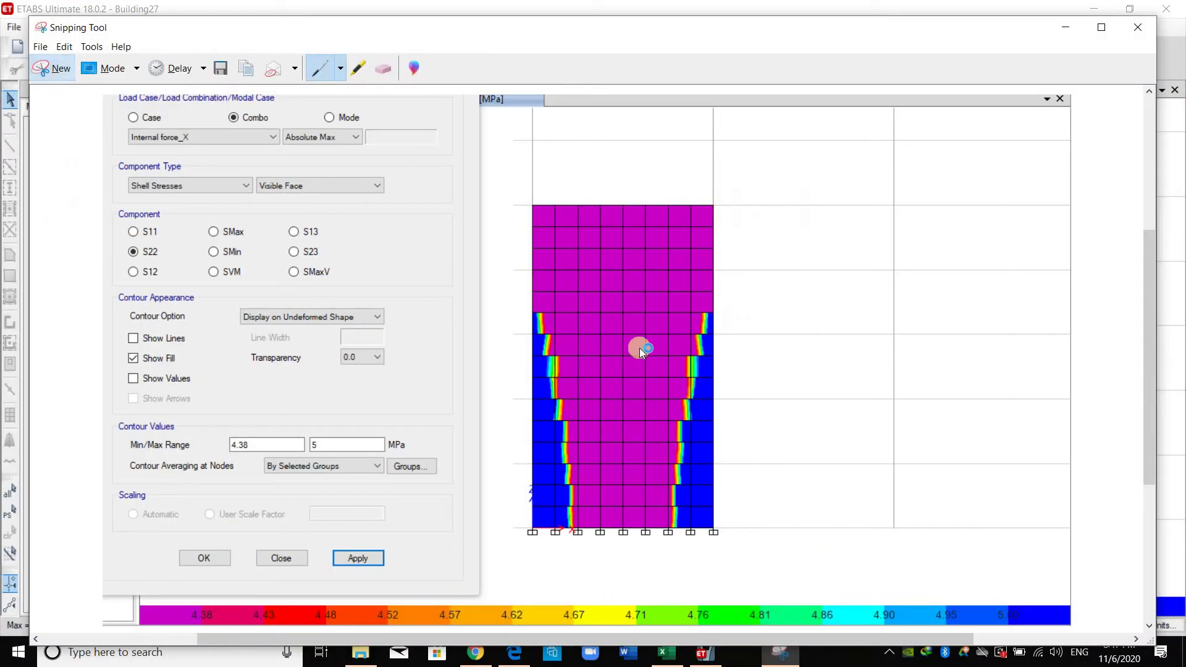
right_click(602, 329)
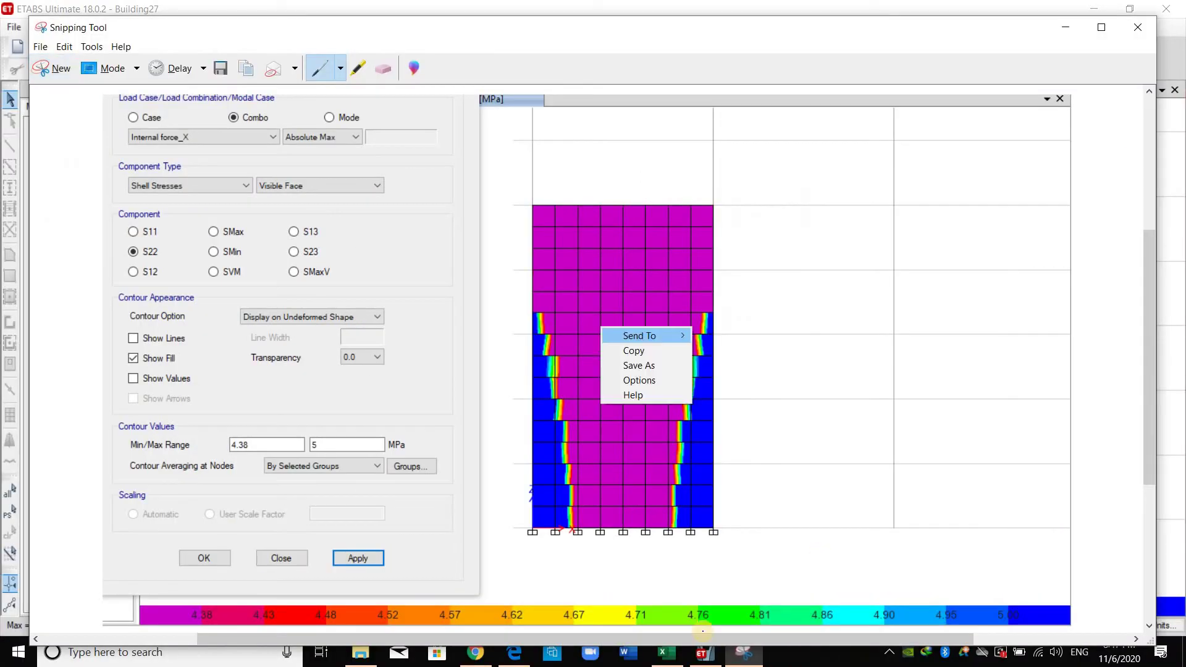
Step: Switch to the Cal.Building27 workbook, paste the snip at A37 below the P03 heading and resize it to fit column A
left_click(664, 654)
left_click(667, 590)
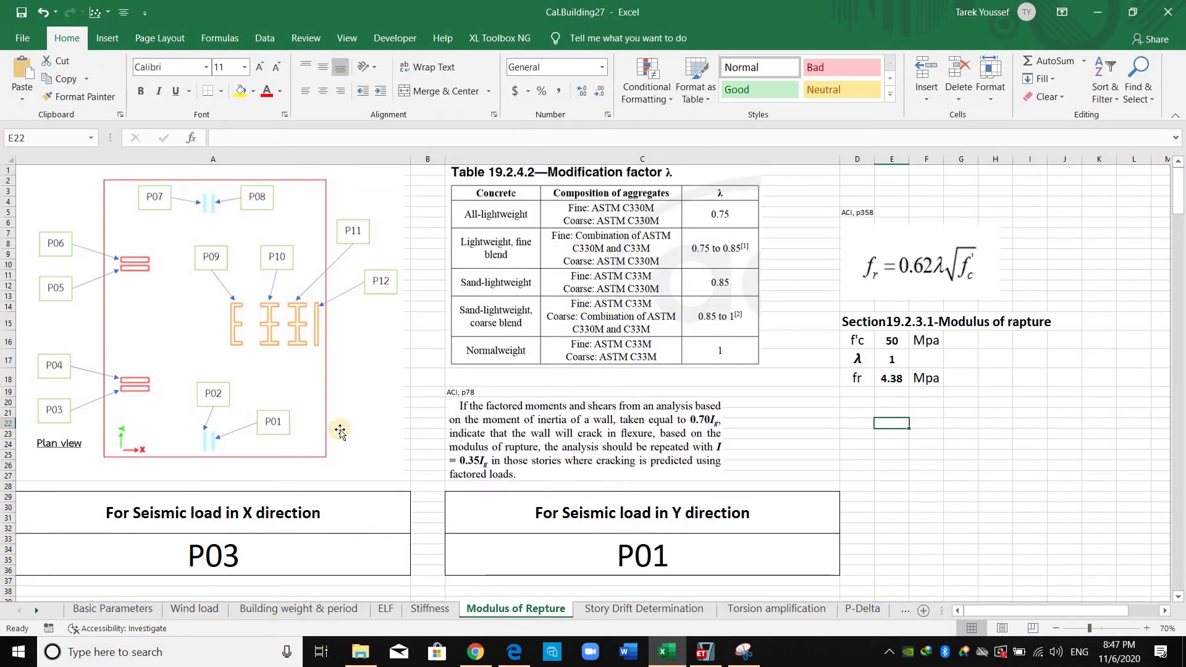
scroll(325, 424, "down", 5)
scroll(186, 479, "down", 7)
left_click(185, 485)
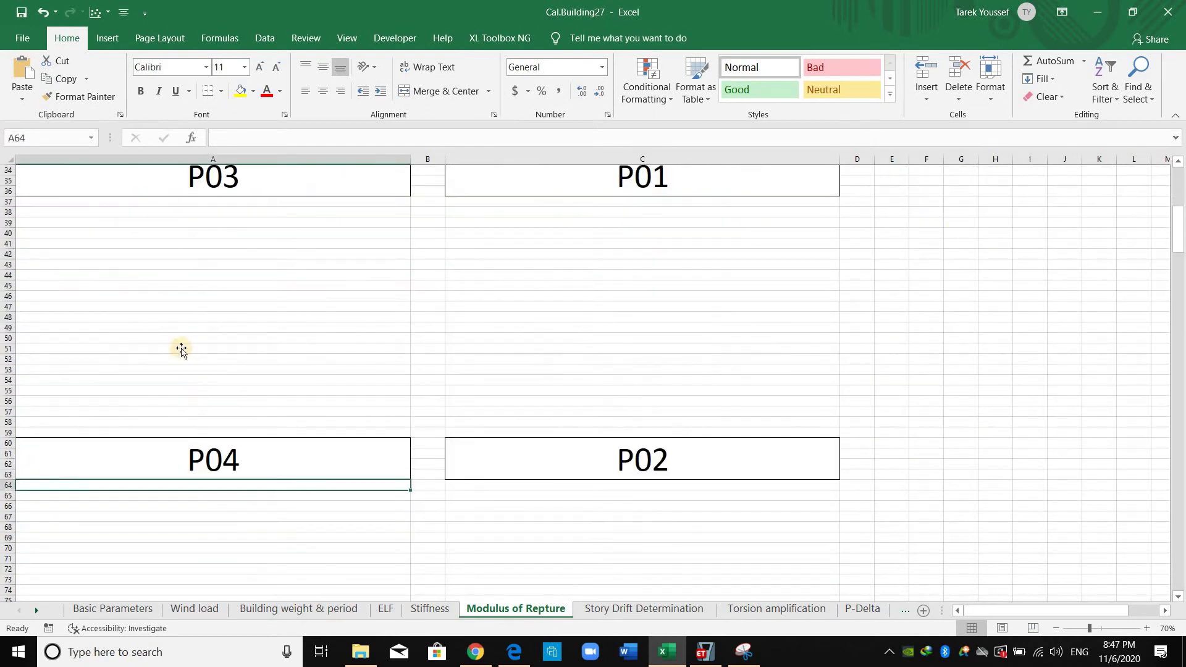
scroll(179, 347, "up", 9)
scroll(176, 315, "down", 7)
left_click(183, 298)
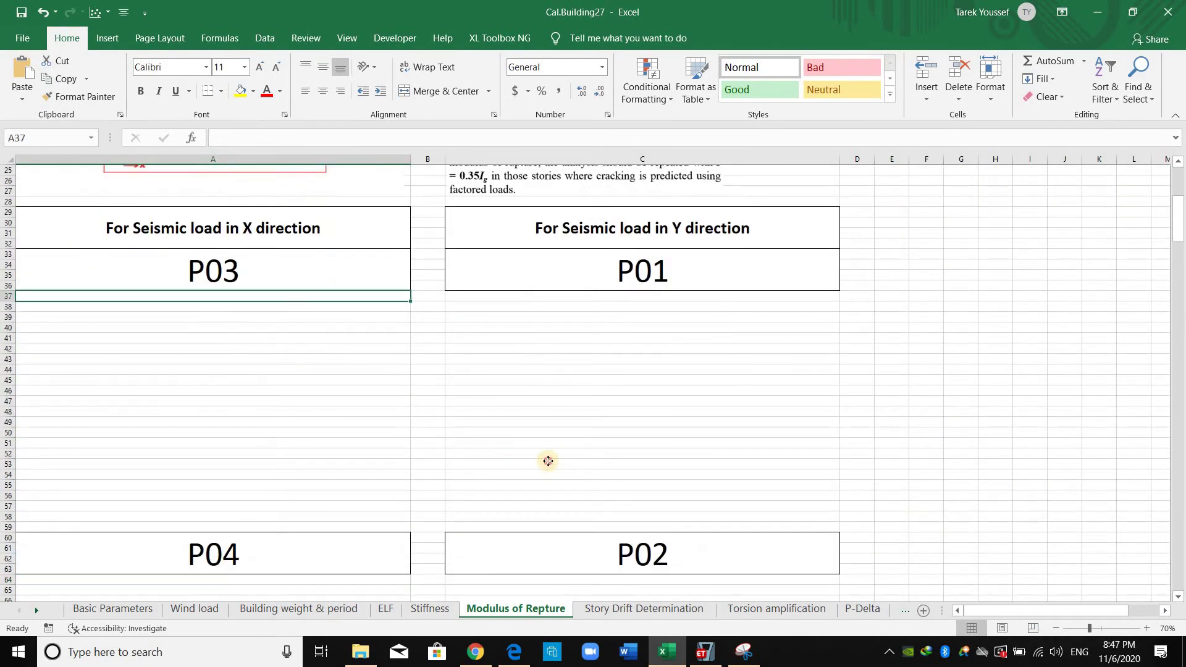
key("ctrl+v")
scroll(876, 546, "down", 2)
left_click_drag(876, 546, 354, 350)
scroll(561, 470, "up", 5)
scroll(908, 428, "up", 6)
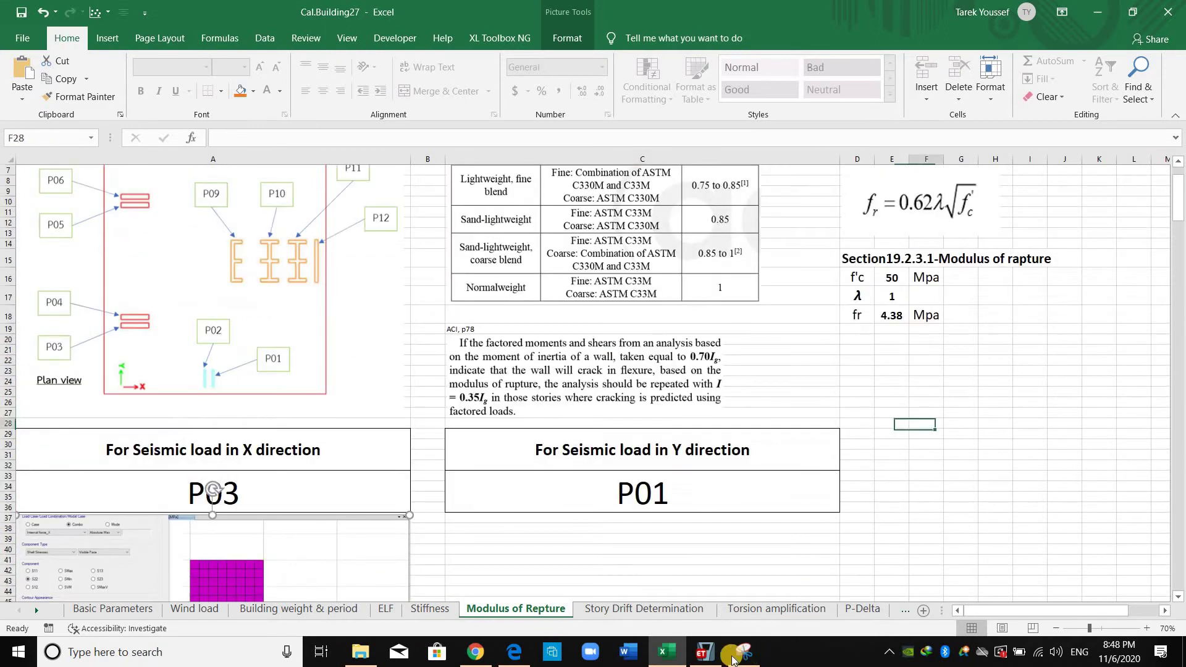
left_click(925, 486)
Step: Switch back to ETABS, display the Story1 plan view and select the wall on grid line D between grids 10 and 11
key("alt+Tab")
left_click(402, 542)
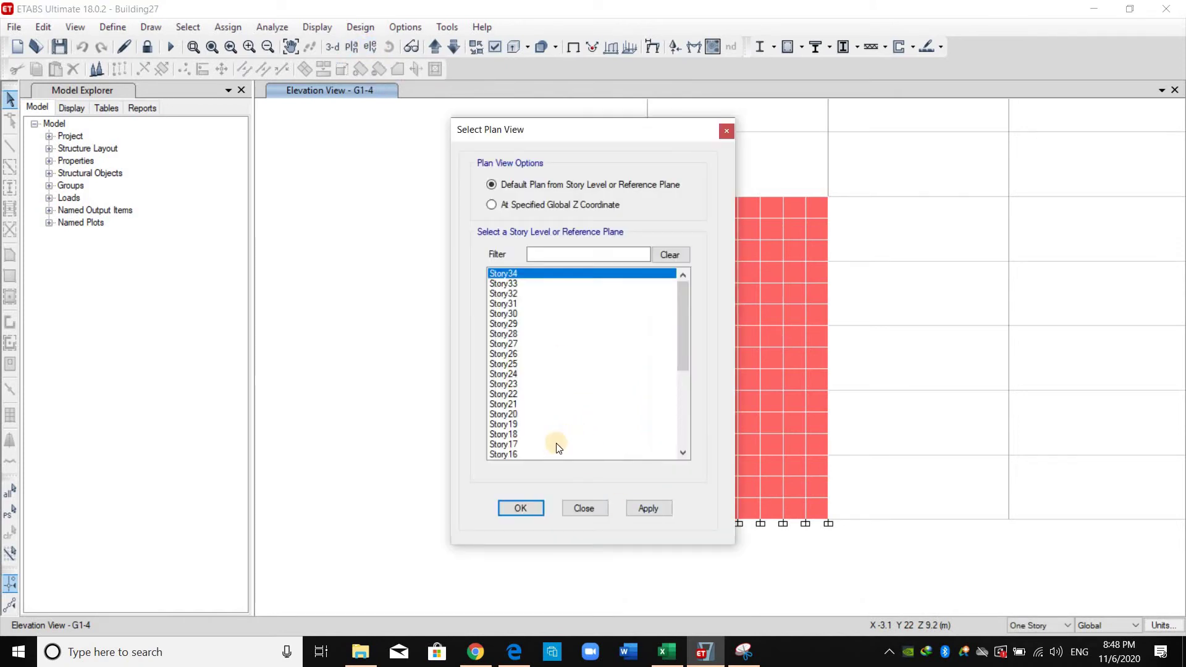
scroll(556, 443, "down", 6)
left_click(556, 444)
left_click(634, 514)
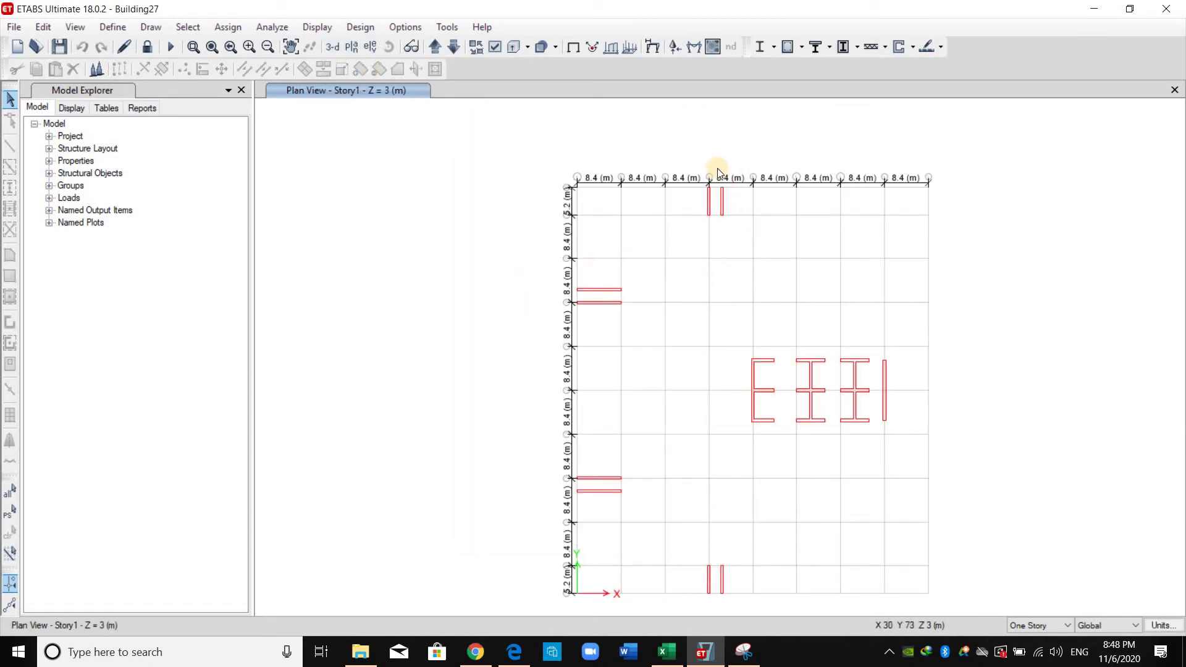
scroll(717, 168, "up", 2)
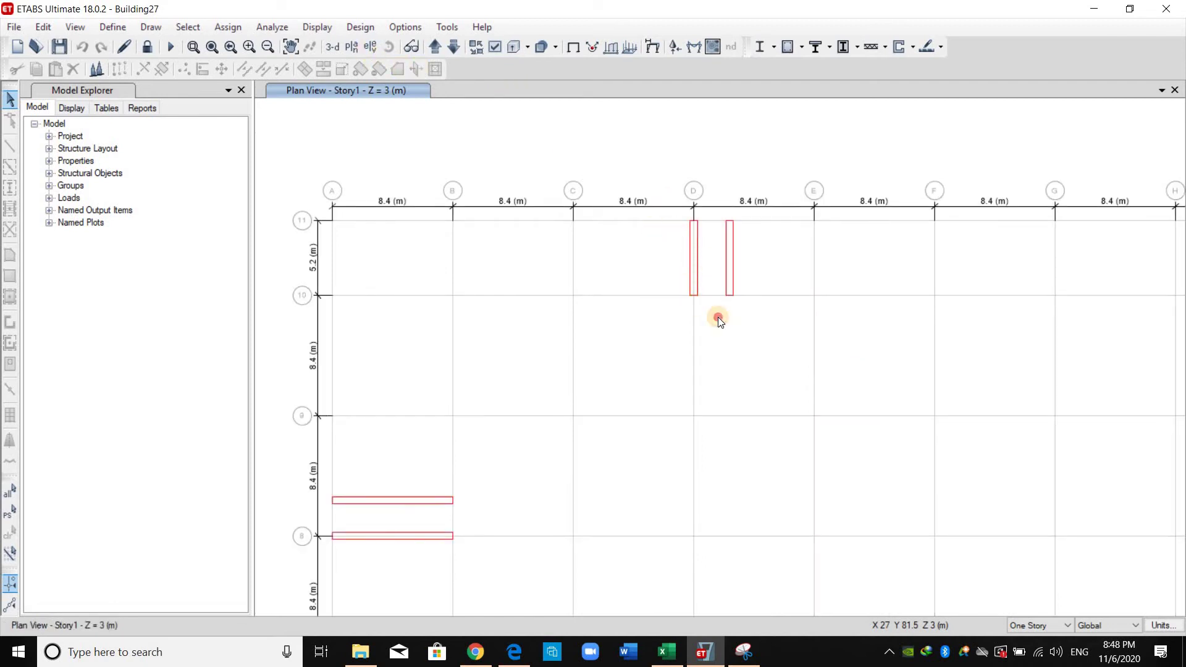
left_click_drag(718, 314, 668, 212)
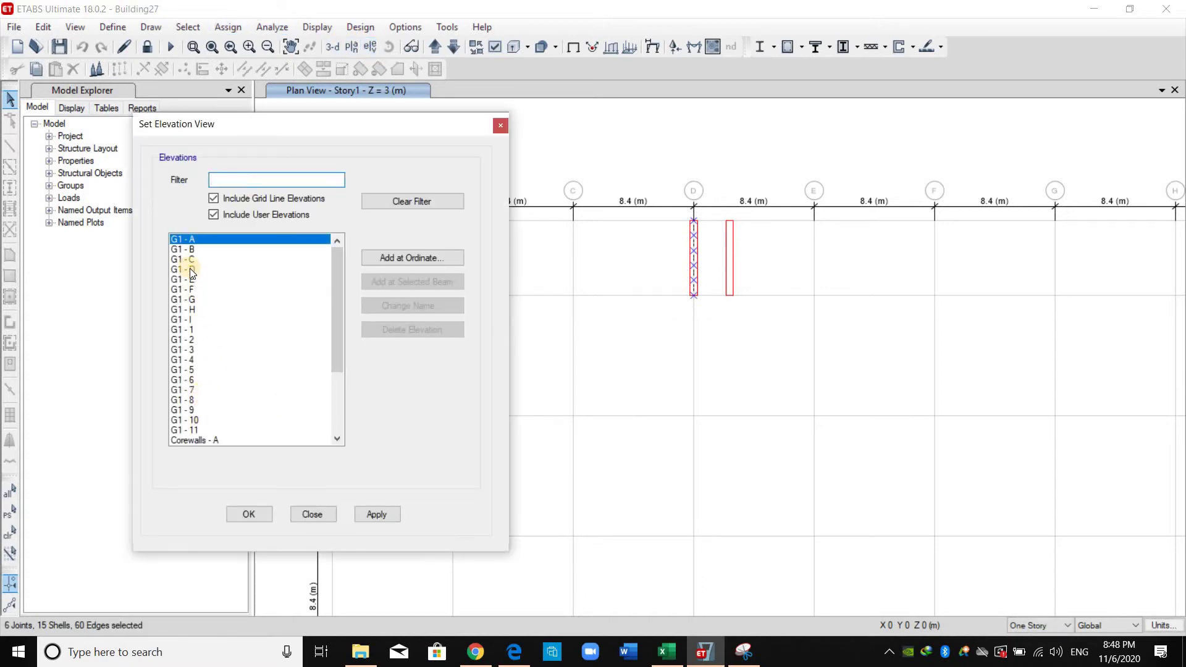
Step: Display elevation G1-D, clear the selection and bring the wall nearest the origin into close view
left_click(367, 510)
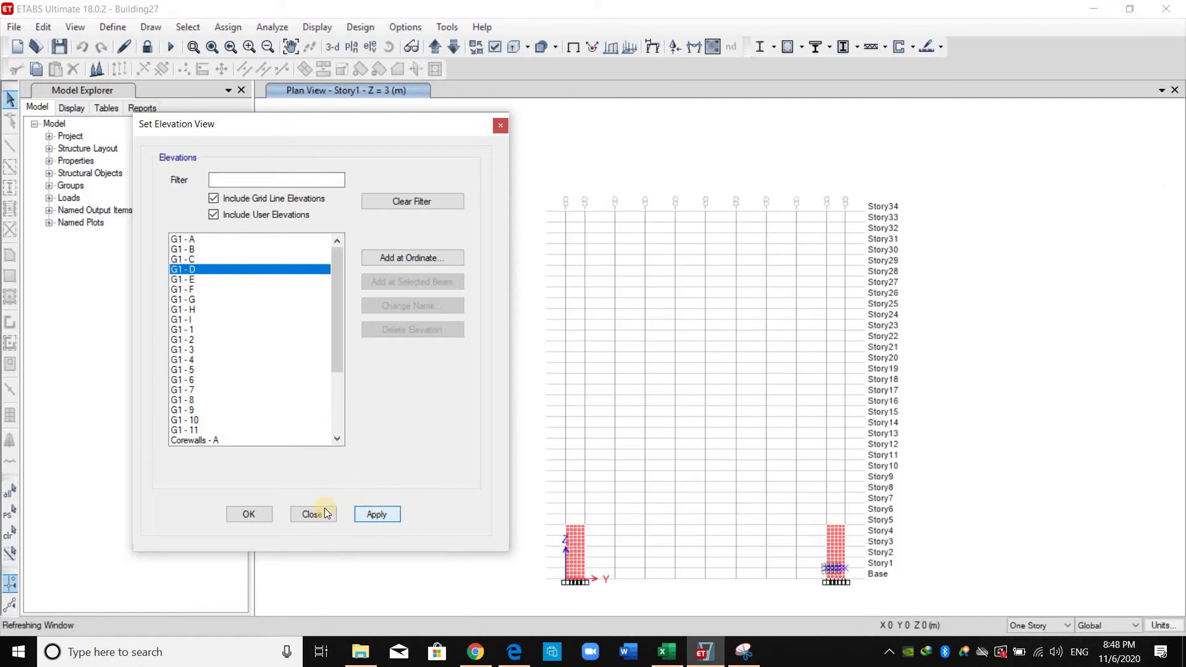
left_click(499, 125)
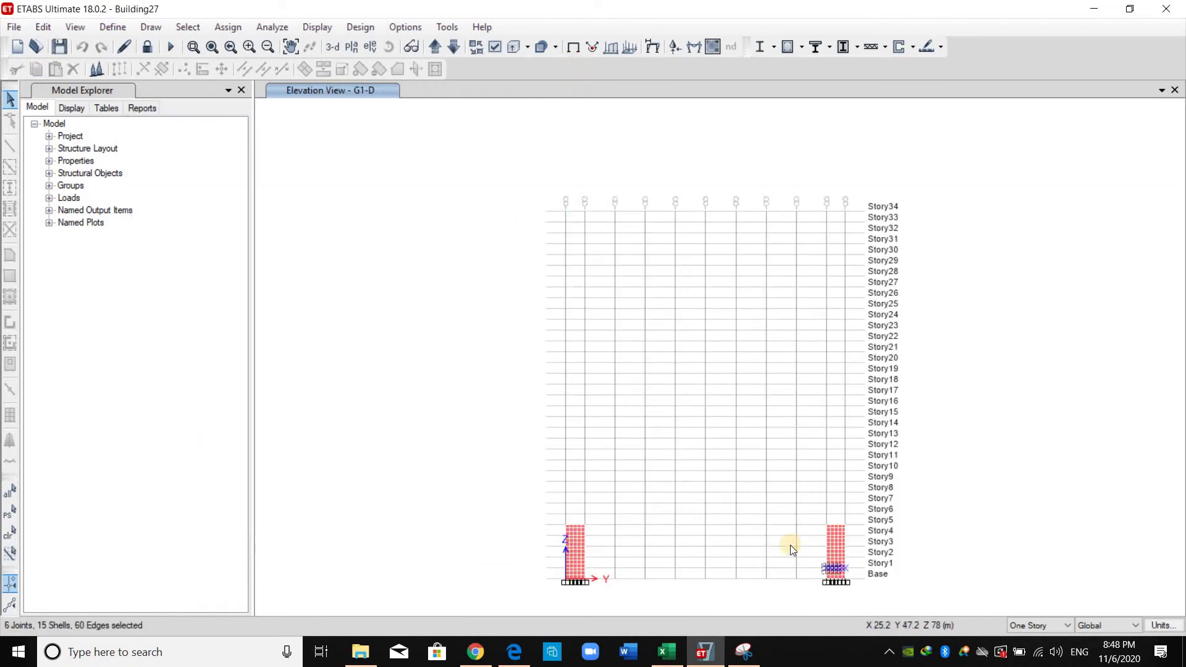
key("ctrl+q")
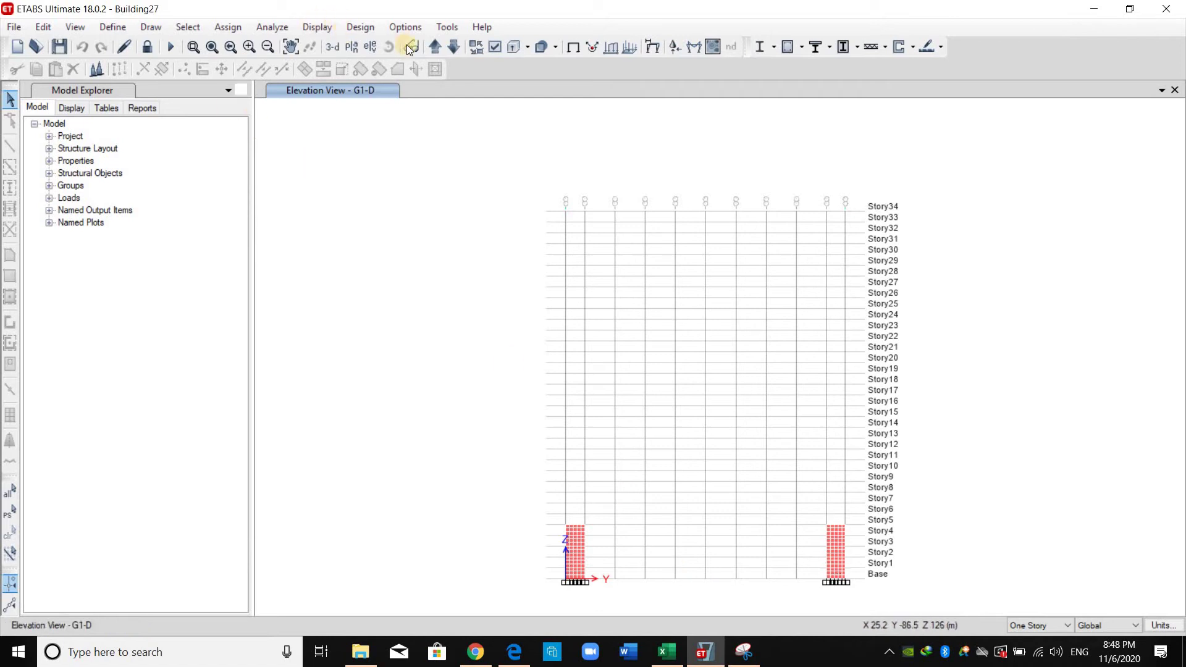
left_click(193, 47)
left_click_drag(537, 514, 638, 576)
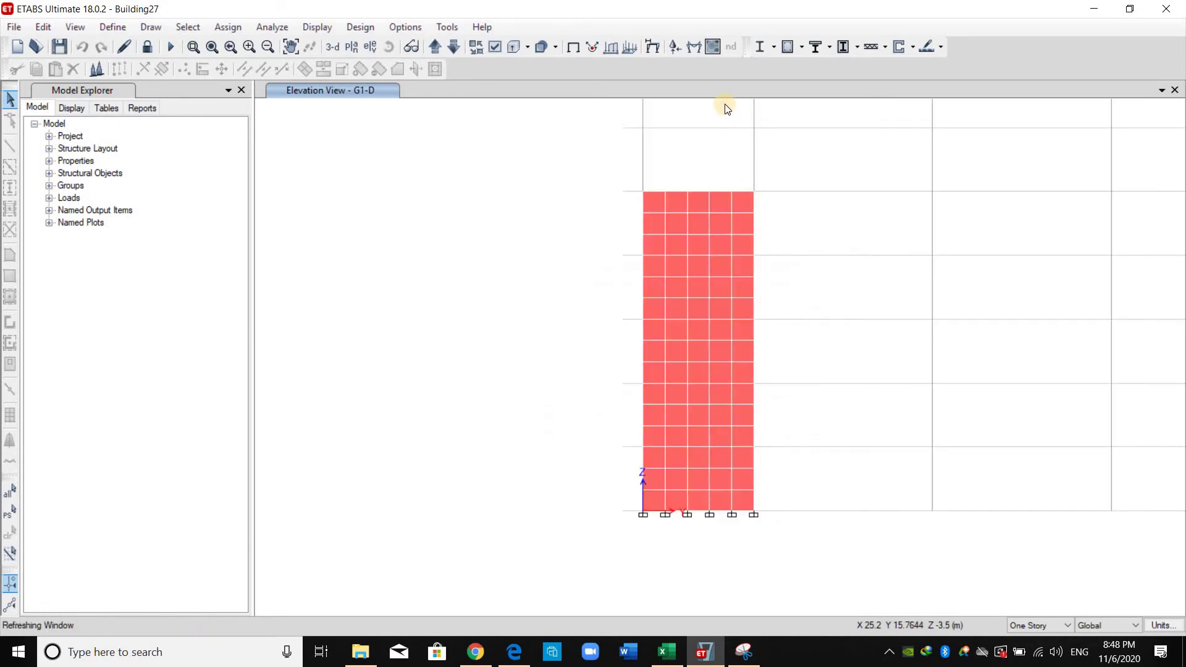
Step: Display the wall's S22 shell stresses for the Y-direction internal force combo, keeping Absolute Max and the 4.38 to 5 MPa contour range
left_click(713, 47)
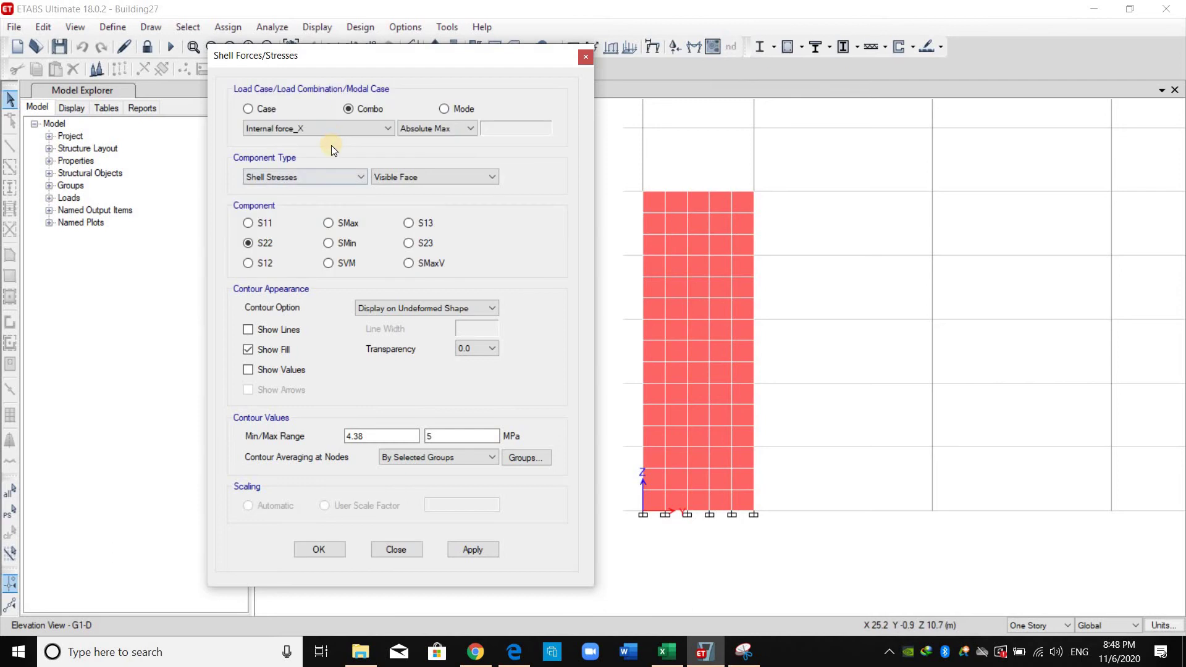
left_click(331, 131)
left_click(309, 305)
left_click(480, 555)
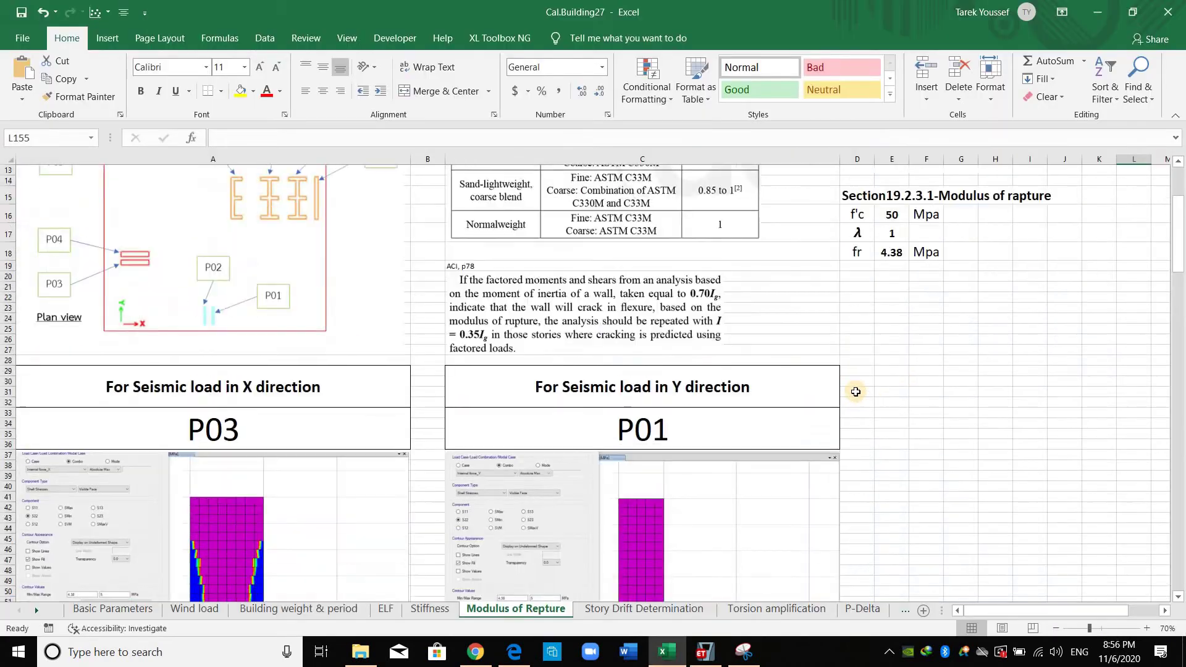
Step: Review the S22 contour snips for piers P01 to P12 under both seismic directions against the pier plan on the Modulus of Repture sheet
scroll(855, 391, "down", 3)
scroll(855, 391, "down", 17)
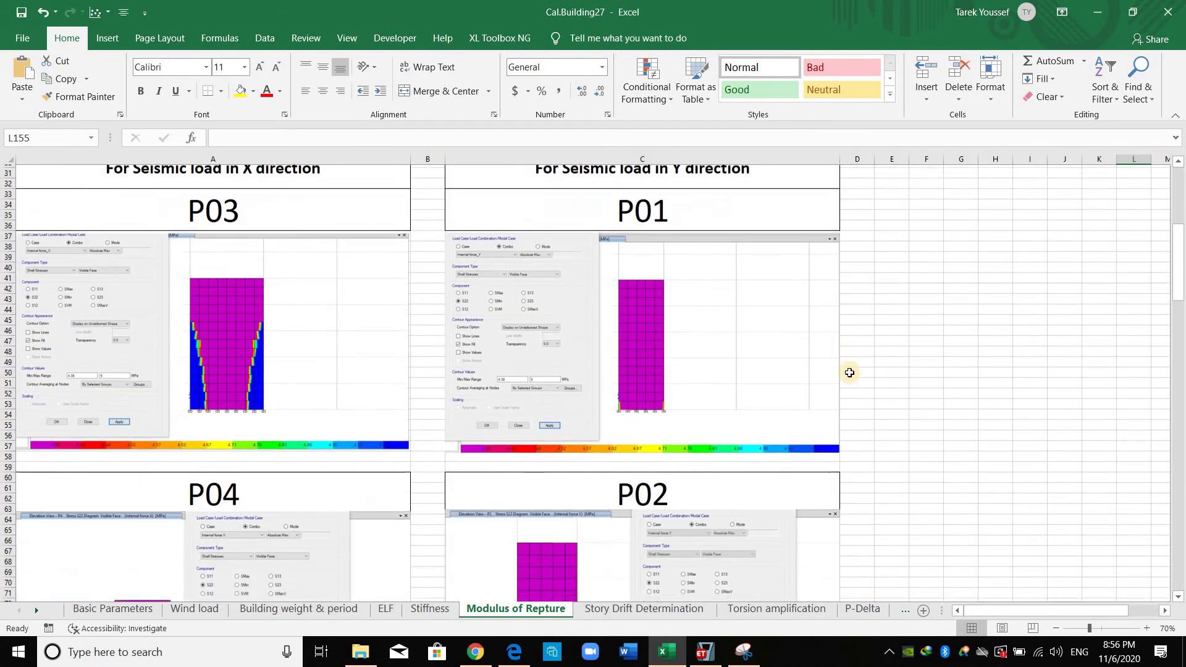
scroll(852, 370, "down", 15)
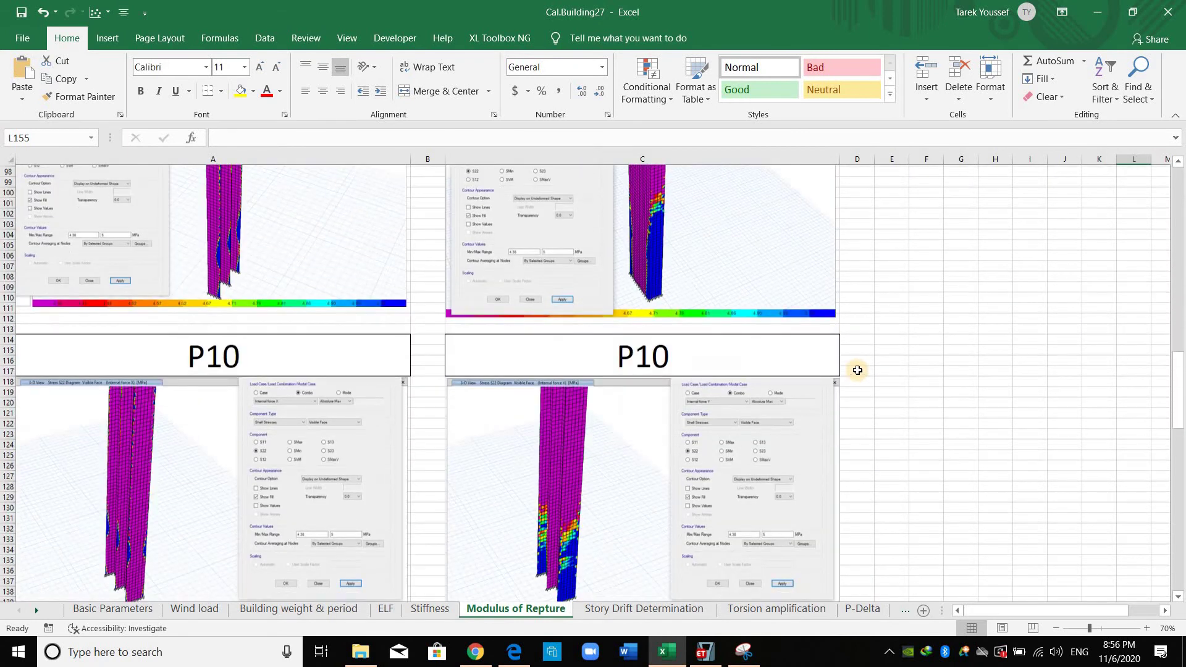
scroll(847, 389, "up", 20)
scroll(838, 396, "up", 7)
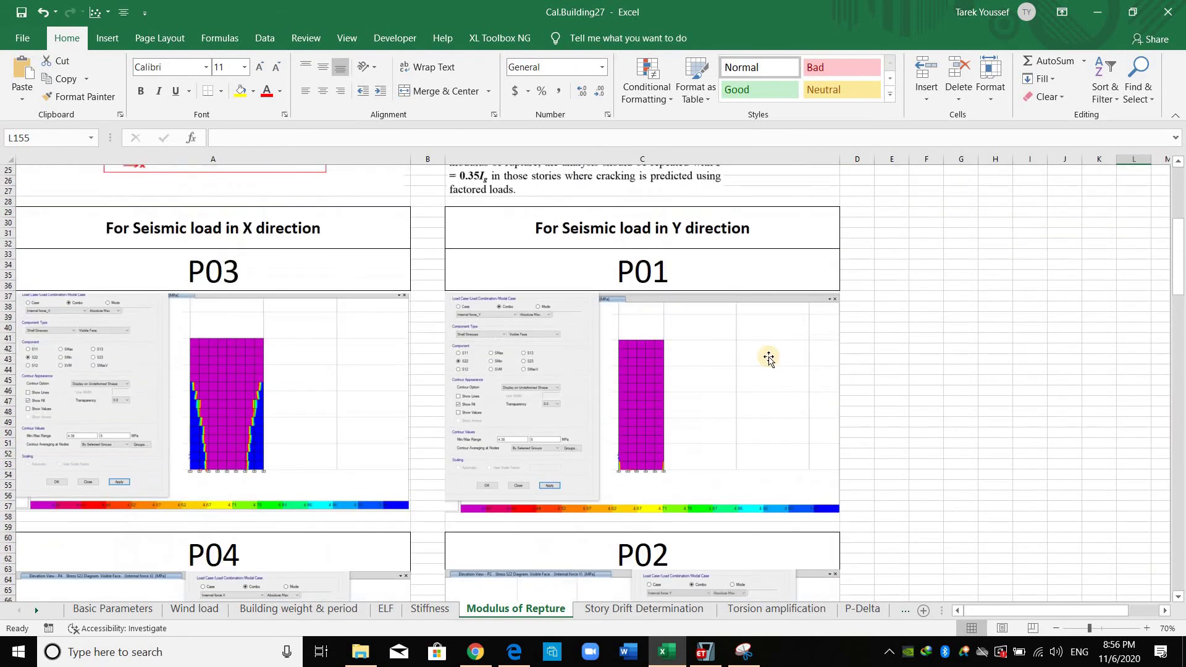
scroll(710, 342, "up", 7)
scroll(591, 427, "down", 11)
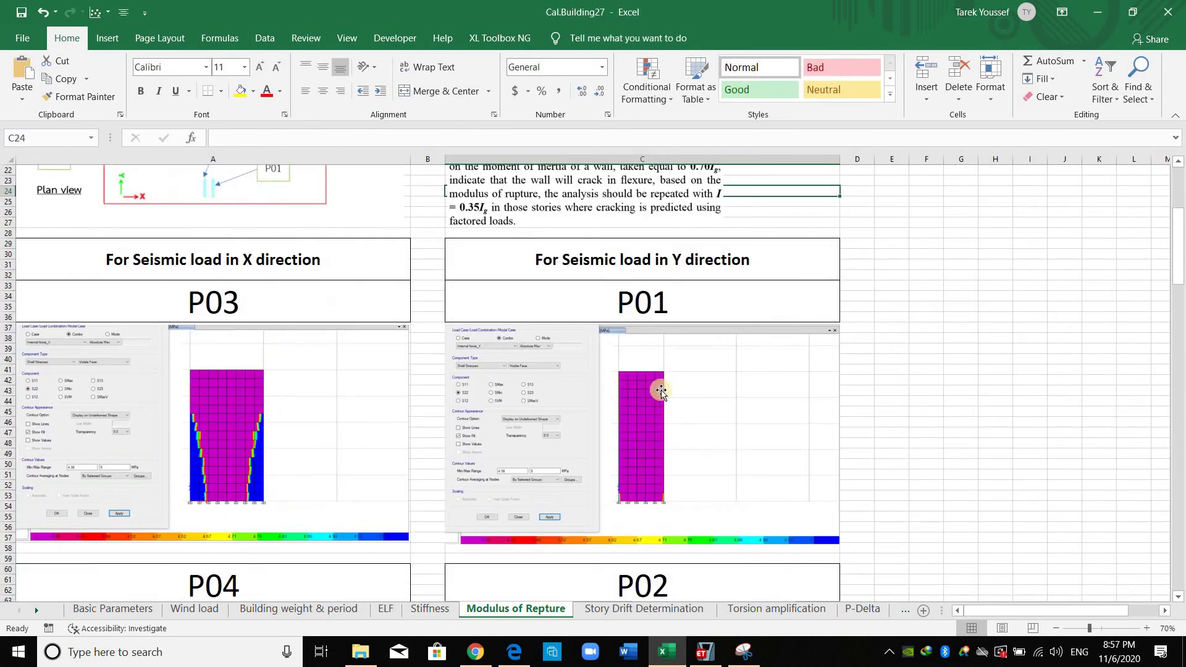
scroll(352, 360, "down", 3)
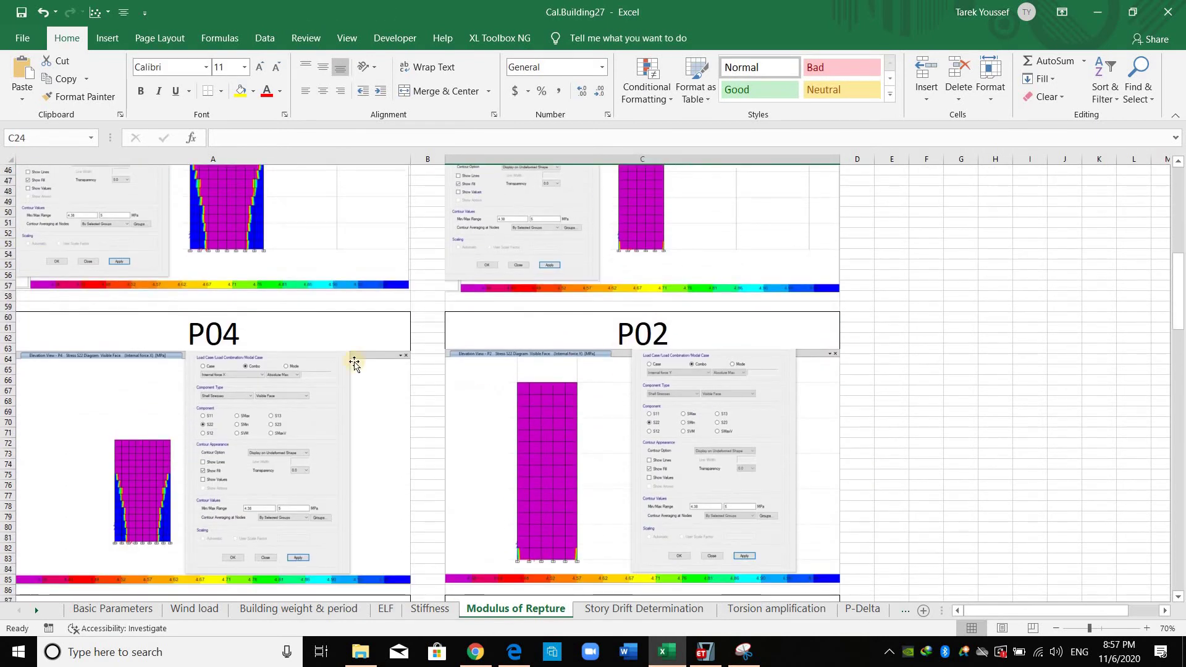
scroll(383, 340, "up", 14)
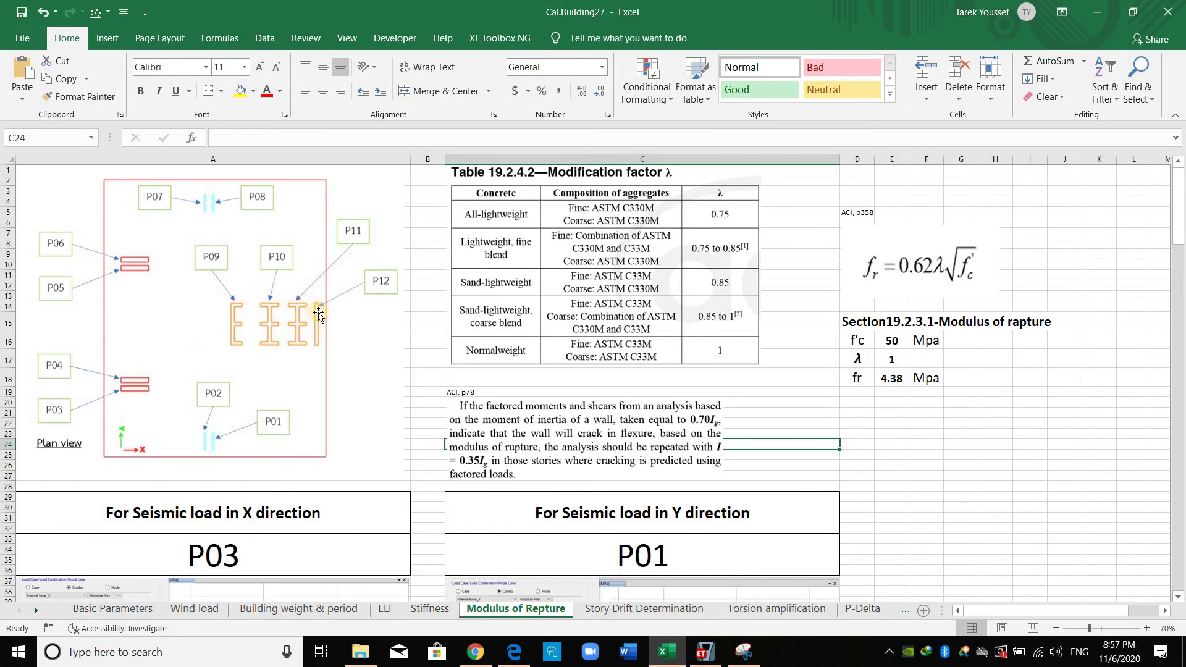
scroll(330, 316, "down", 7)
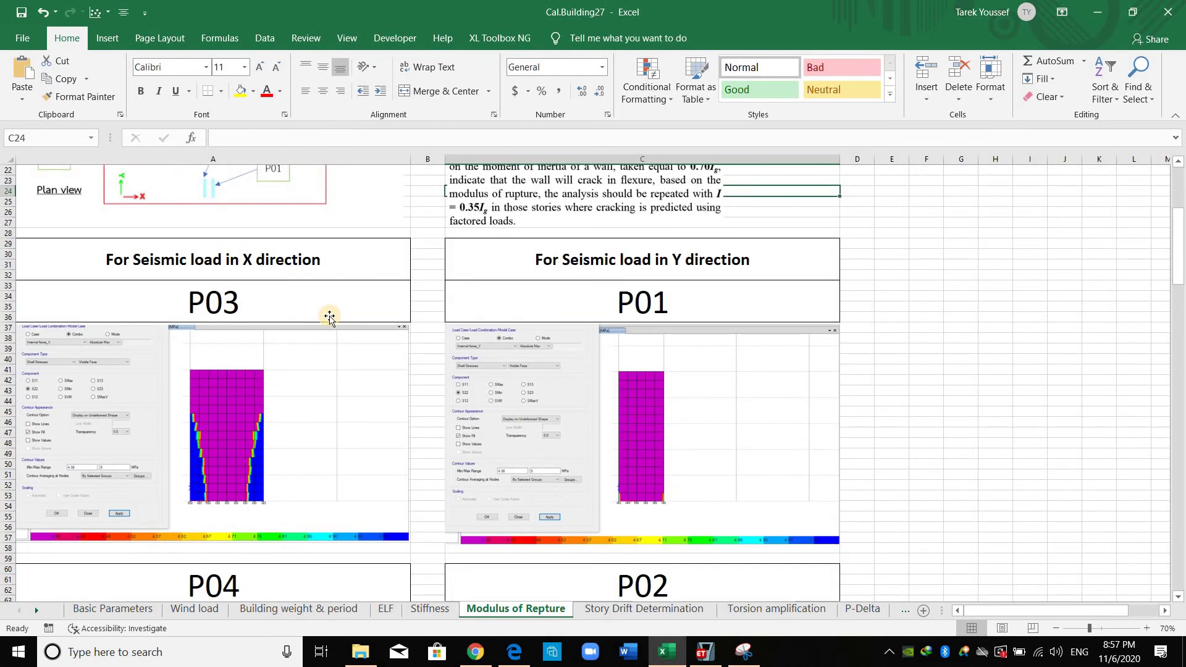
scroll(328, 317, "down", 19)
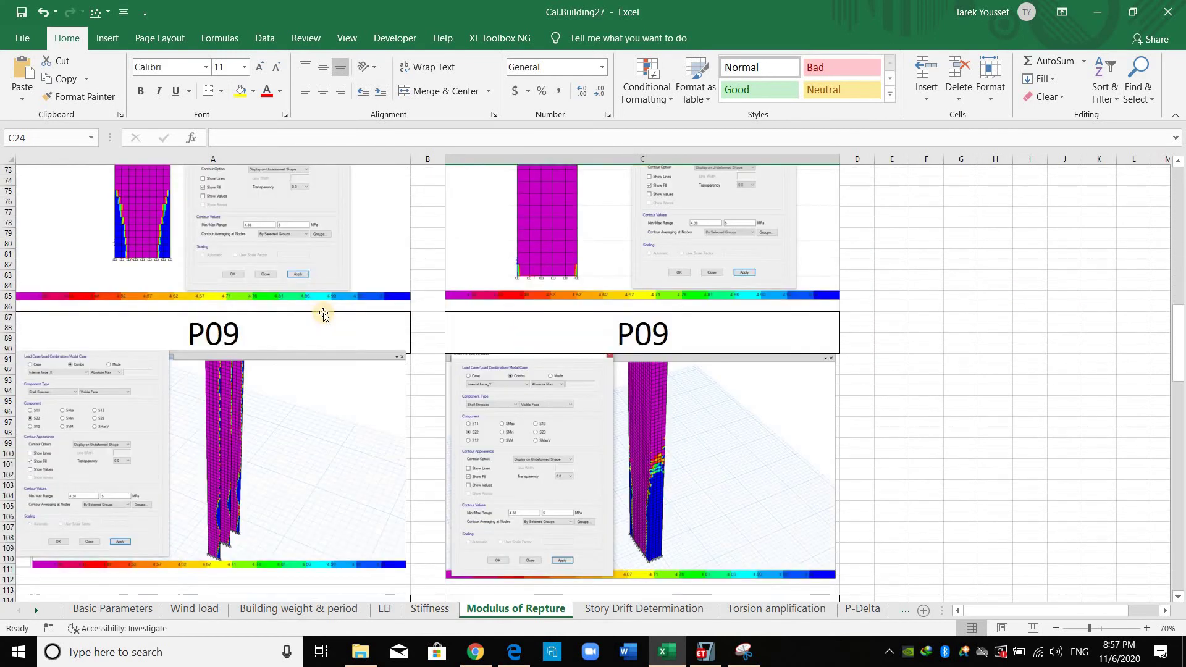
scroll(323, 313, "down", 15)
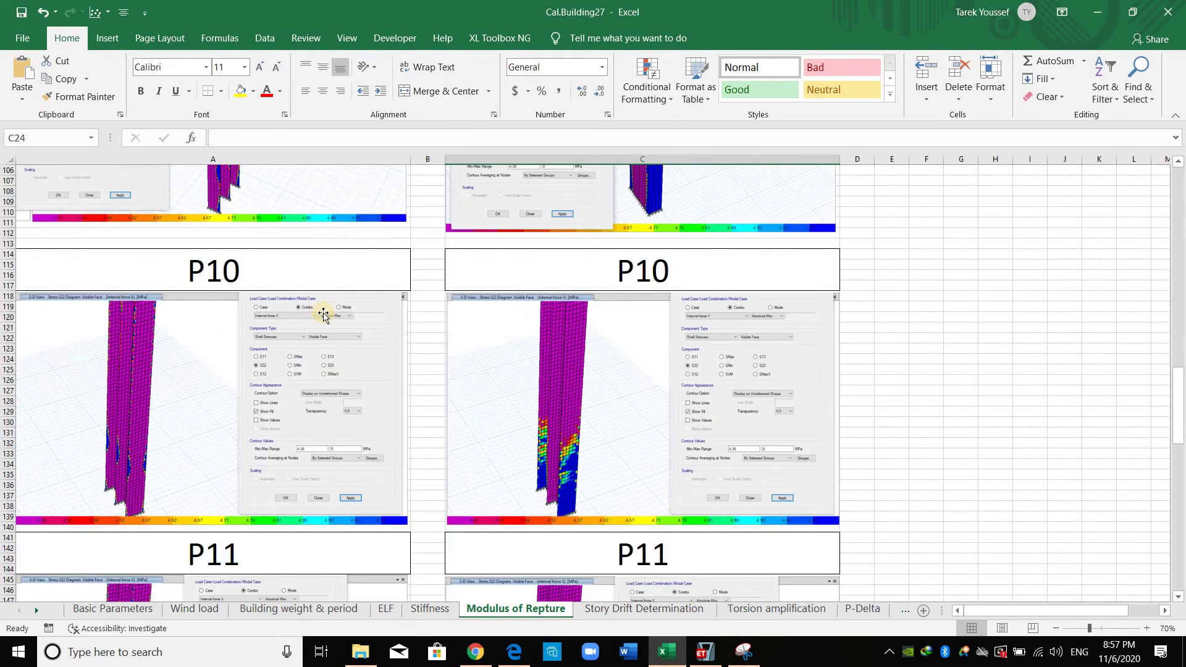
scroll(322, 314, "down", 15)
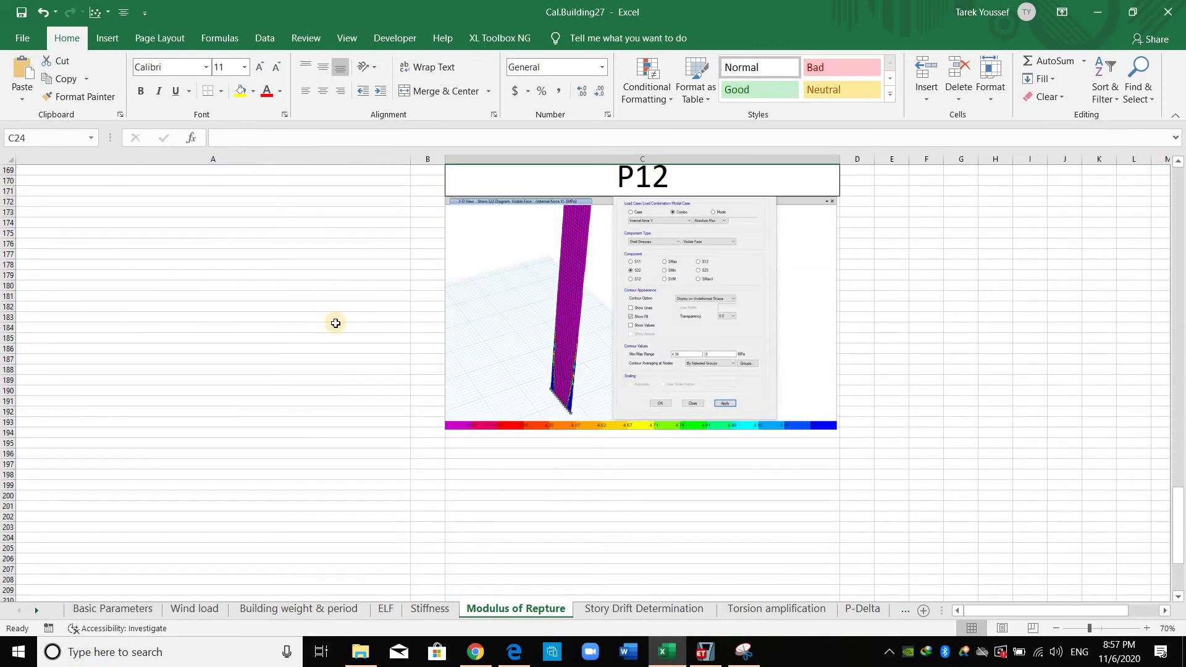
scroll(640, 347, "up", 14)
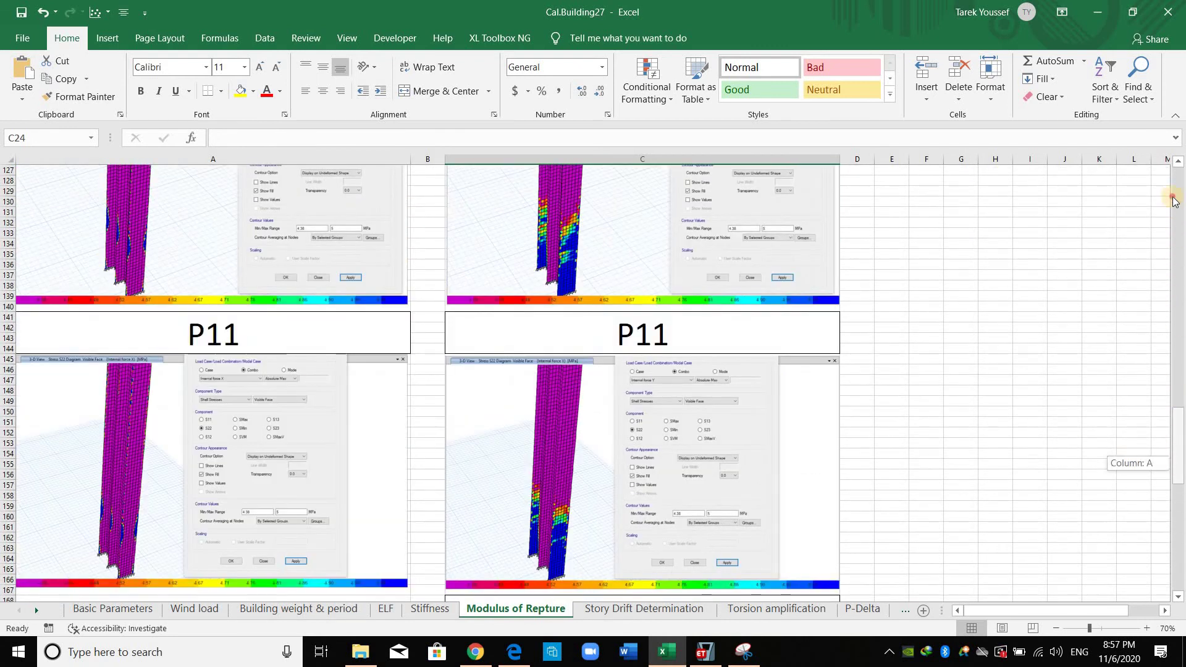
scroll(1163, 176, "up", 20)
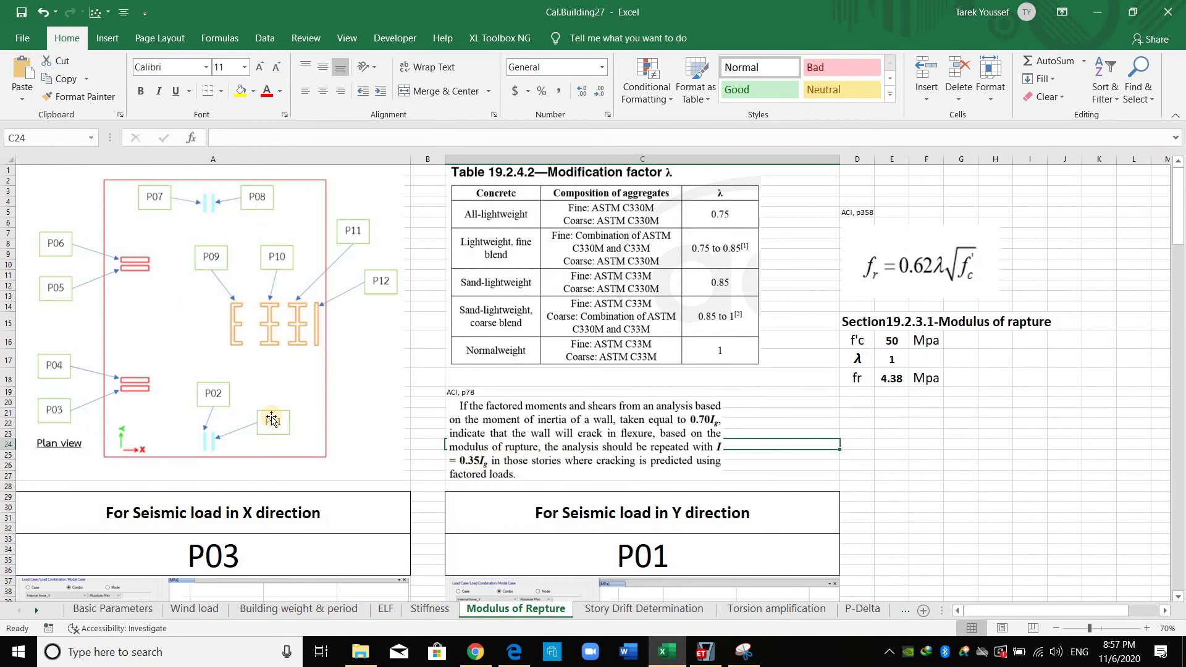
scroll(616, 537, "down", 6)
scroll(374, 312, "up", 6)
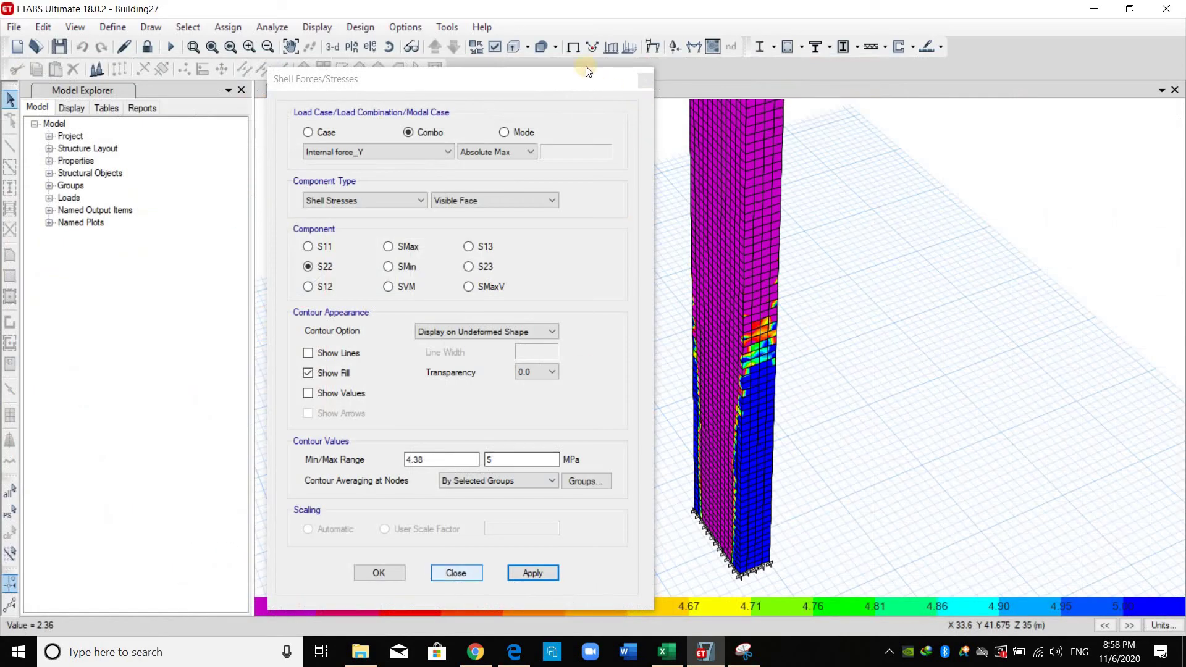
Step: Switch to ETABS, close the shell stress settings, return the 3-D view to the undeformed shape and unlock the model
left_click(453, 572)
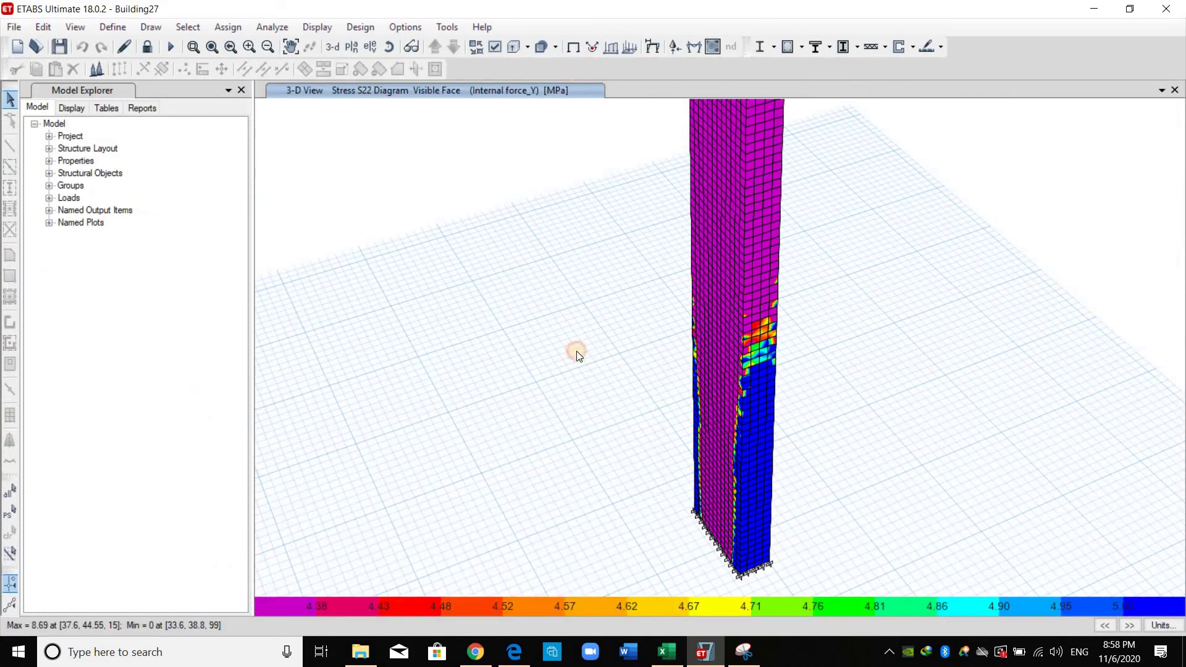
key("F4")
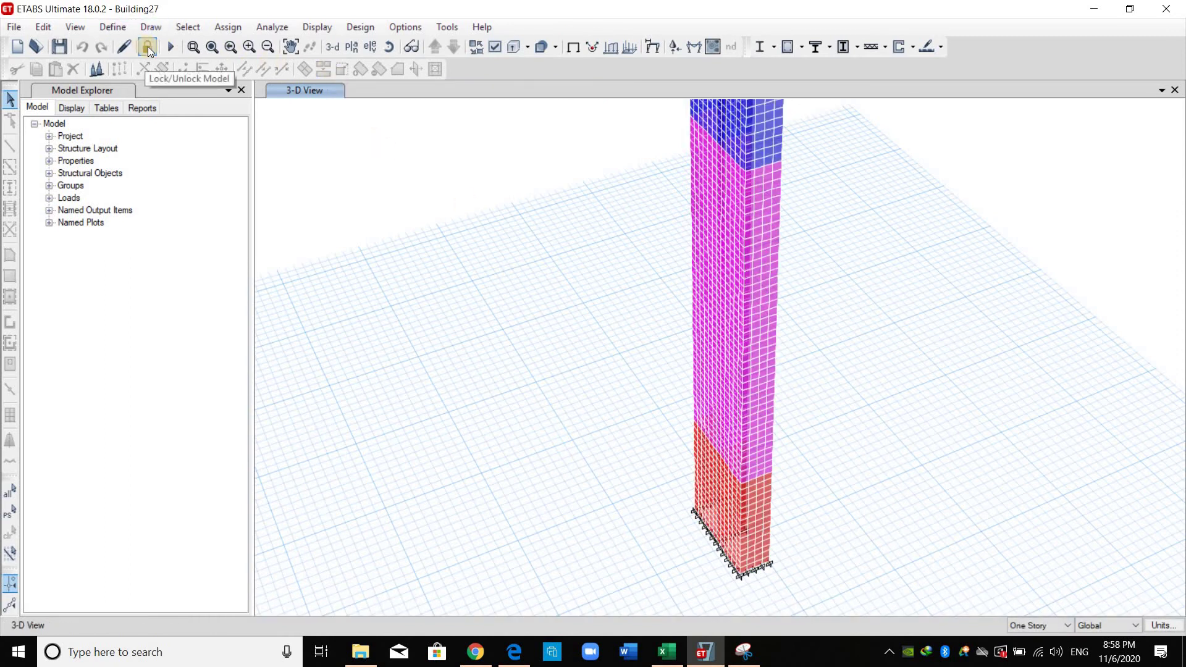
Step: Edit the Membrane f22 stiffness modifier in the Wall 40 section property to the cracked-wall factor
left_click(114, 28)
mouse_move(185, 70)
left_click(381, 156)
left_click(674, 310)
left_click(655, 301)
left_click(645, 231)
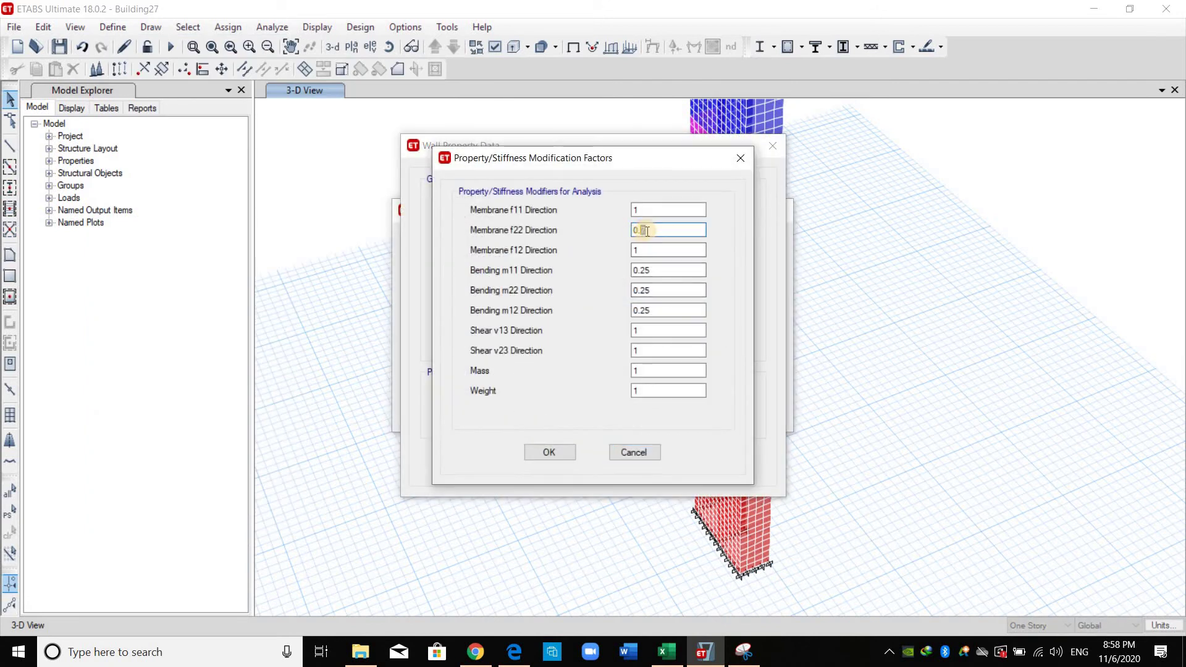
left_click(559, 458)
left_click(551, 463)
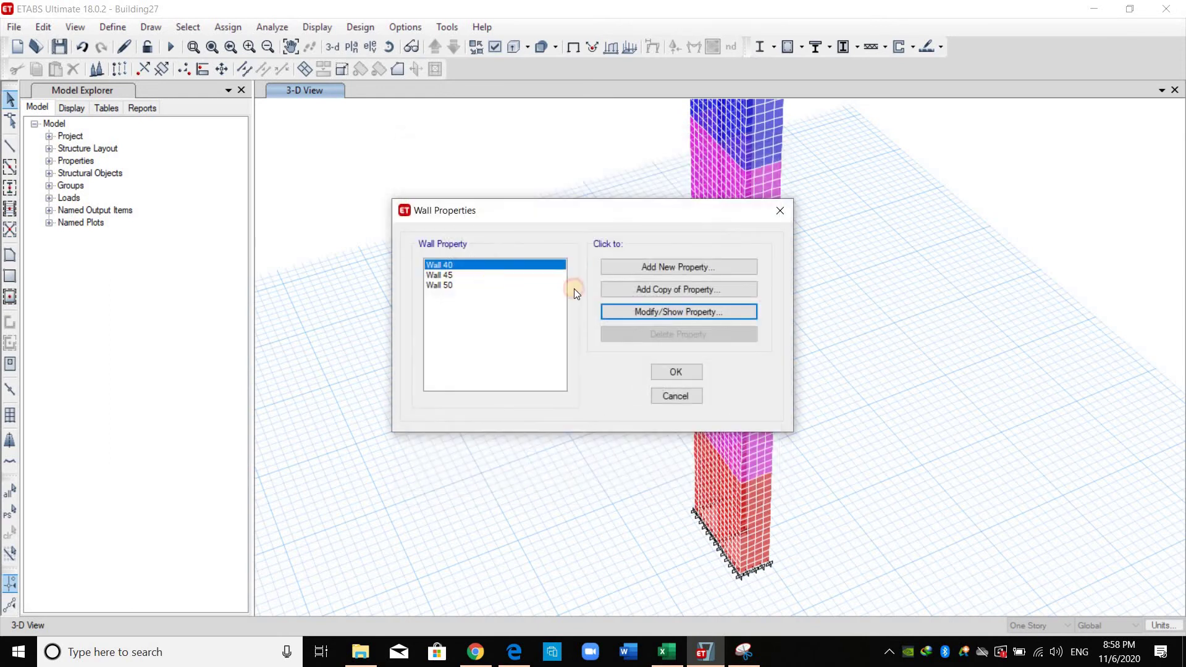
Step: Set the Membrane f22 stiffness modifier of the Wall 45 section property to 0.35
left_click(502, 278)
left_click(651, 310)
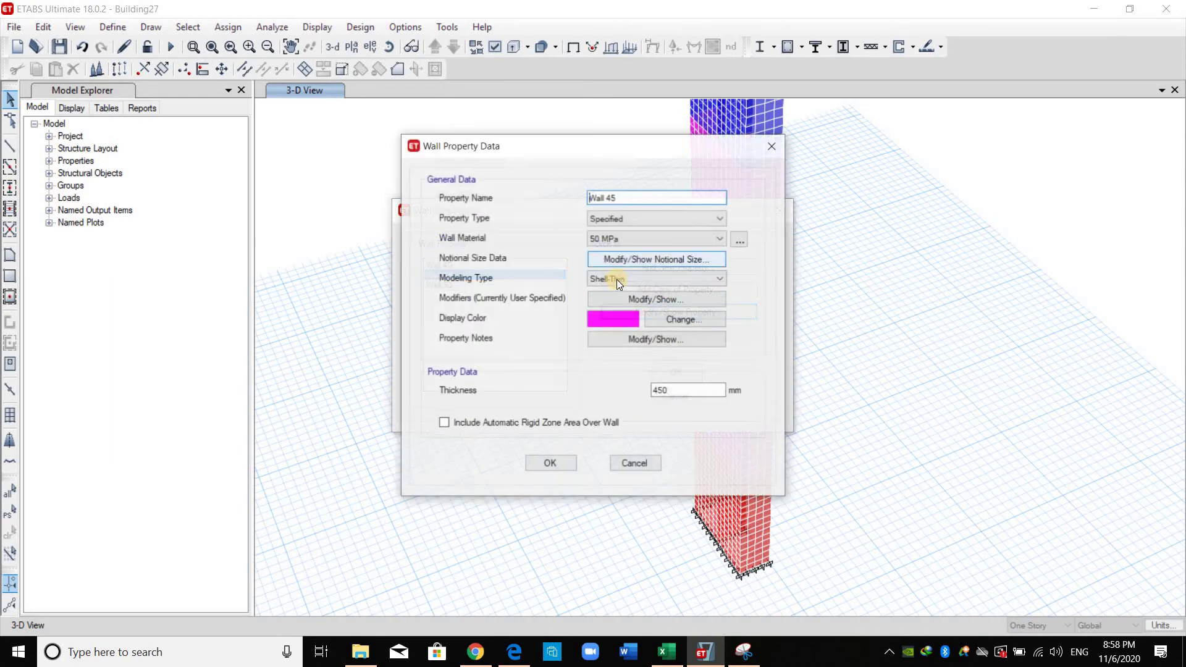
left_click(646, 299)
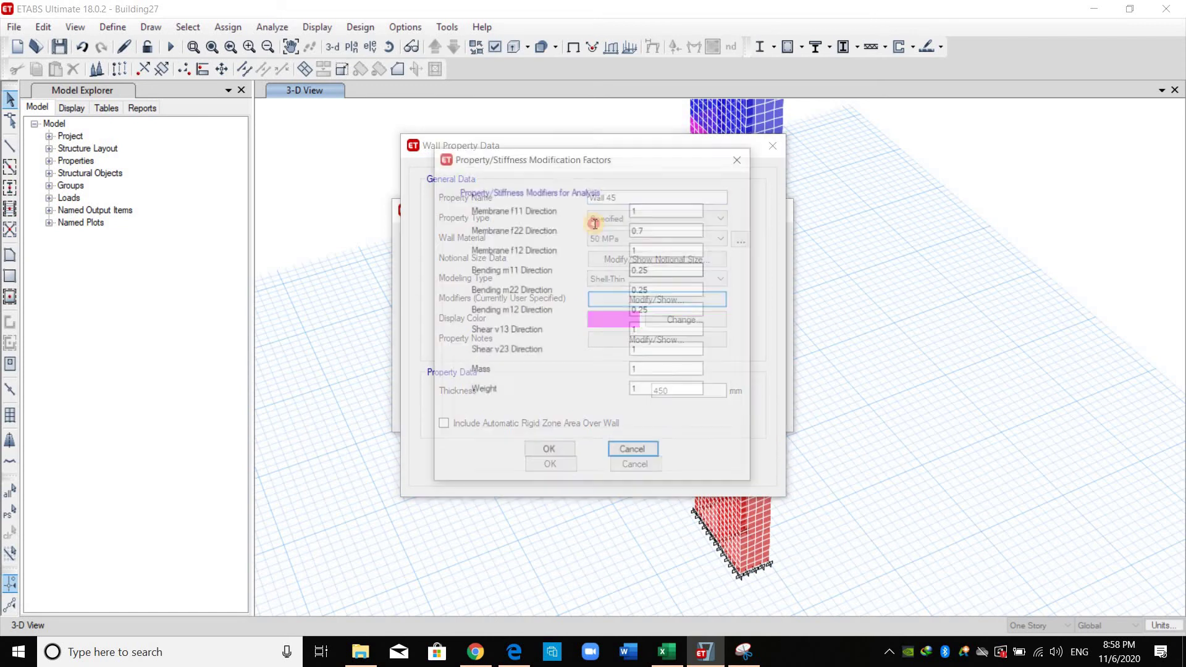
key("shift+Tab")
type("0.35")
left_click(564, 461)
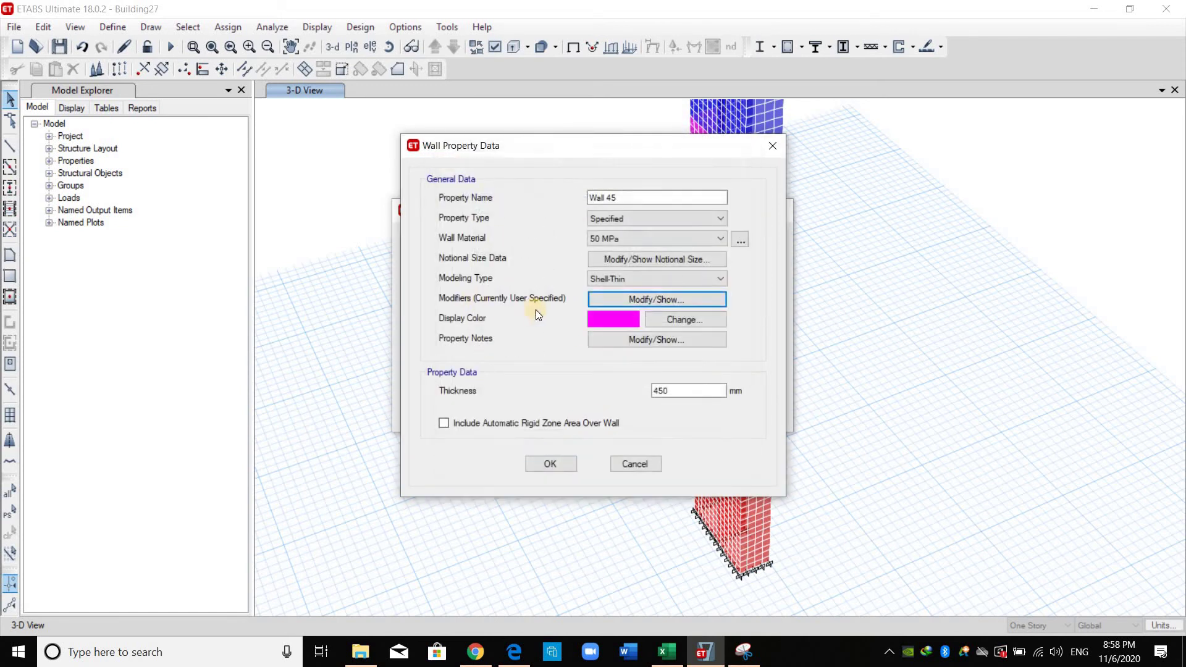
key("Return")
Step: Set the Membrane f22 stiffness modifier of the Wall 50 section property to 0.35 and accept the wall property changes
left_click(533, 284)
left_click(639, 303)
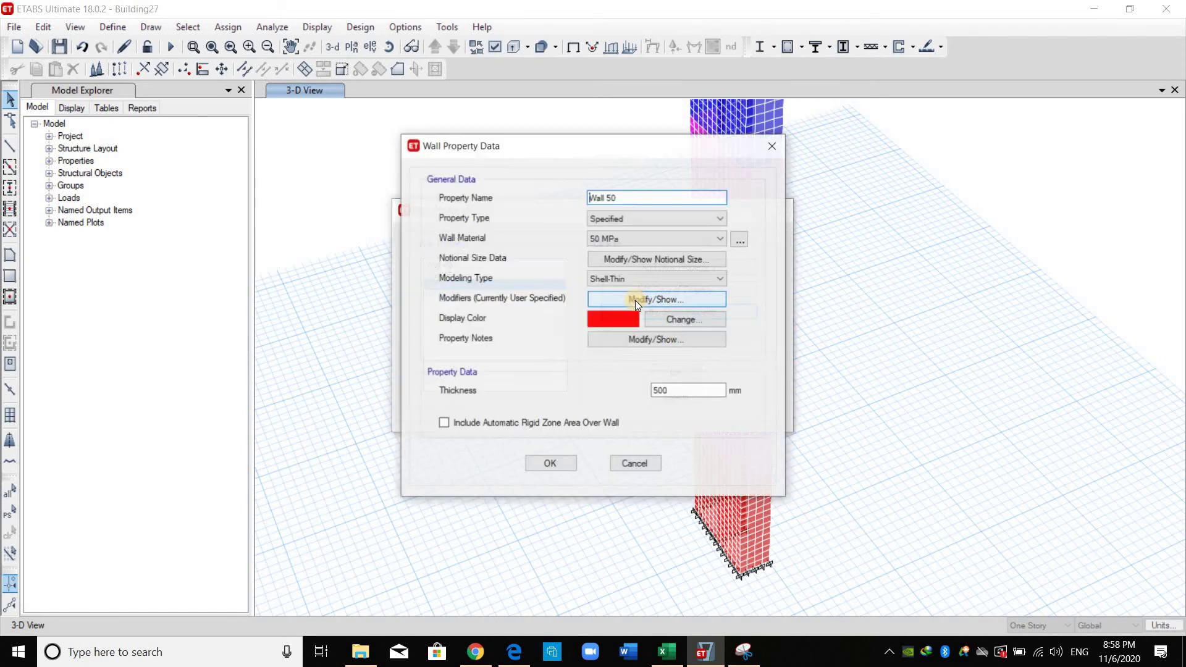
left_click(646, 299)
key("Tab")
key("Tab")
type("0.35")
left_click(549, 453)
key("Return")
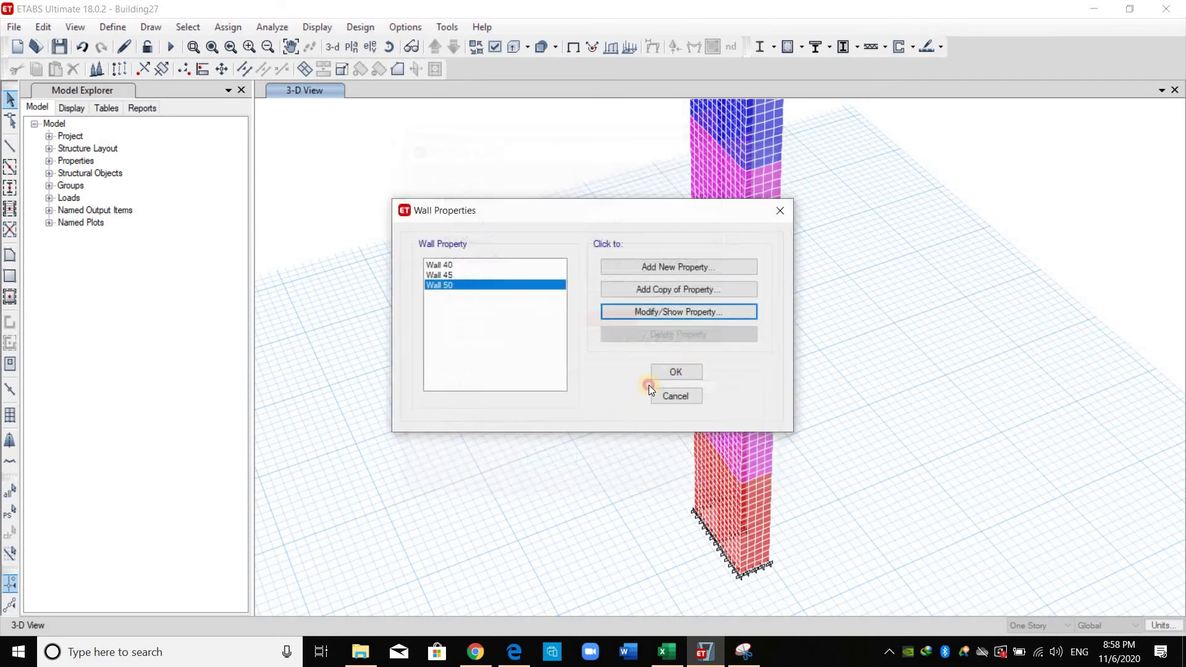
key("Return")
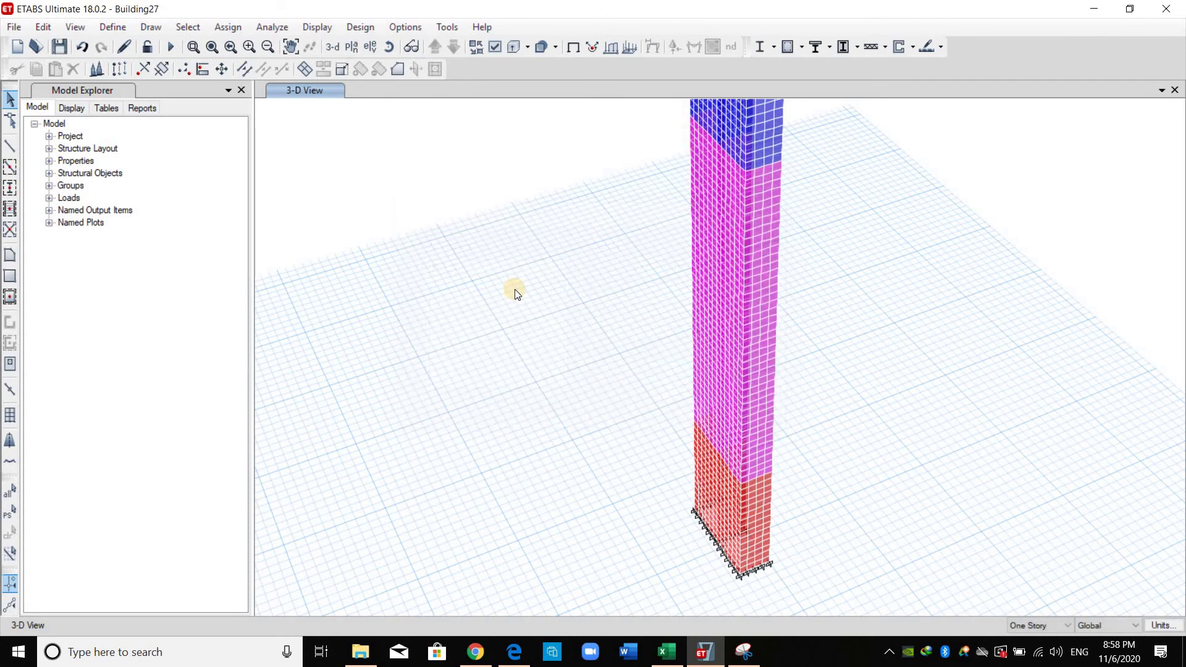
Step: Display the whole building in the default 3-D view and run the analysis
left_click(334, 47)
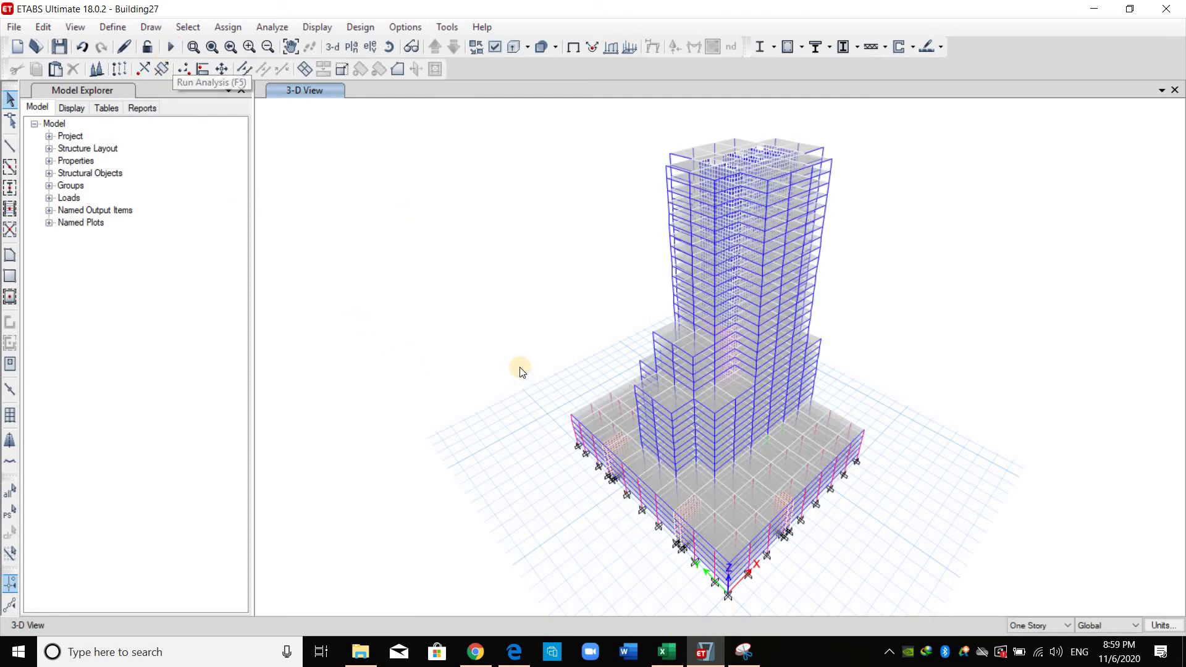
left_click(172, 46)
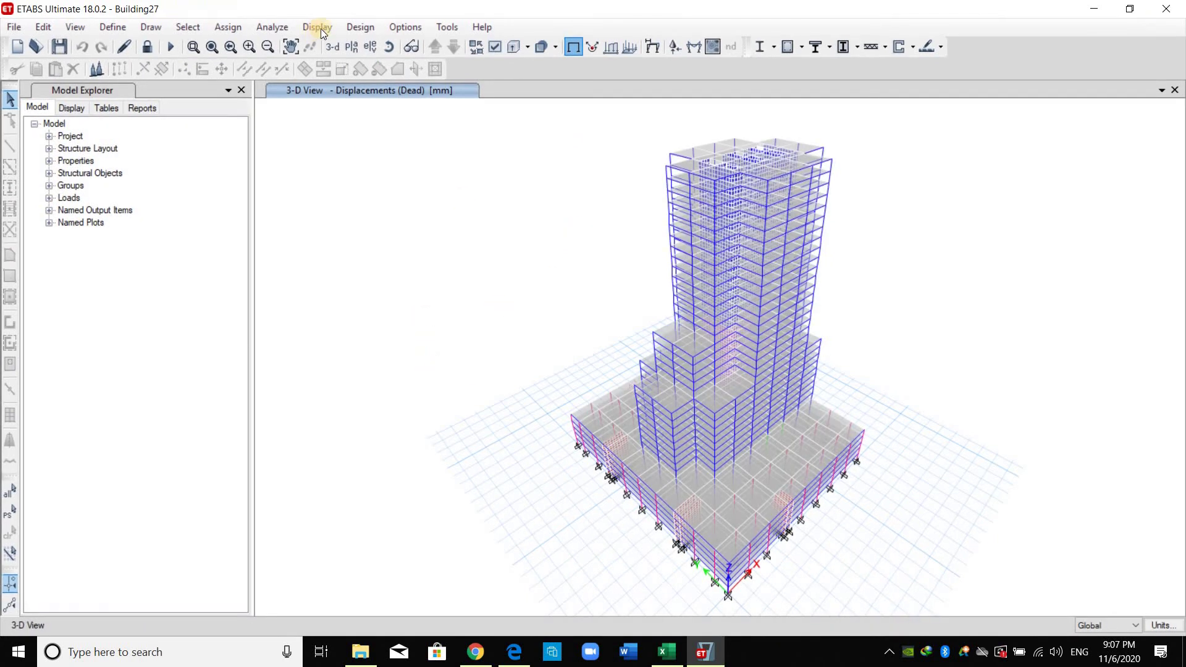
Step: Display the Base Reactions table from the structure output of the analysis results
left_click(321, 28)
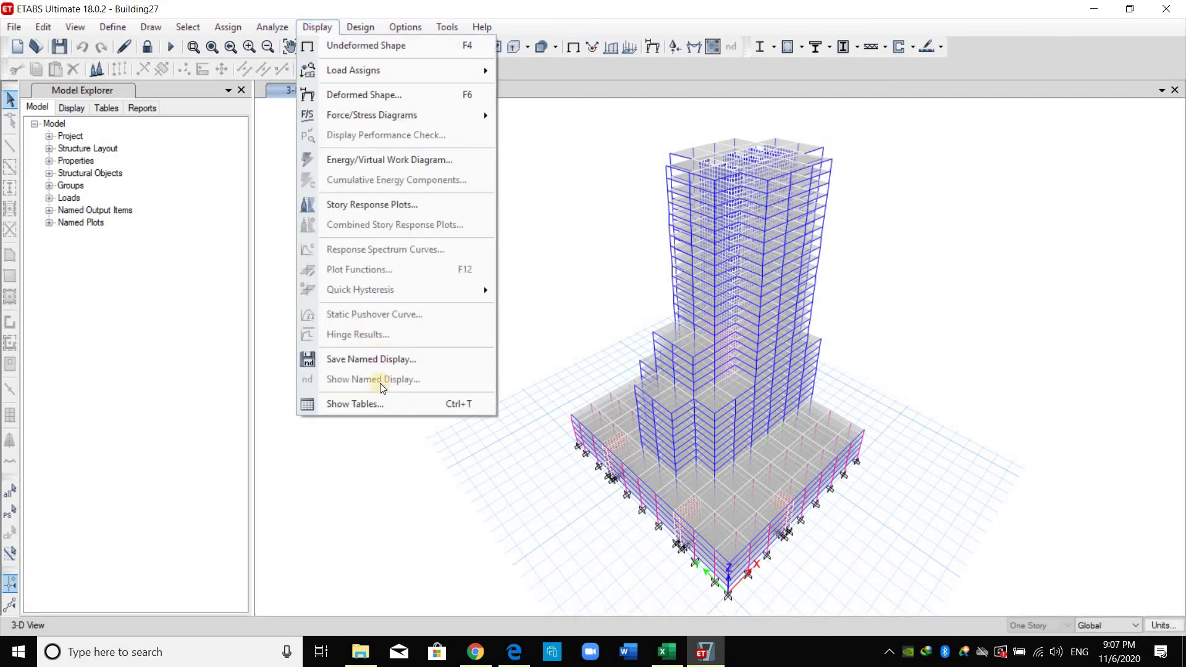
left_click(383, 405)
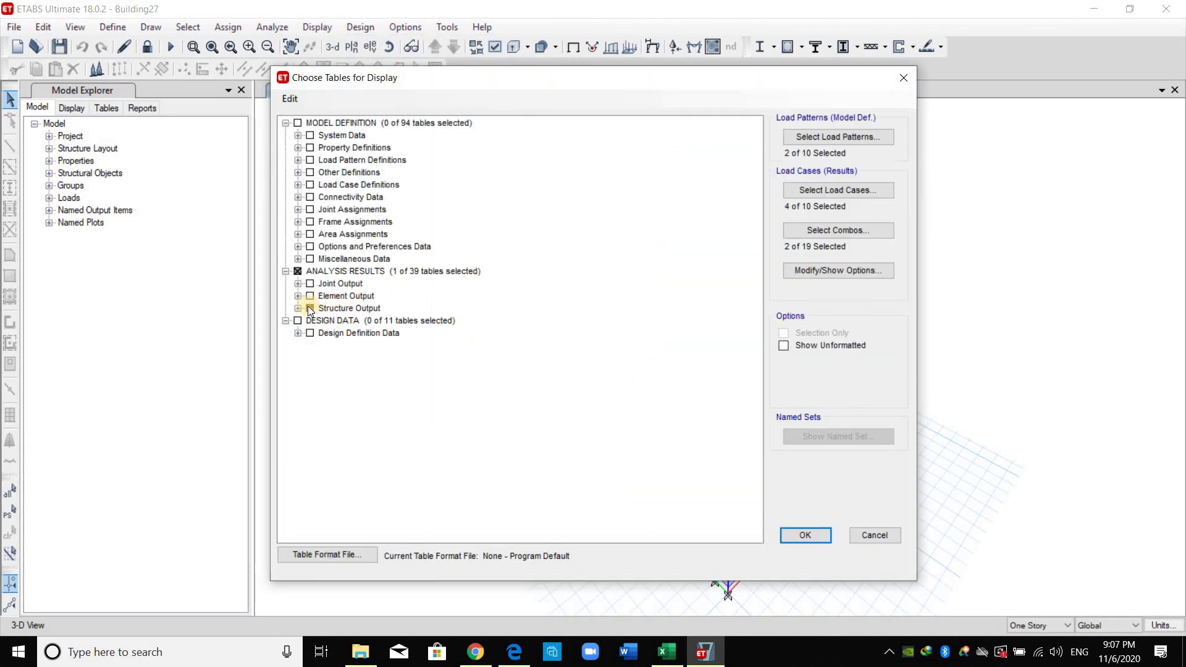
left_click(298, 308)
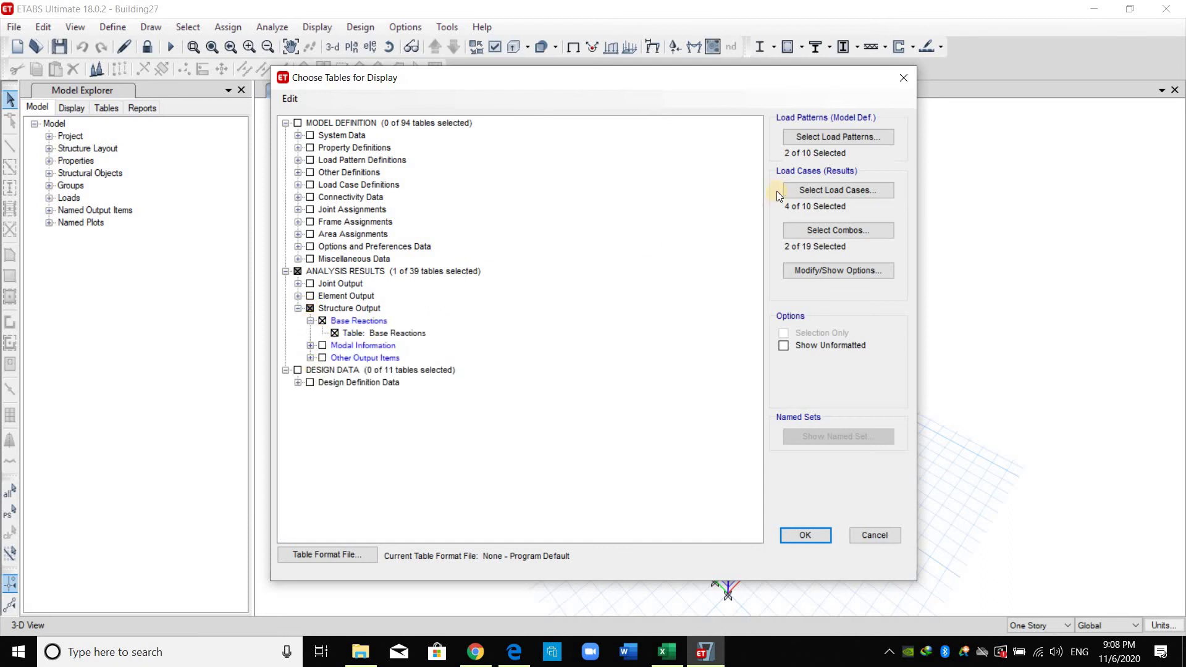
left_click(805, 535)
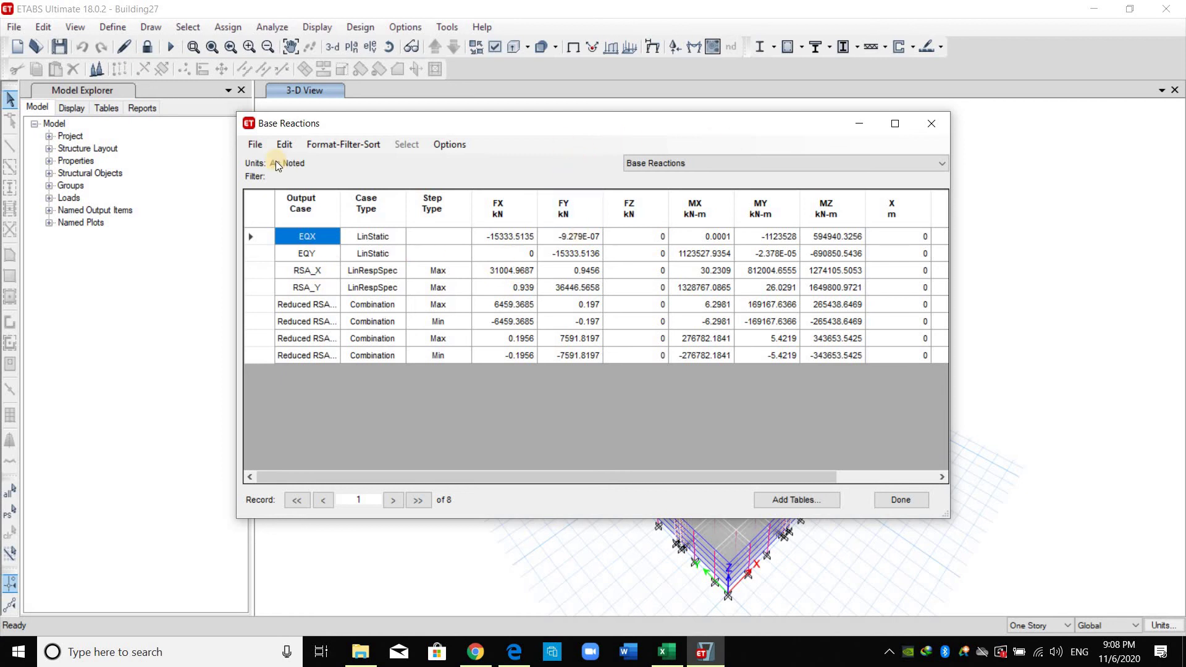
Step: Move the Base Reactions table aside and bring up the ELF sheet of the Cal.Building27 workbook in a reduced Excel window
left_click(256, 144)
left_click(609, 131)
left_click_drag(803, 136, 1089, 142)
left_click(666, 651)
left_click(666, 652)
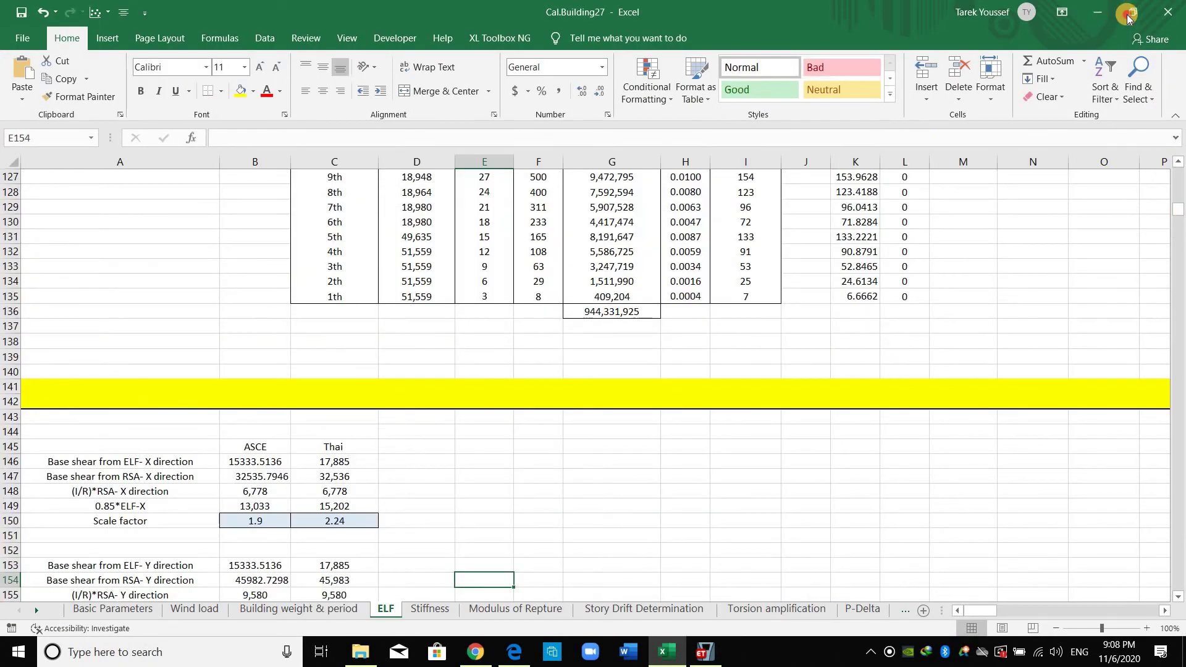
left_click(1131, 12)
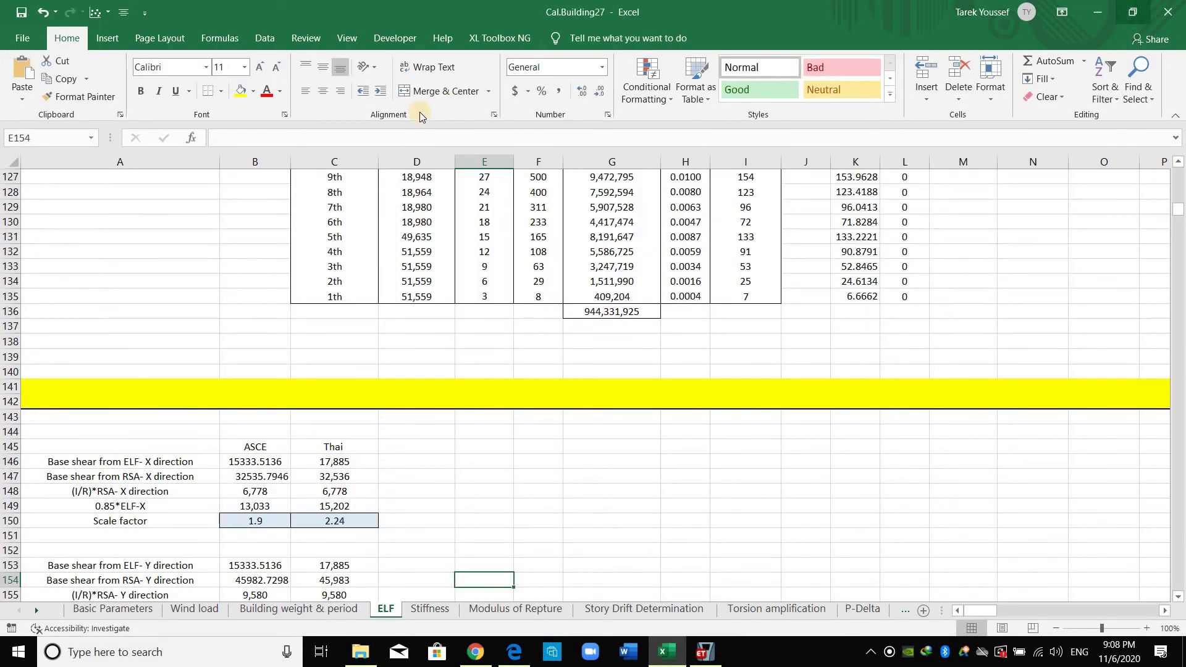